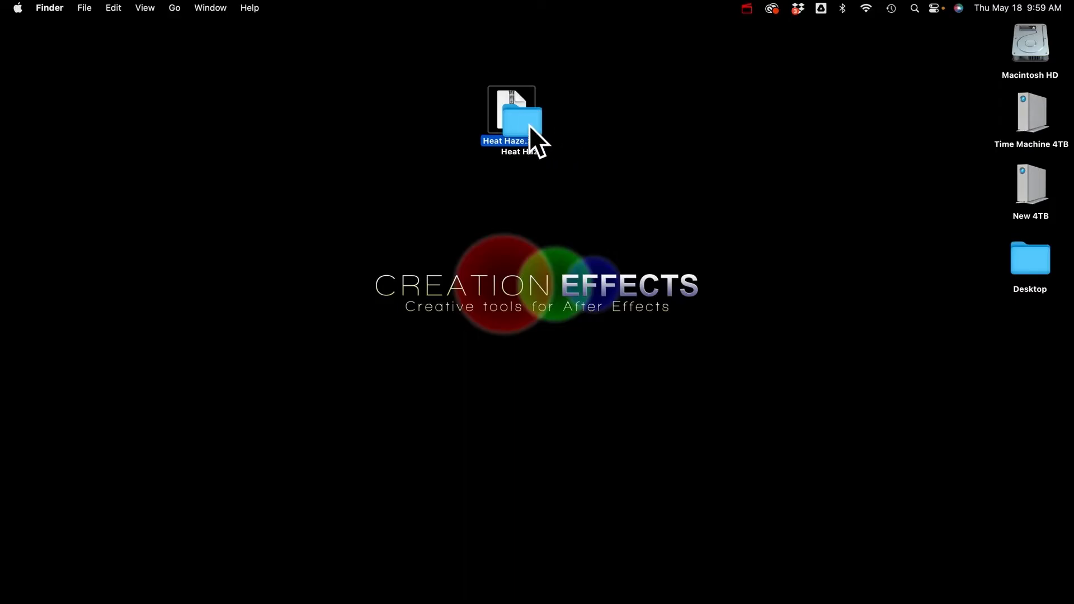
Open the Heat Haze folder, and in a second Finder window open the Creation Effects folder inside After Effects 2023's Presets
double_click(600, 120)
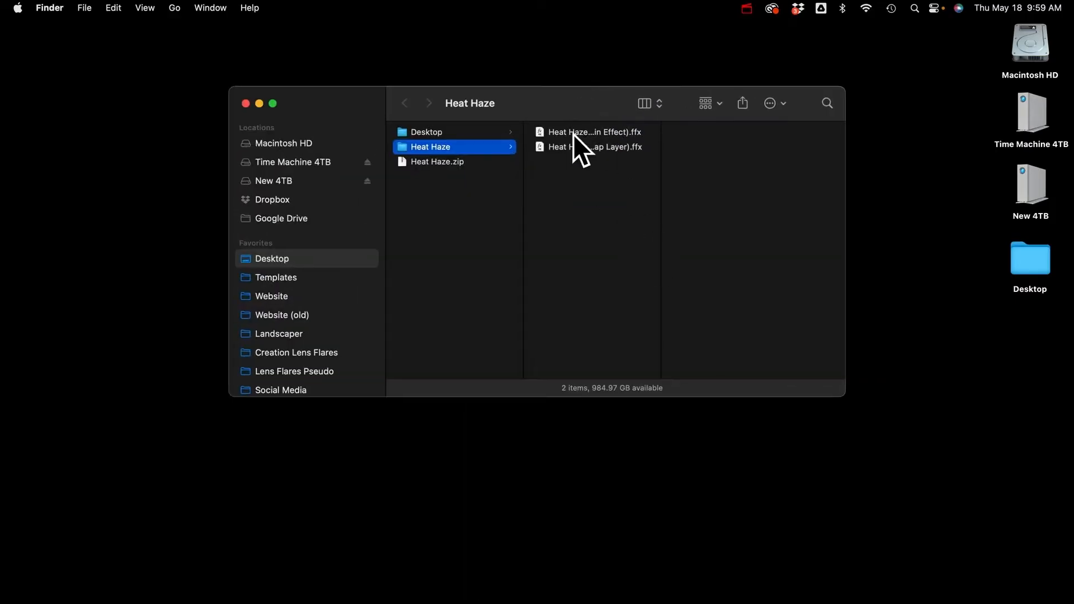
drag(661, 207, 692, 208)
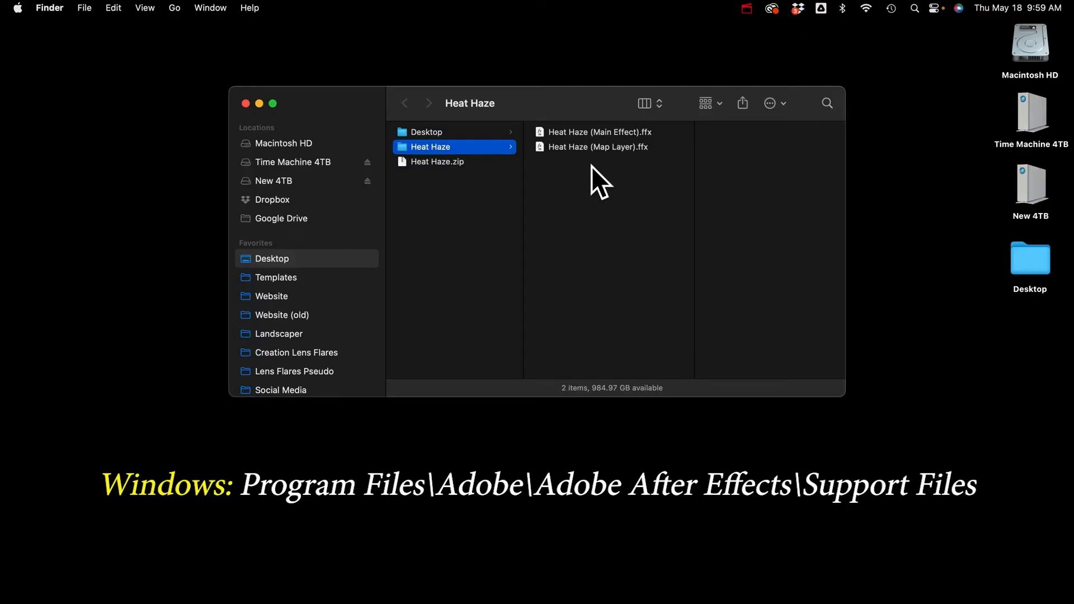
key(super+n)
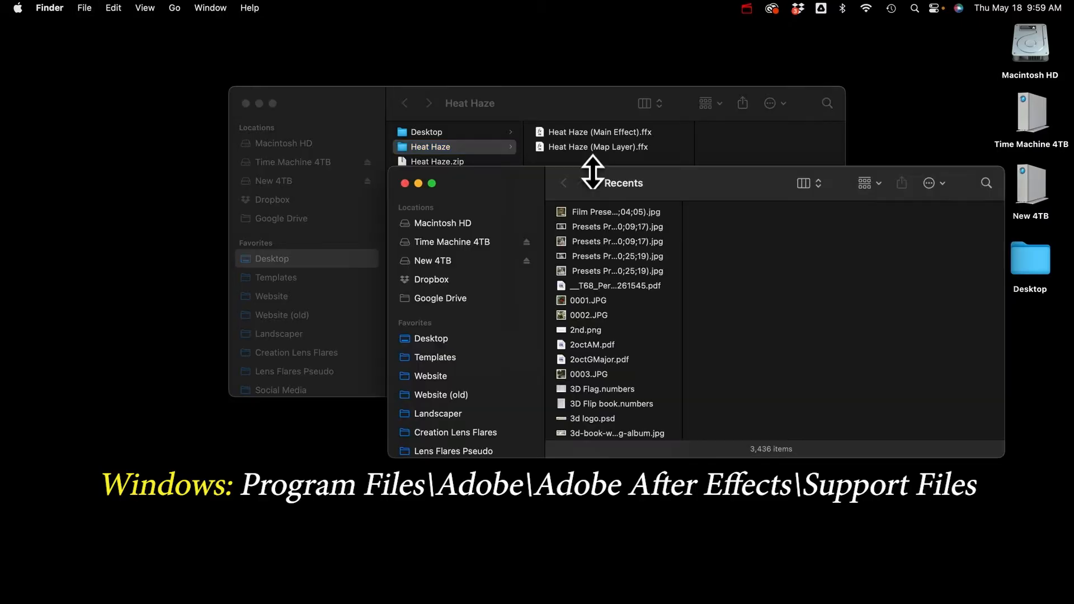
drag(754, 182, 746, 216)
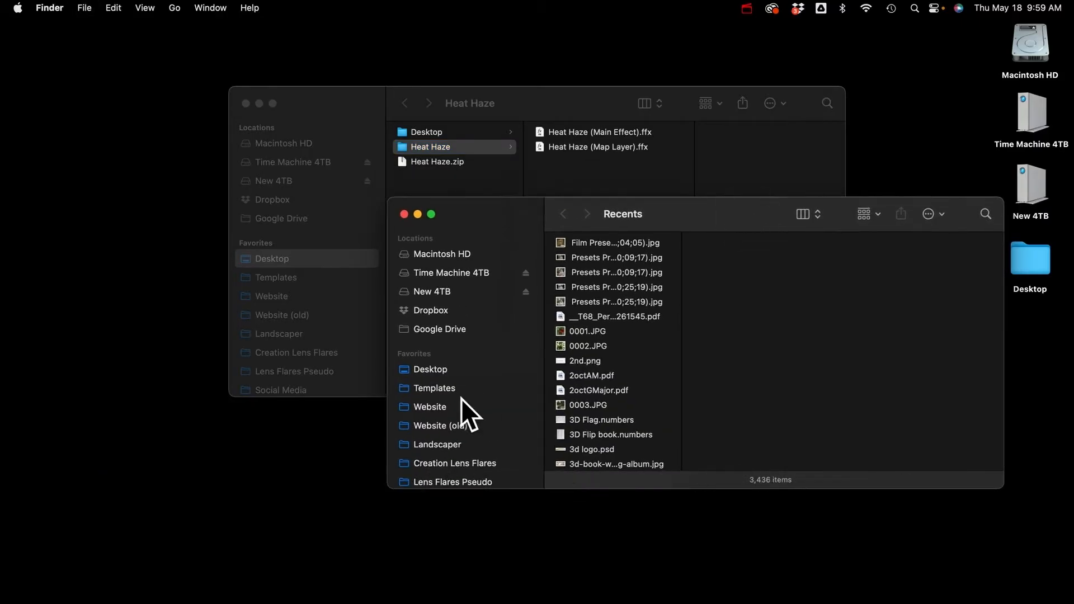
scroll(448, 425, down, 5)
click(448, 442)
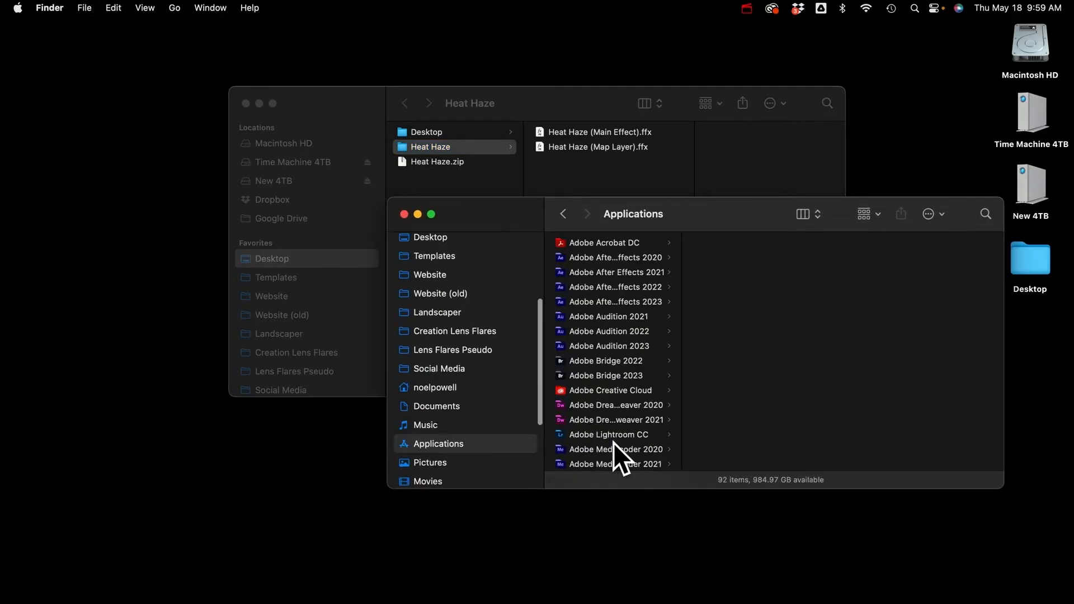
click(614, 301)
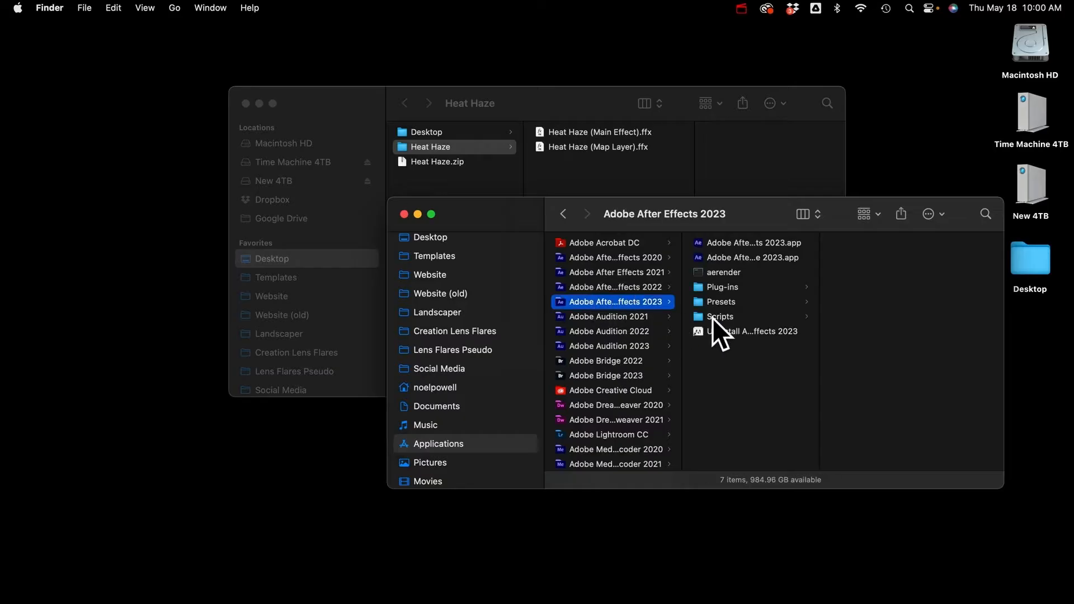
click(724, 301)
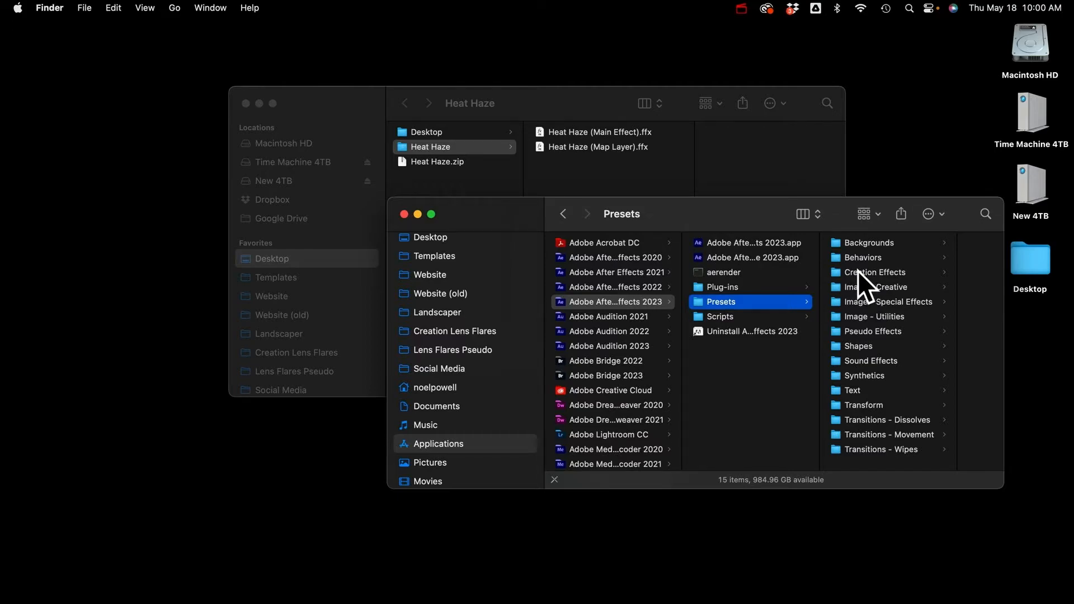
click(873, 272)
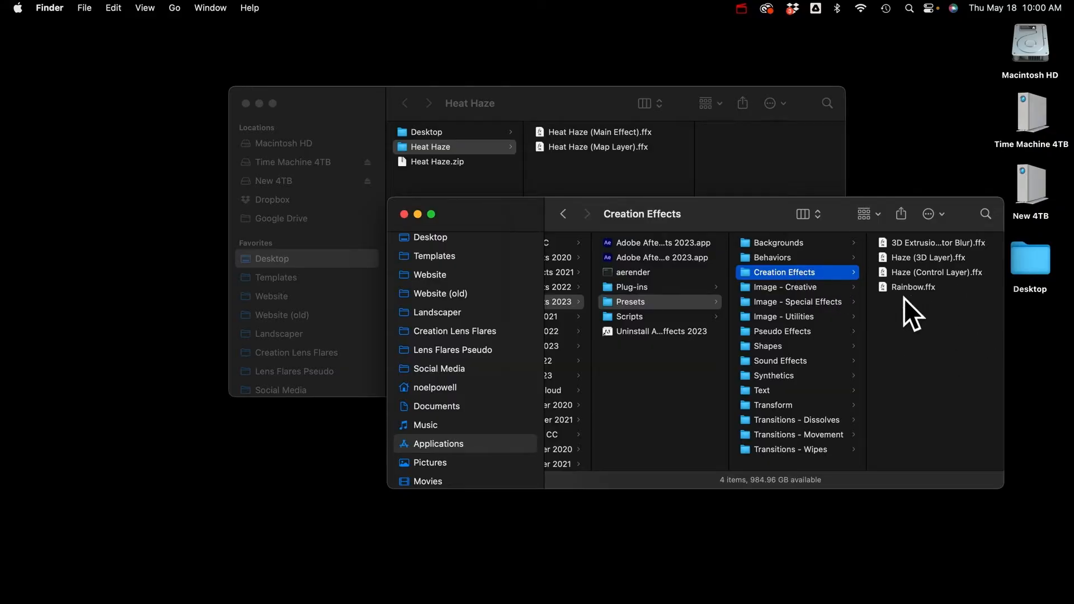
Move the Heat Haze (Main Effect) and Heat Haze (Map Layer) preset files into the Creation Effects folder
click(571, 99)
click(583, 132)
shift+click(565, 147)
drag(564, 147, 965, 379)
click(939, 374)
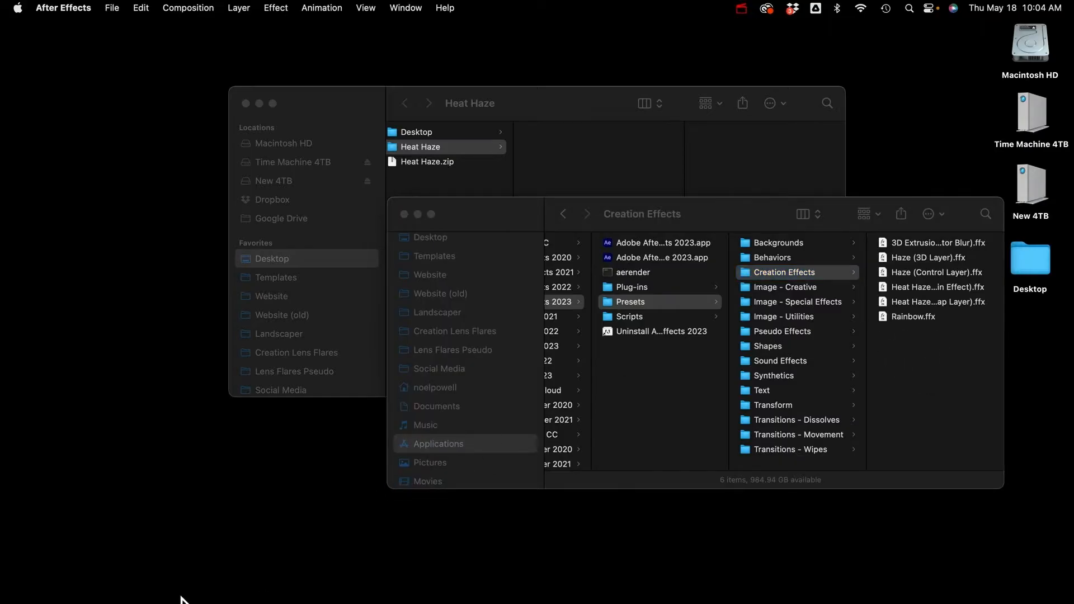
Switch to After Effects and add Desert.mp4 from the Footage folder to the Heat Haze composition's timeline
mouse_move(176, 601)
click(116, 581)
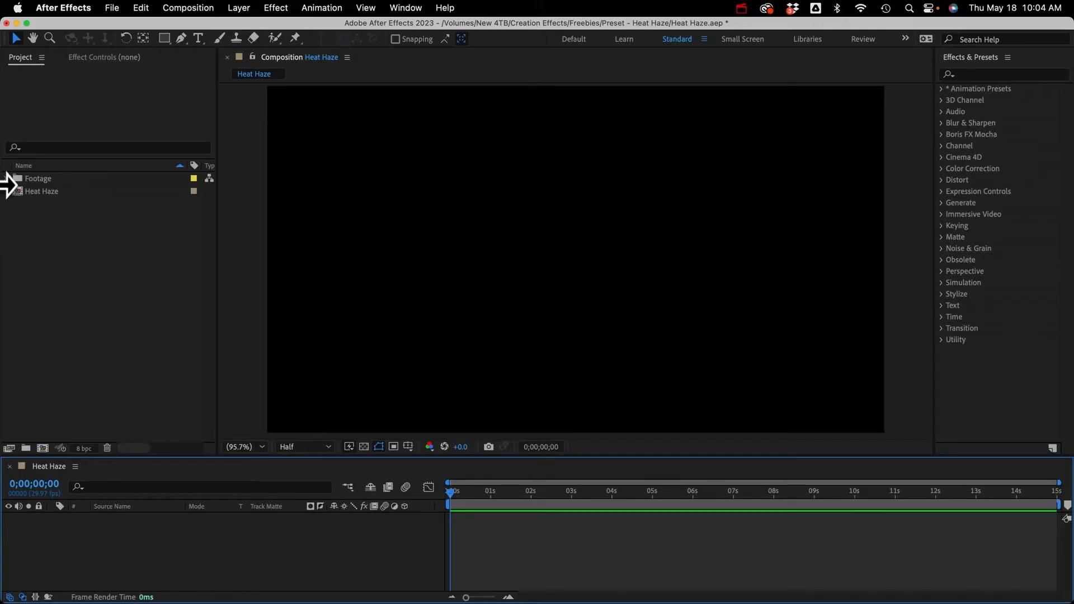
click(6, 178)
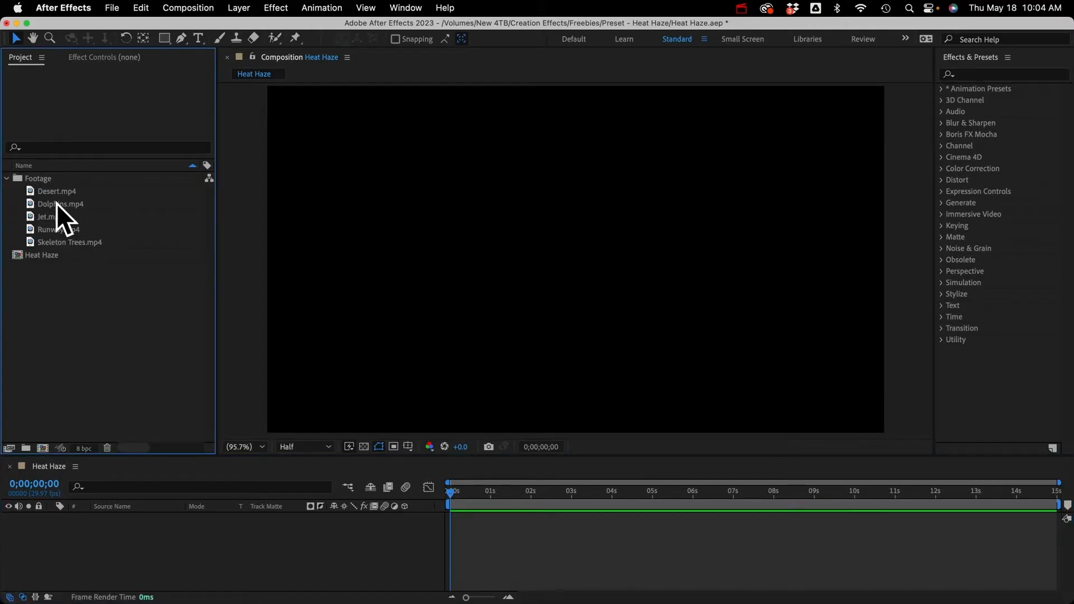
drag(45, 189, 159, 519)
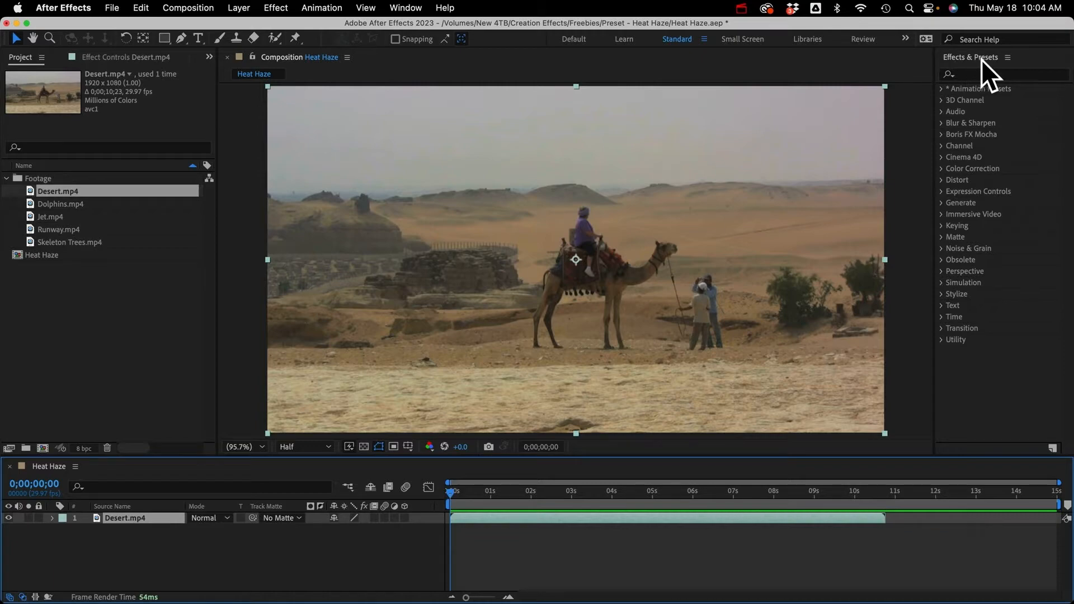
Expand Animation Presets down to the Creation Effects folder and widen the Effects & Presets area to show full preset names
click(406, 8)
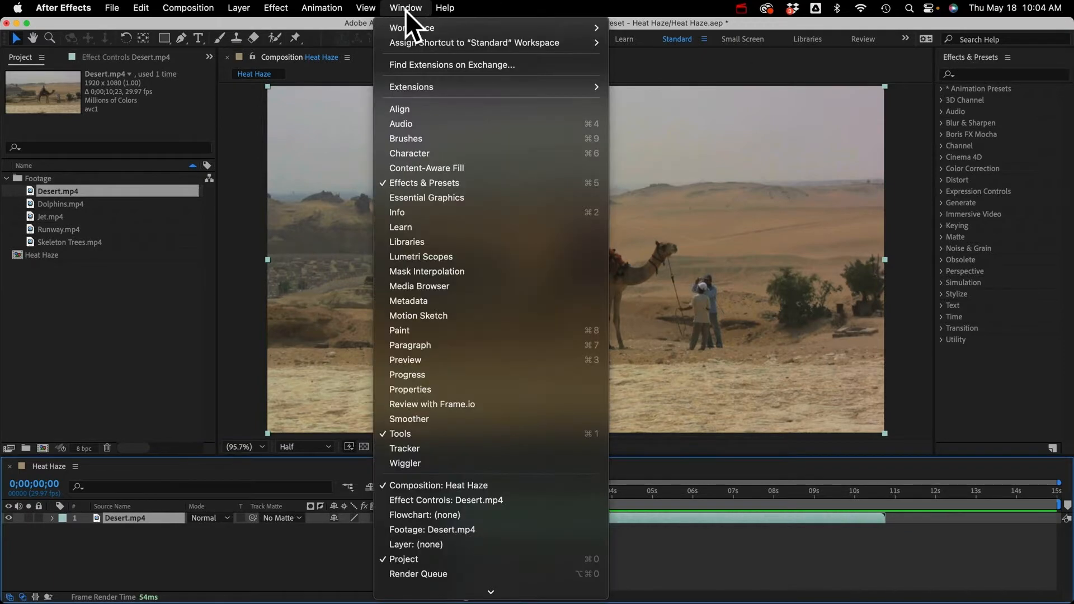
click(963, 85)
click(943, 89)
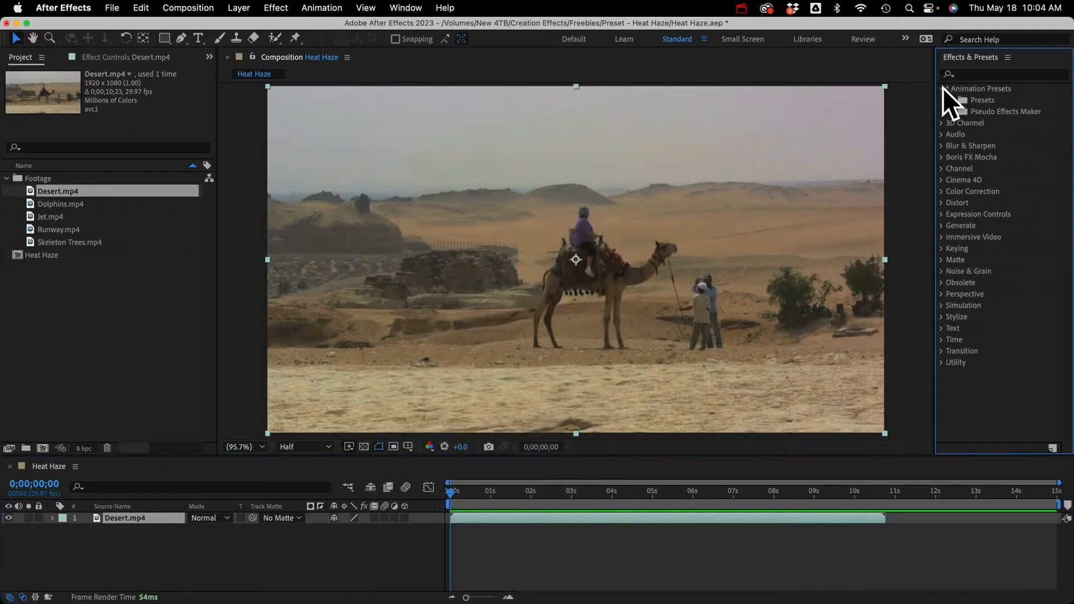
click(952, 99)
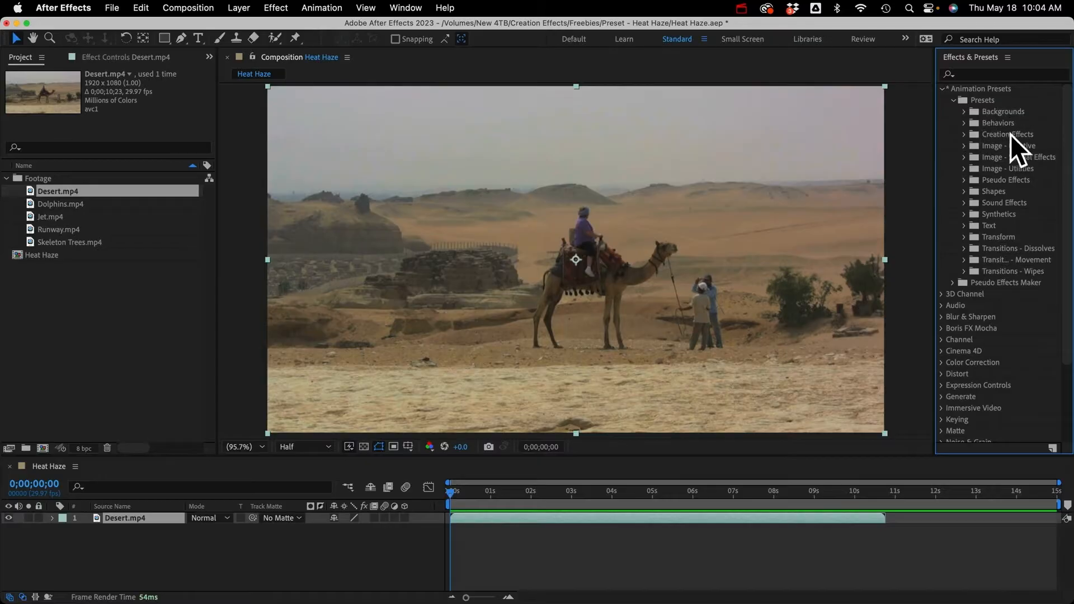
click(964, 135)
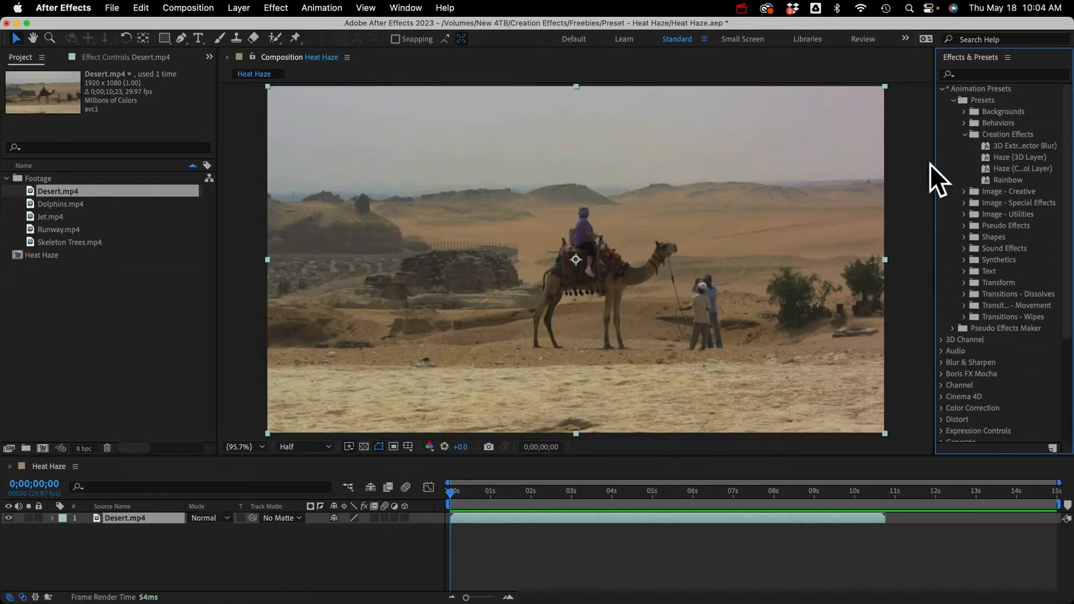
drag(935, 166, 875, 163)
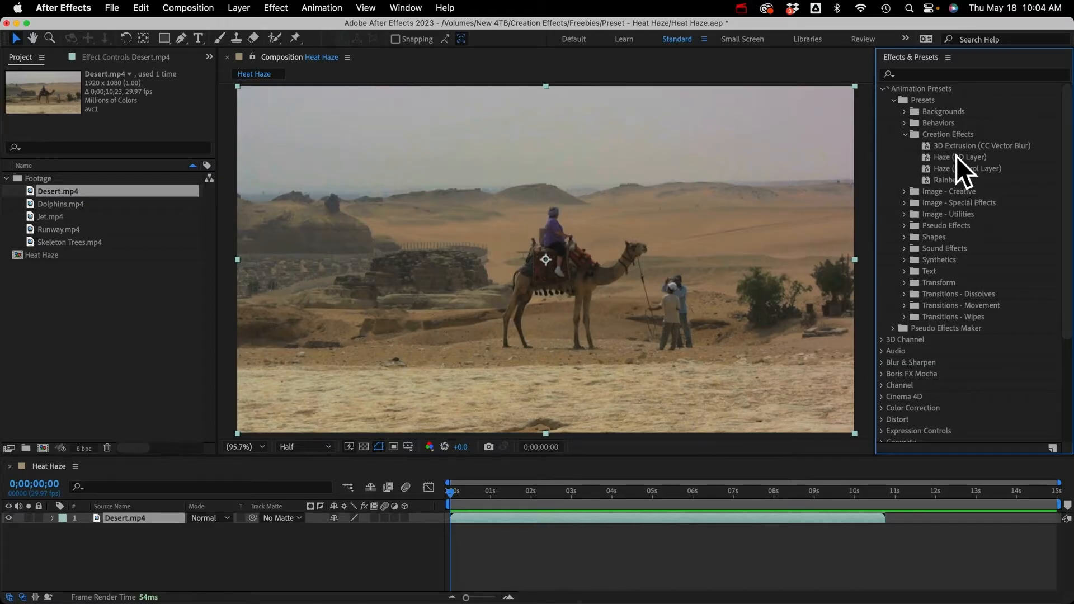
Refresh the effects and presets list, reopen the Creation Effects presets and select Heat Haze (Main Effect)
click(948, 57)
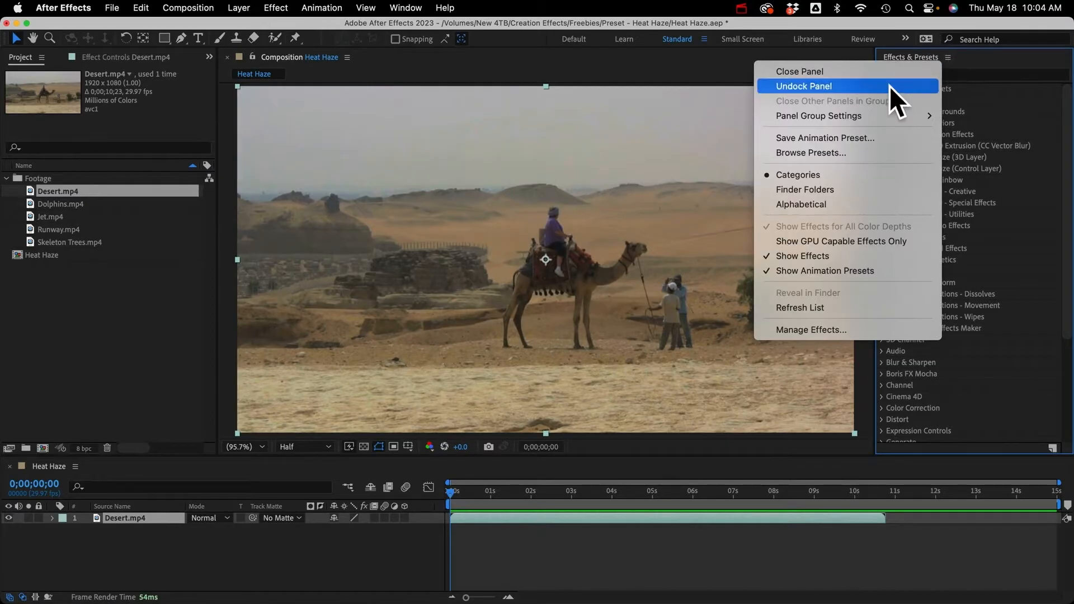
click(803, 307)
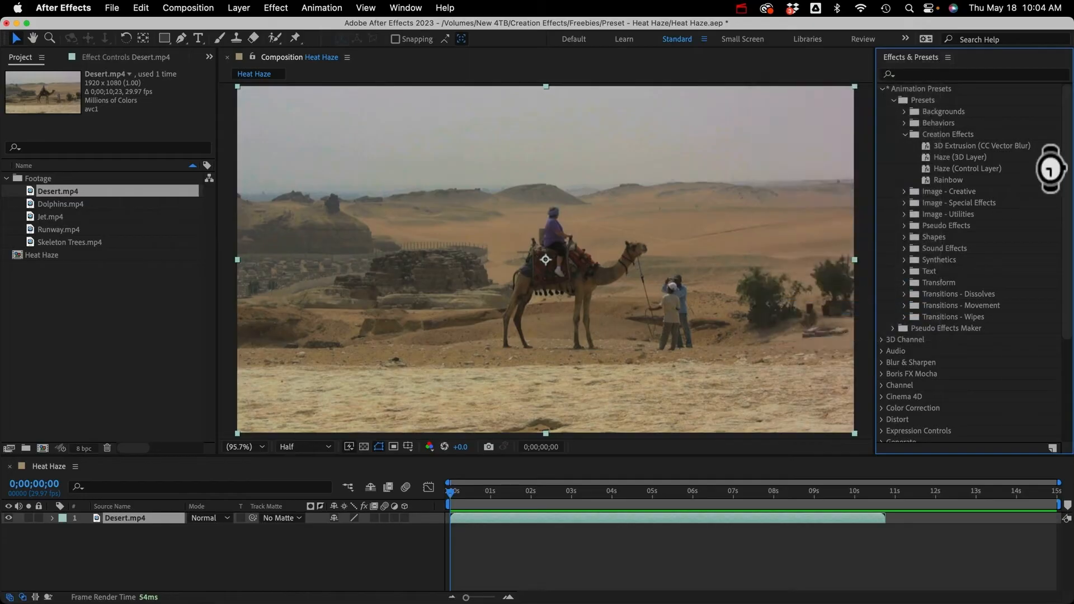
click(880, 88)
click(892, 100)
click(904, 134)
click(972, 180)
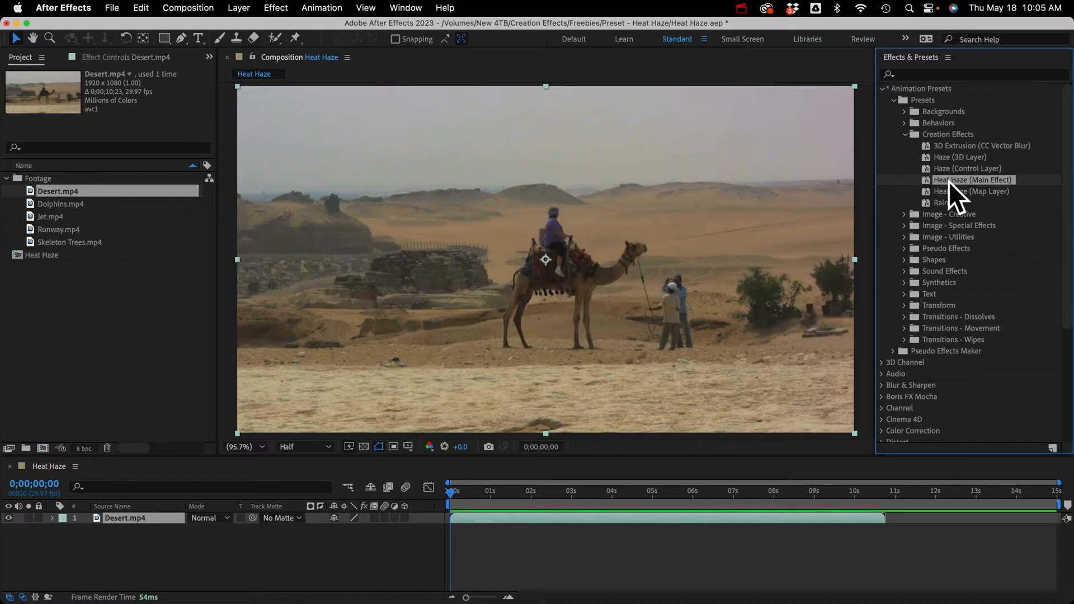
click(944, 159)
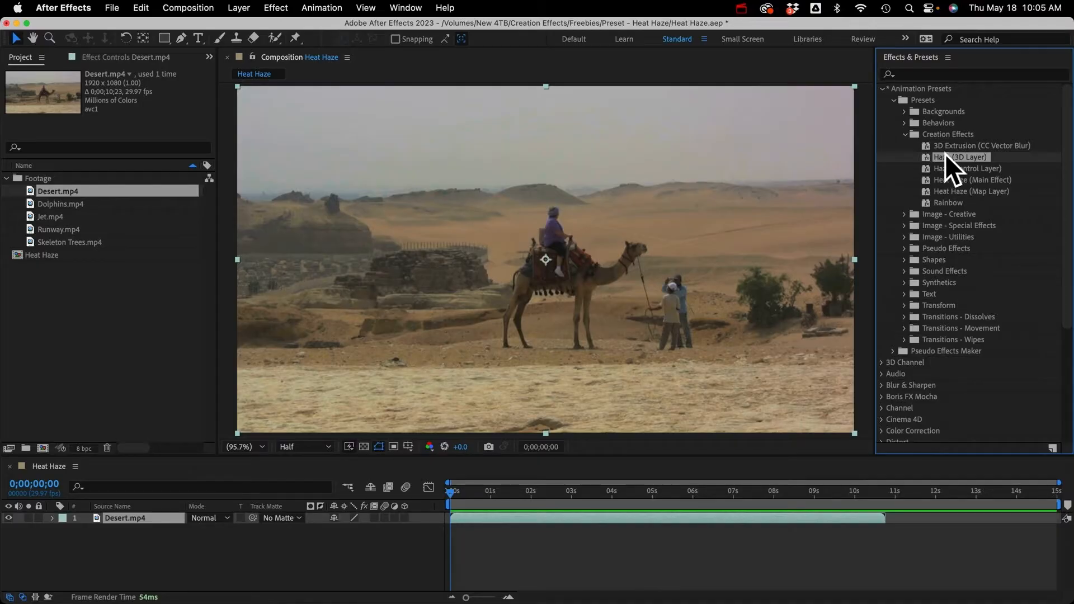
click(959, 183)
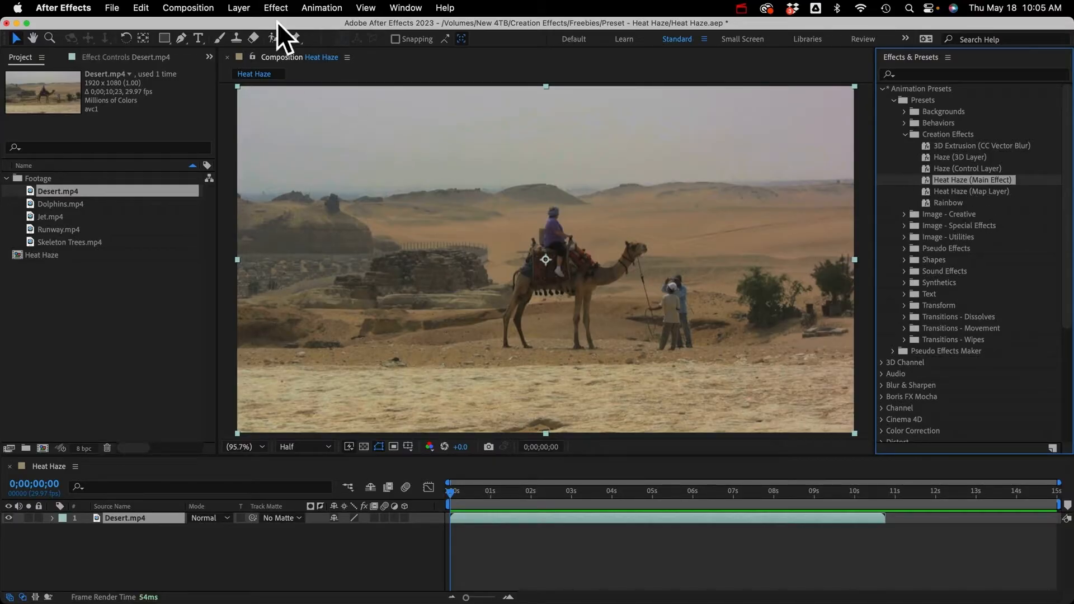
With no layer selected, create a 1920 x 1080 px solid named Map Layer
key(super+shift+a)
click(230, 7)
mouse_move(239, 27)
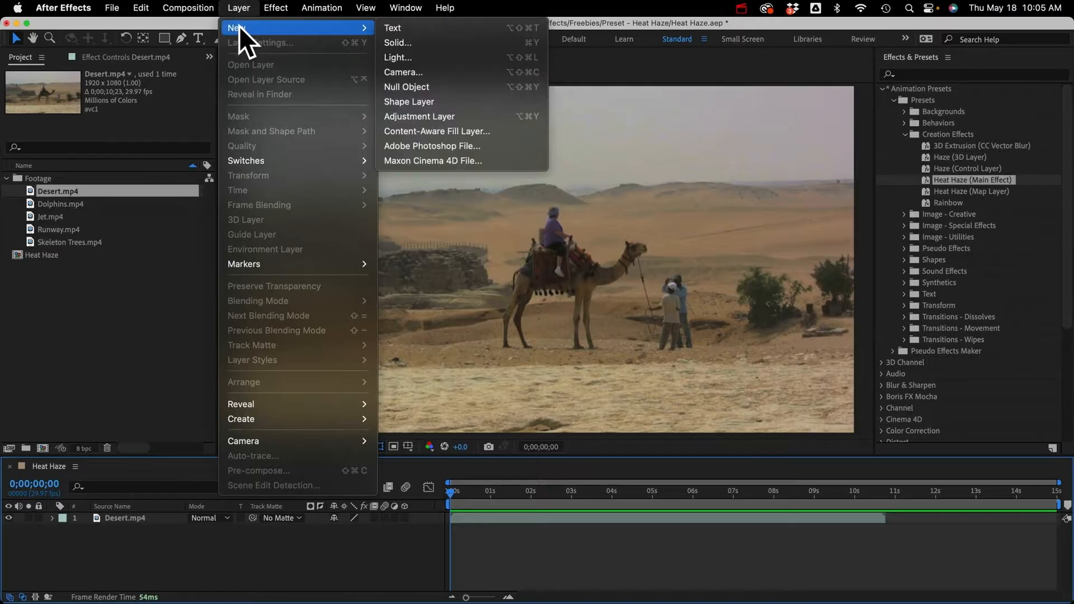
click(421, 43)
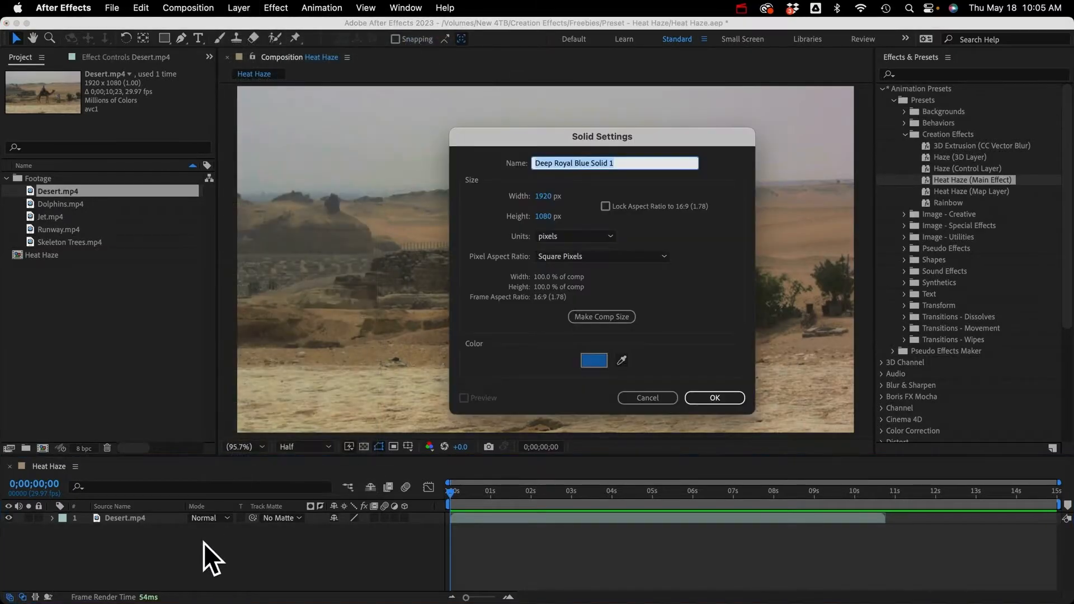
text(Map Layer)
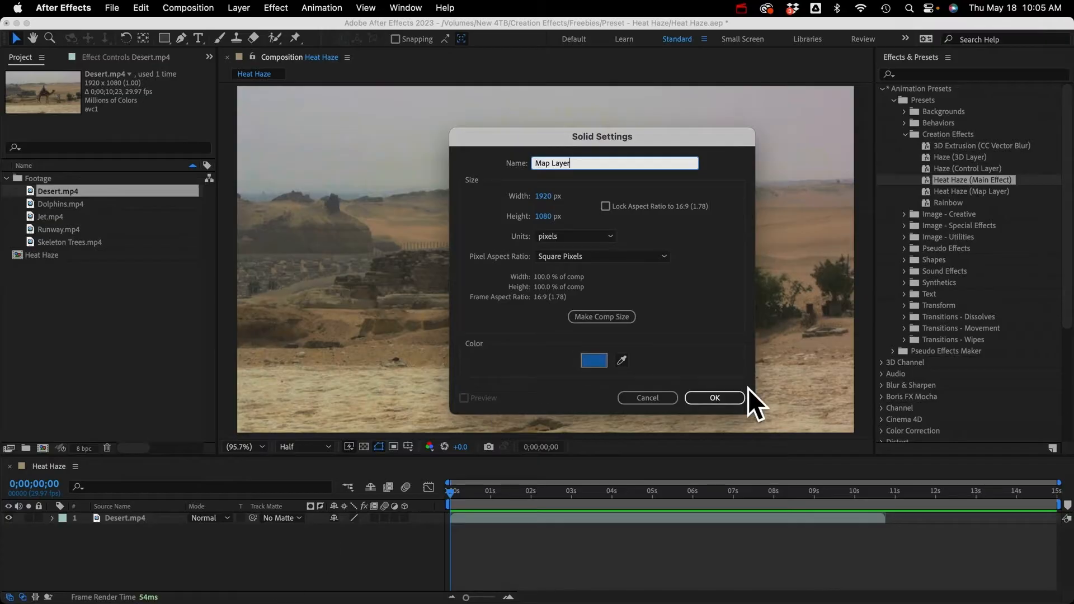
click(728, 398)
Apply the Heat Haze (Map Layer) preset to the Map Layer solid and collapse all of its effects
click(956, 191)
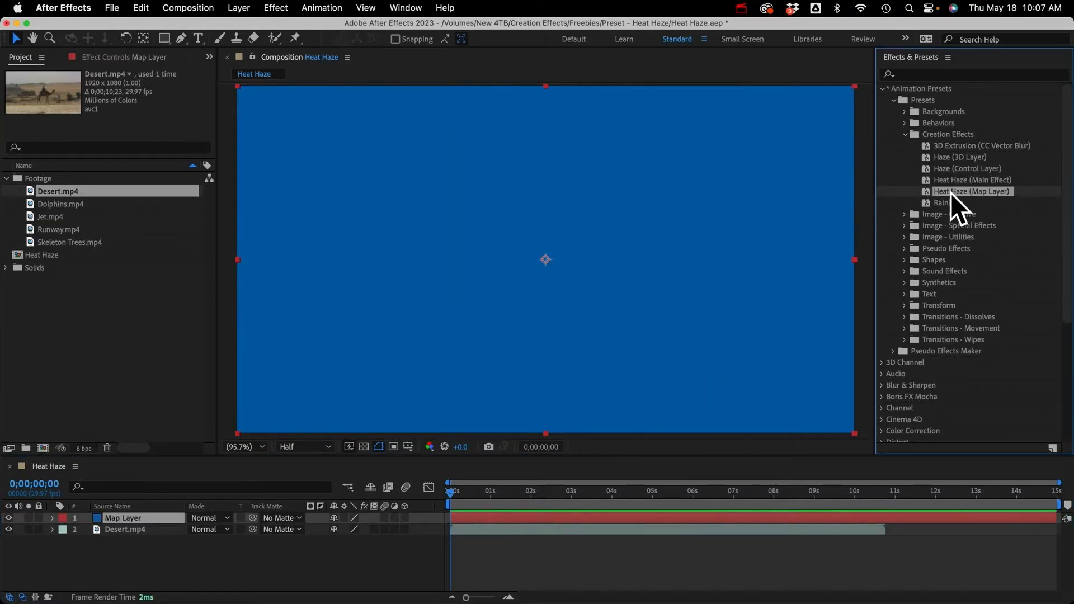
drag(951, 193, 653, 280)
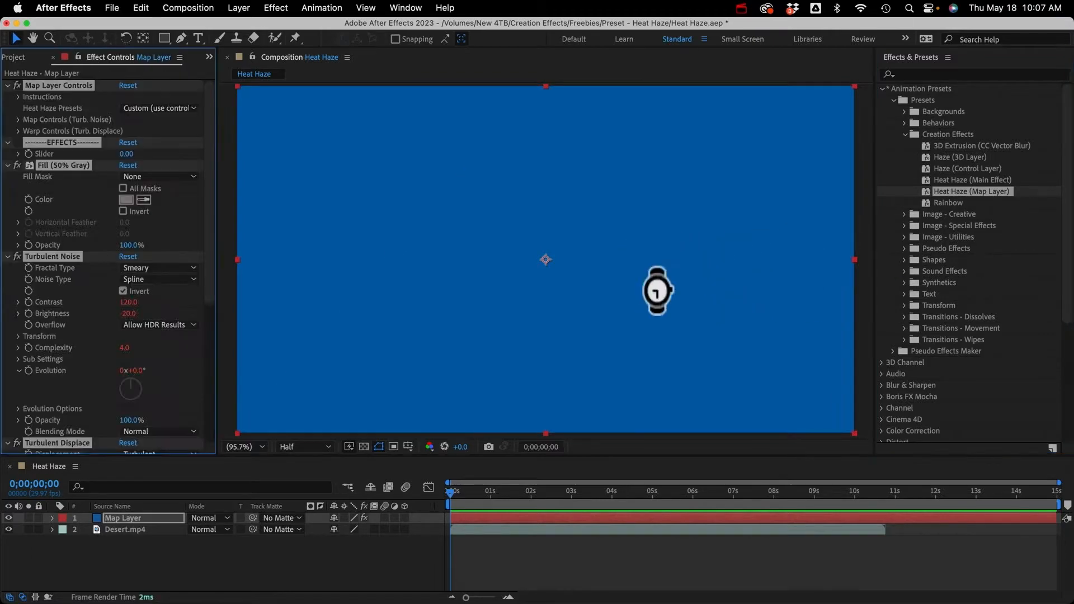
super+click(8, 166)
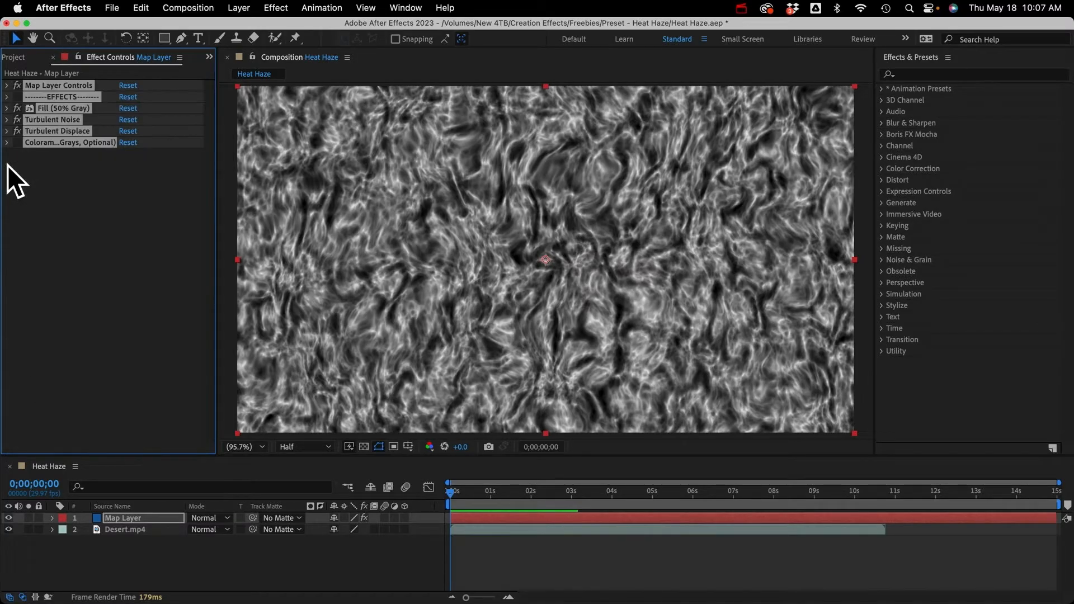
click(65, 160)
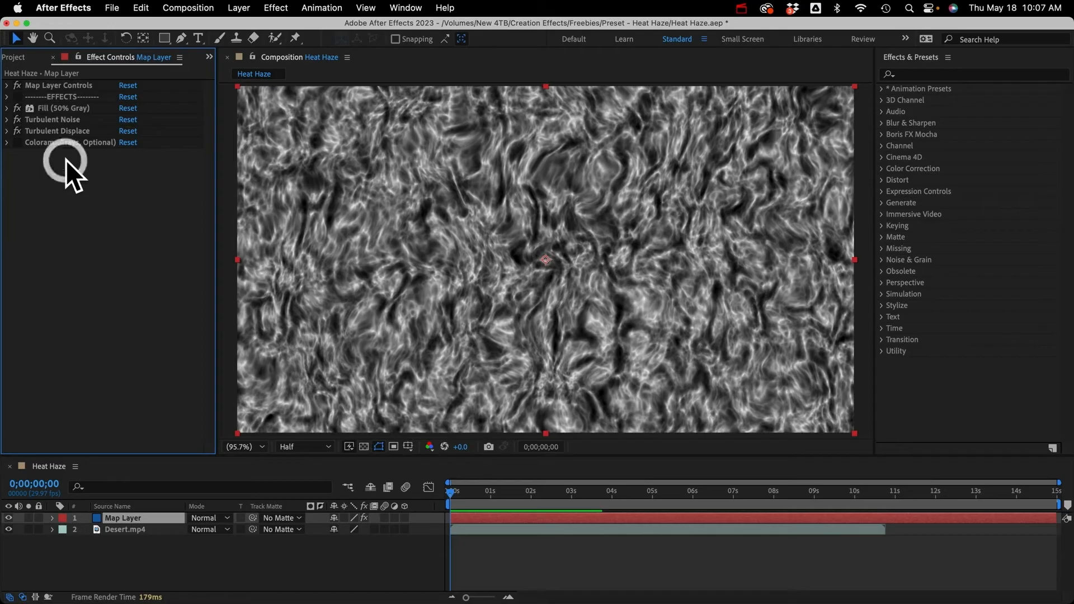
Expand the Map Layer Controls effect with its Map Controls and Warp Controls groups to examine the available settings
click(6, 85)
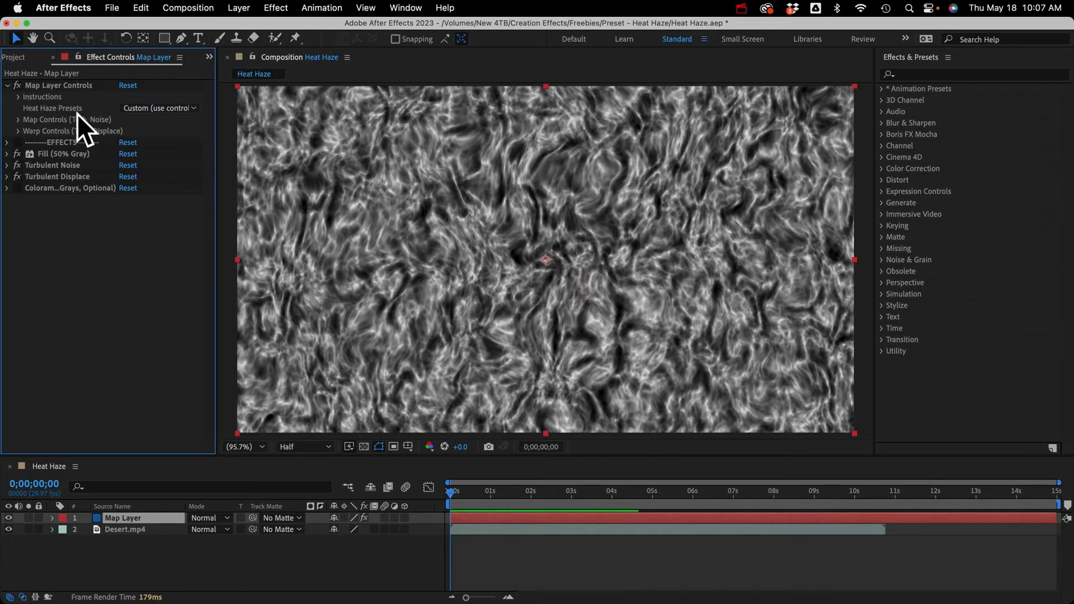
click(18, 119)
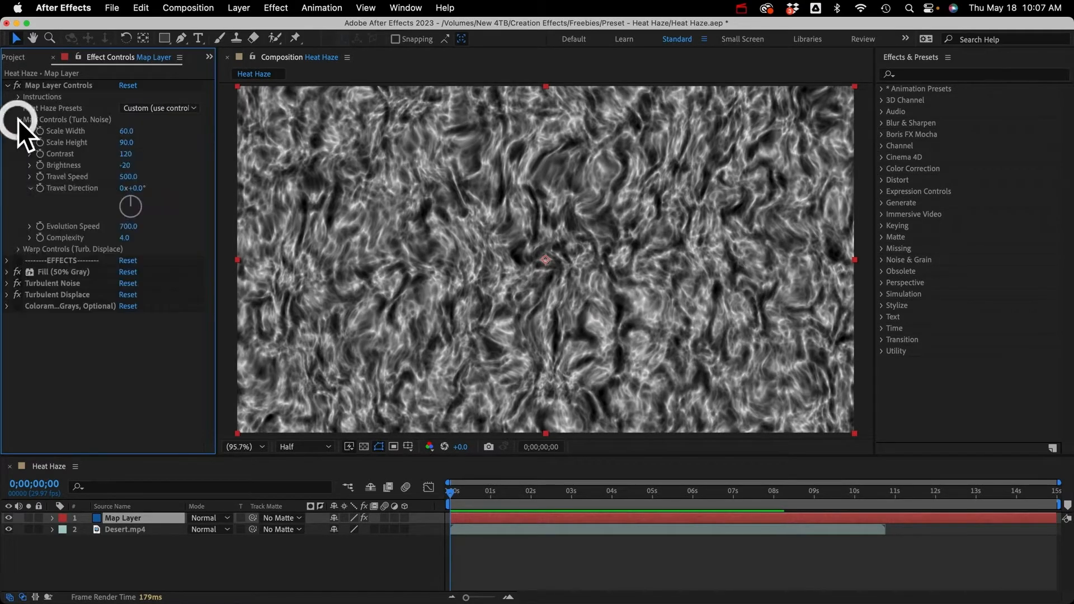
click(19, 249)
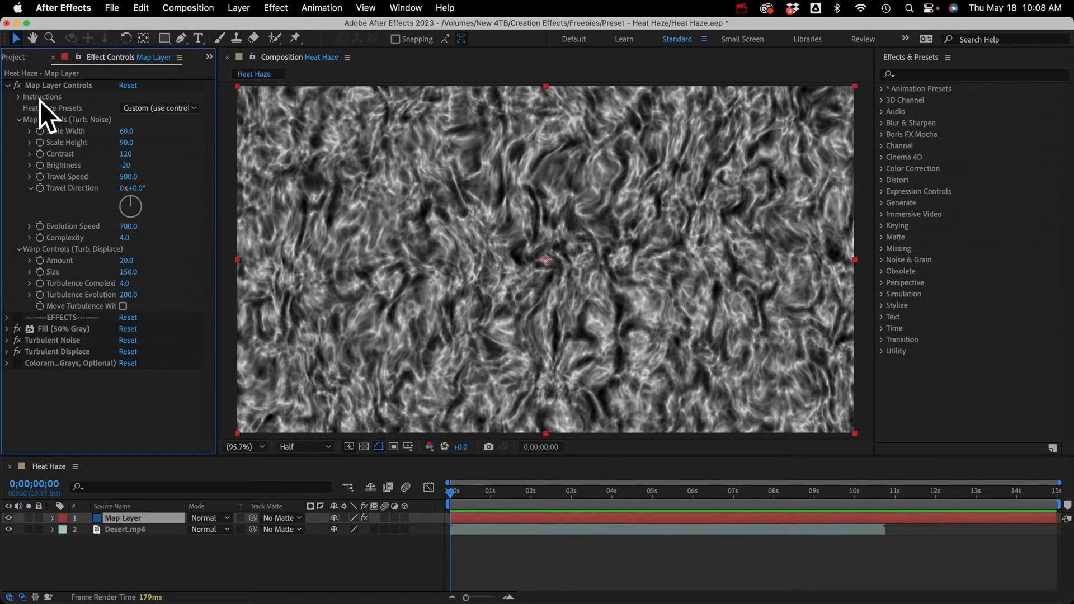
Read through the instructions included in Map Layer Controls, collapse them, and hide the Map Layer in the composition
click(16, 97)
scroll(116, 230, down, 5)
scroll(116, 229, up, 4)
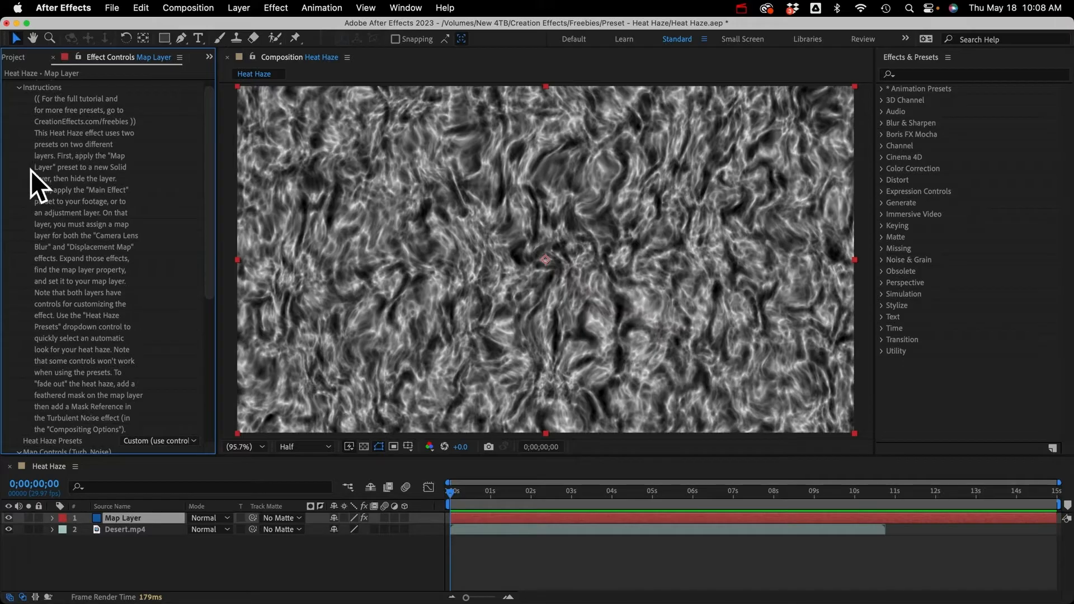
click(18, 87)
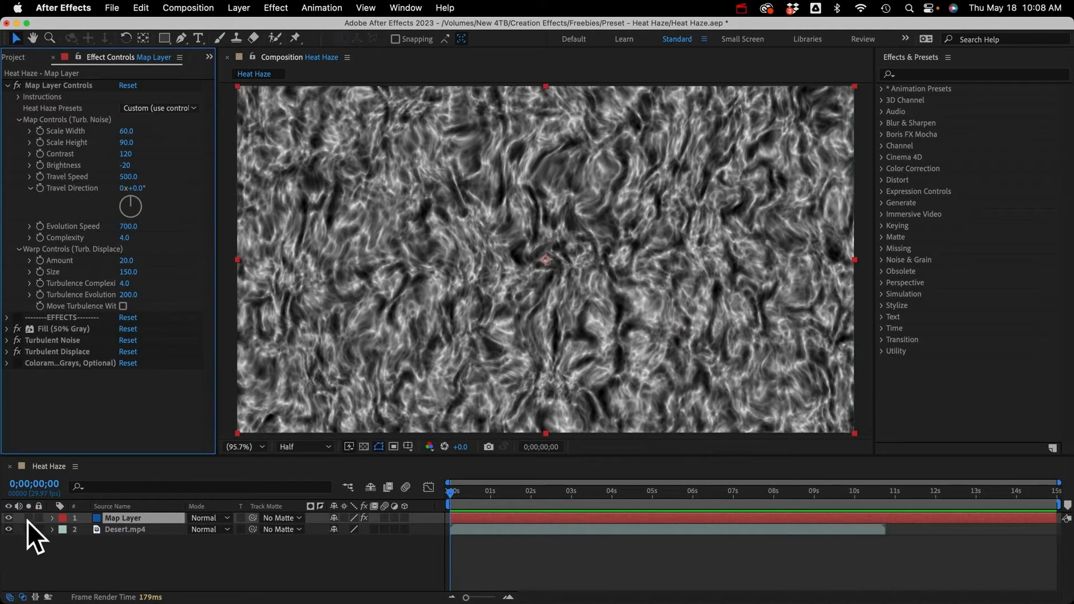
click(8, 517)
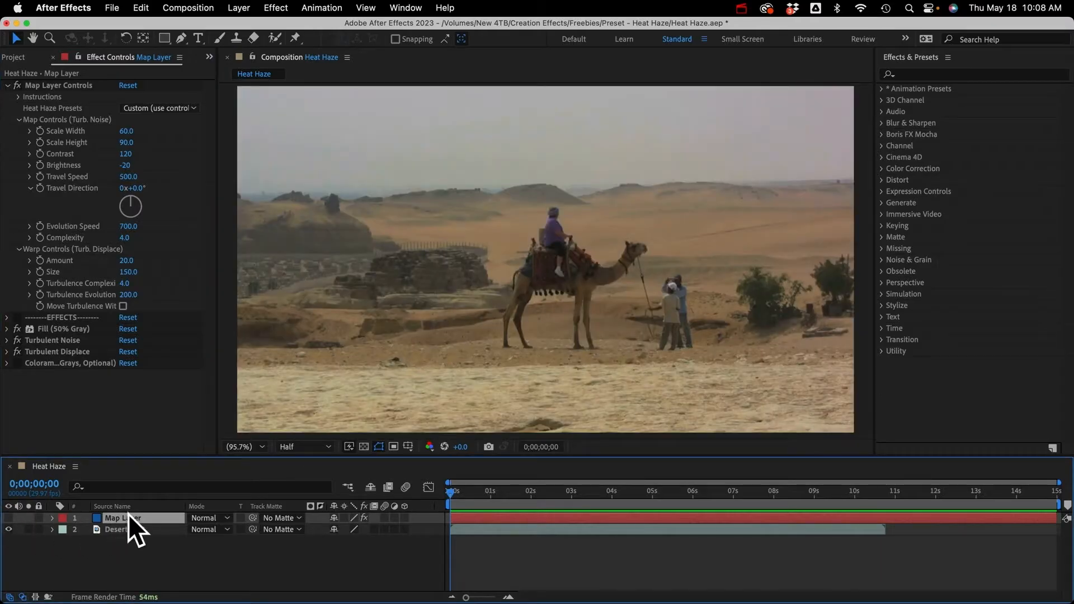
Move the Map Layer beneath Desert.mp4 in the layer stack and add a new adjustment layer above the desert footage
drag(126, 515, 132, 542)
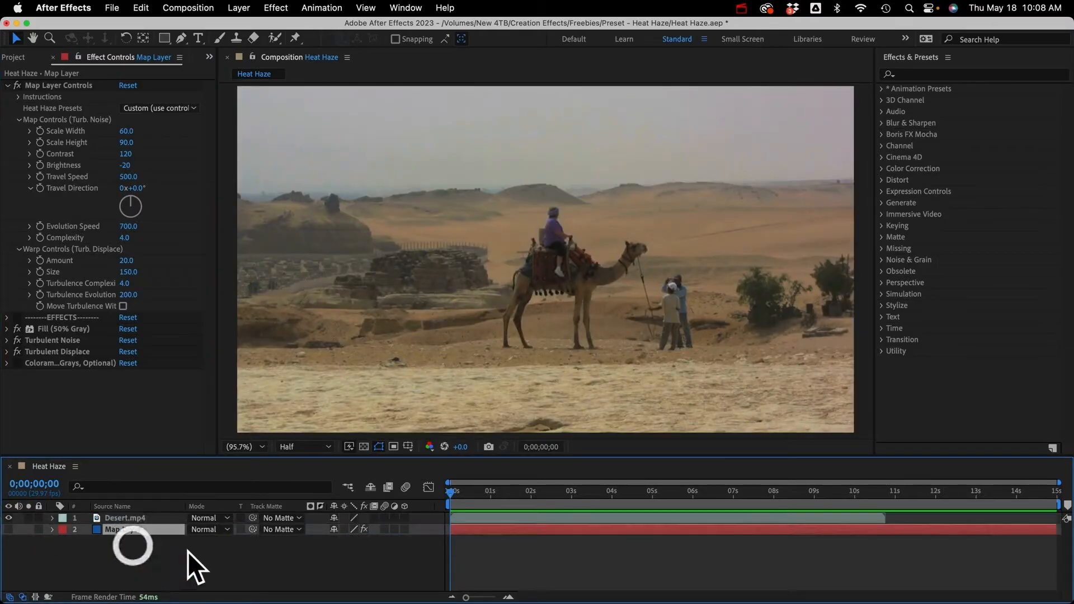
click(139, 556)
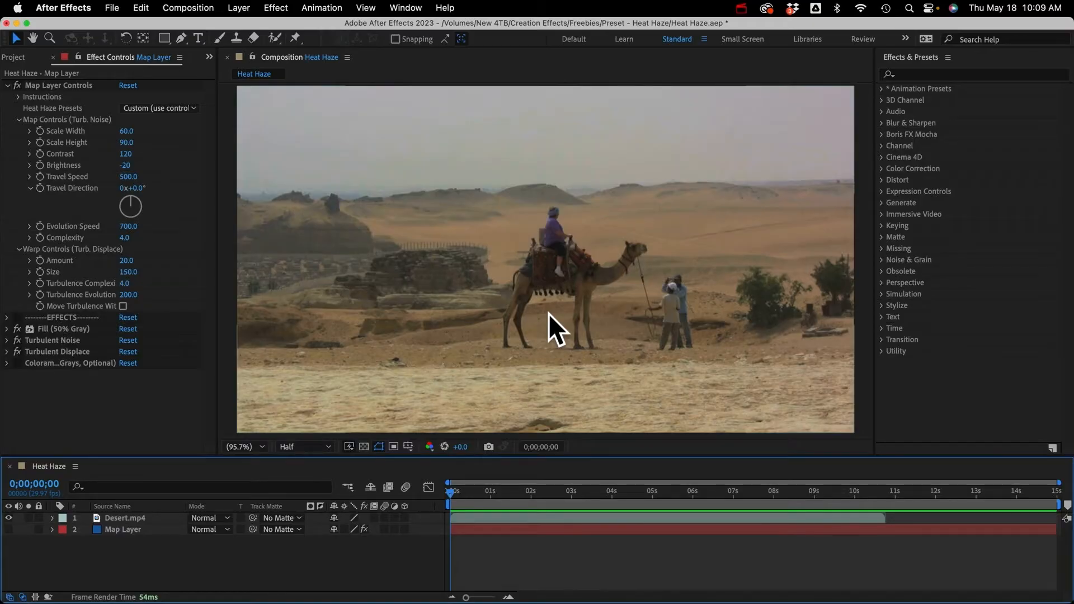
click(120, 518)
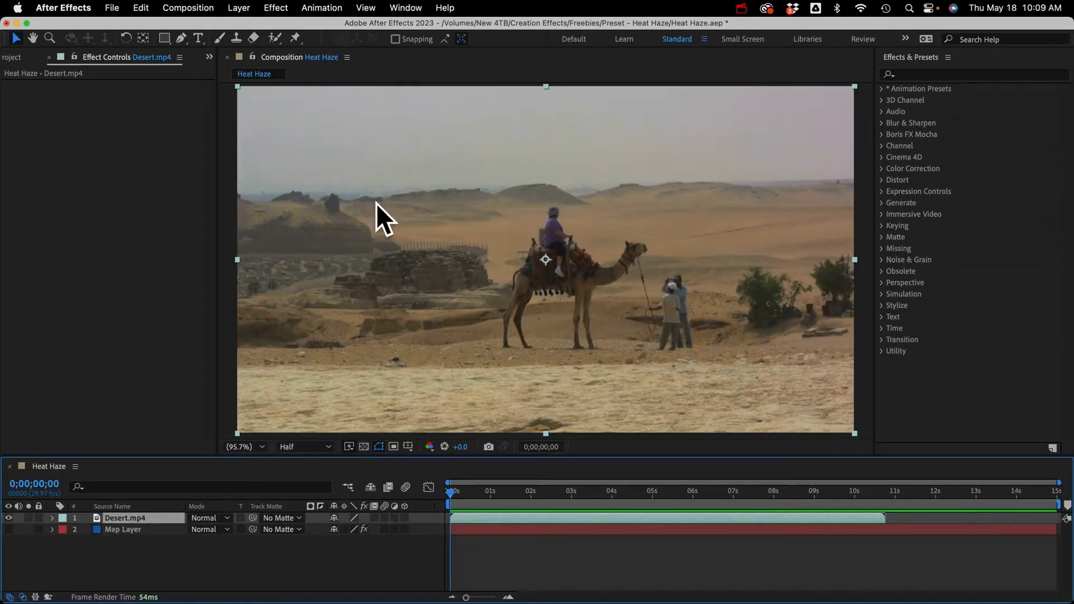
click(234, 7)
mouse_move(240, 25)
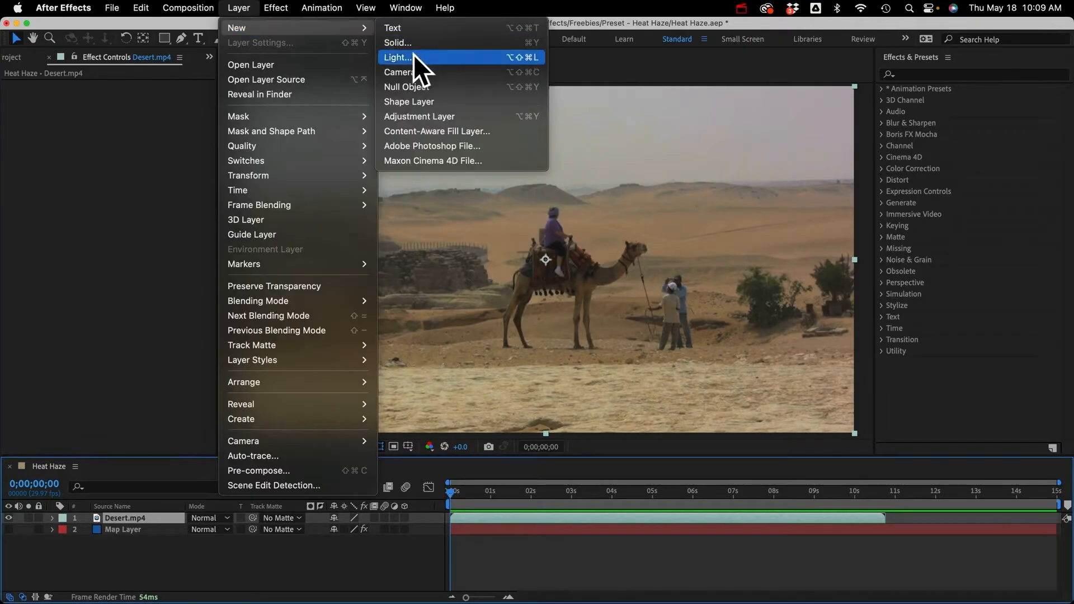
click(414, 115)
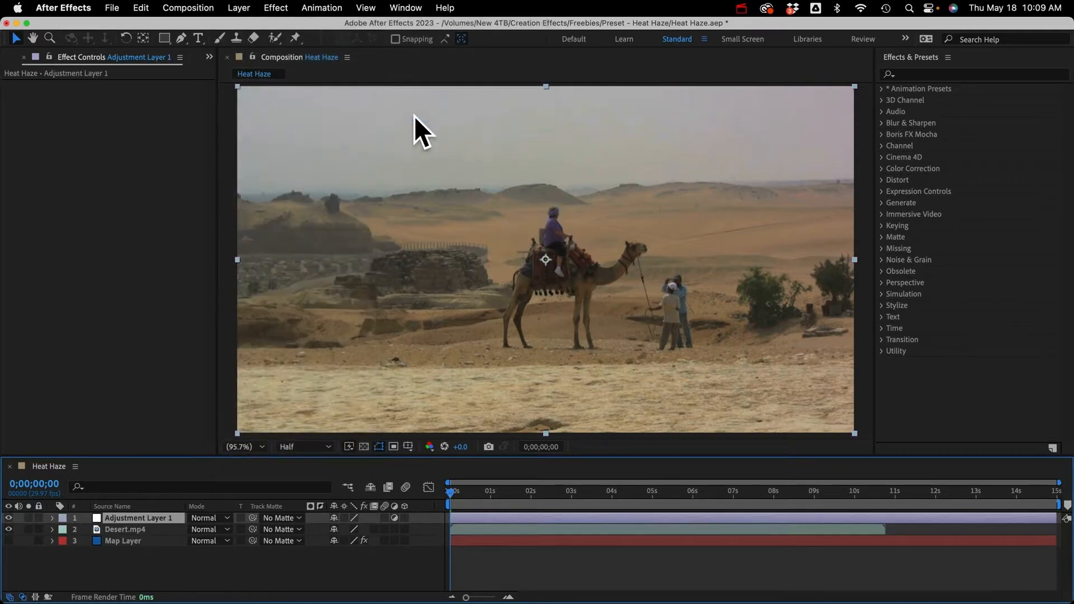
Apply the Heat Haze (Main Effect) preset from the Creation Effects presets to Adjustment Layer 1
click(881, 89)
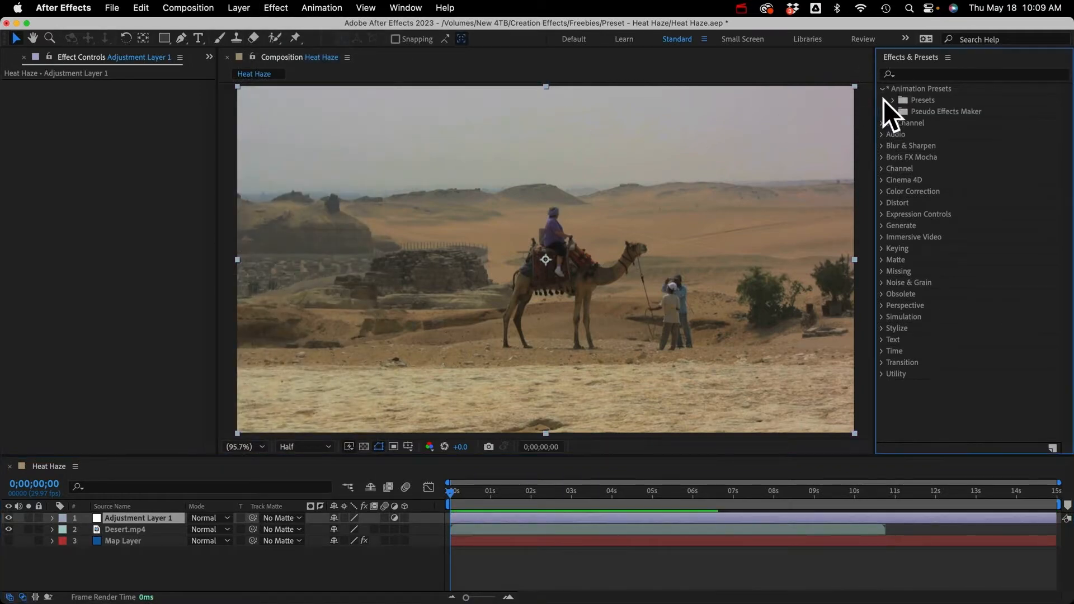
click(892, 101)
click(904, 134)
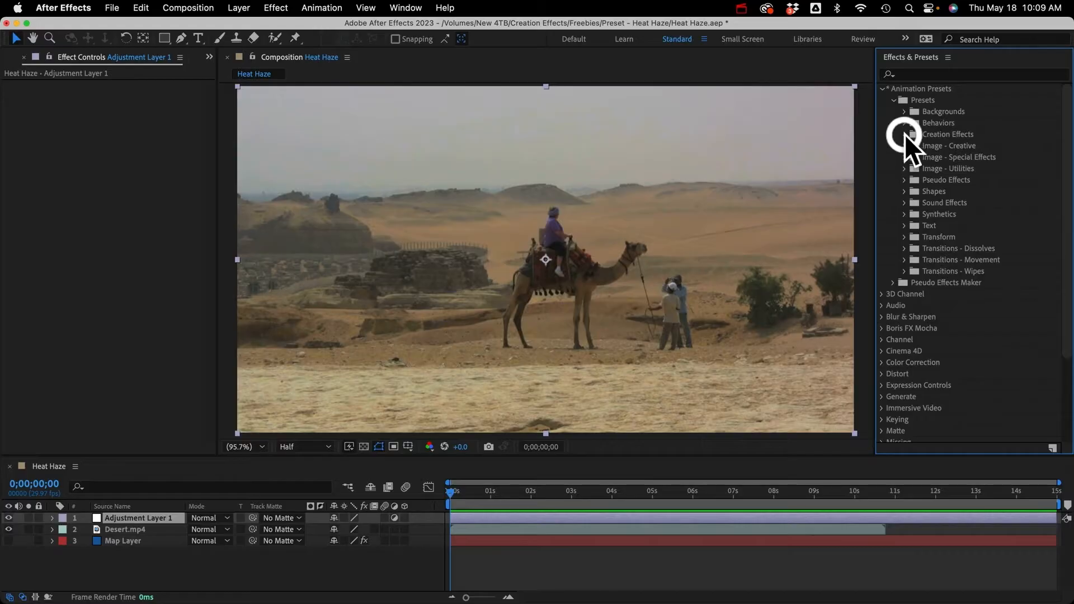
click(982, 180)
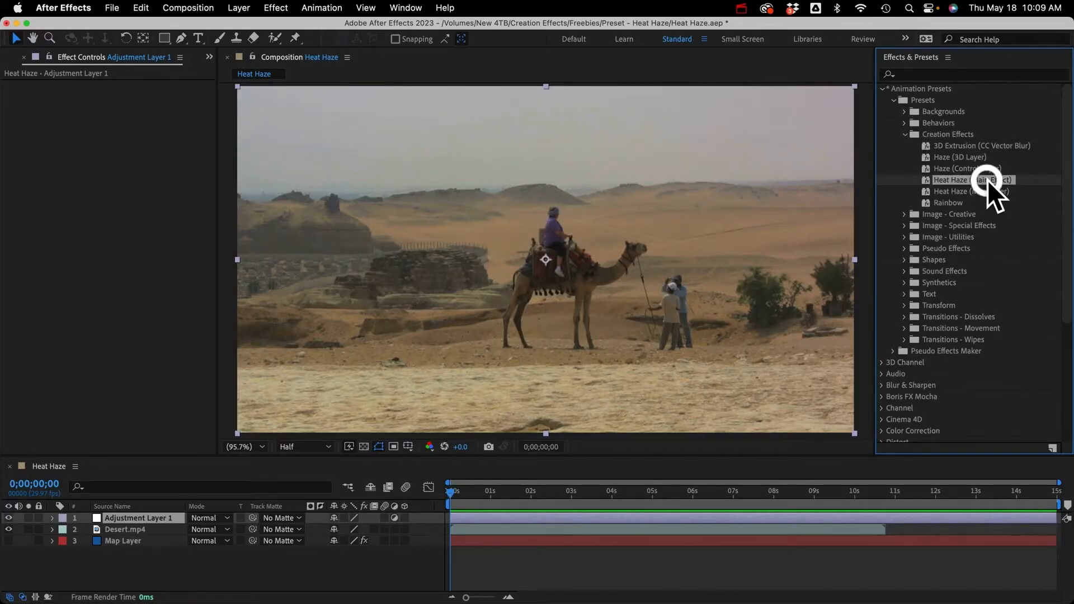
double_click(988, 179)
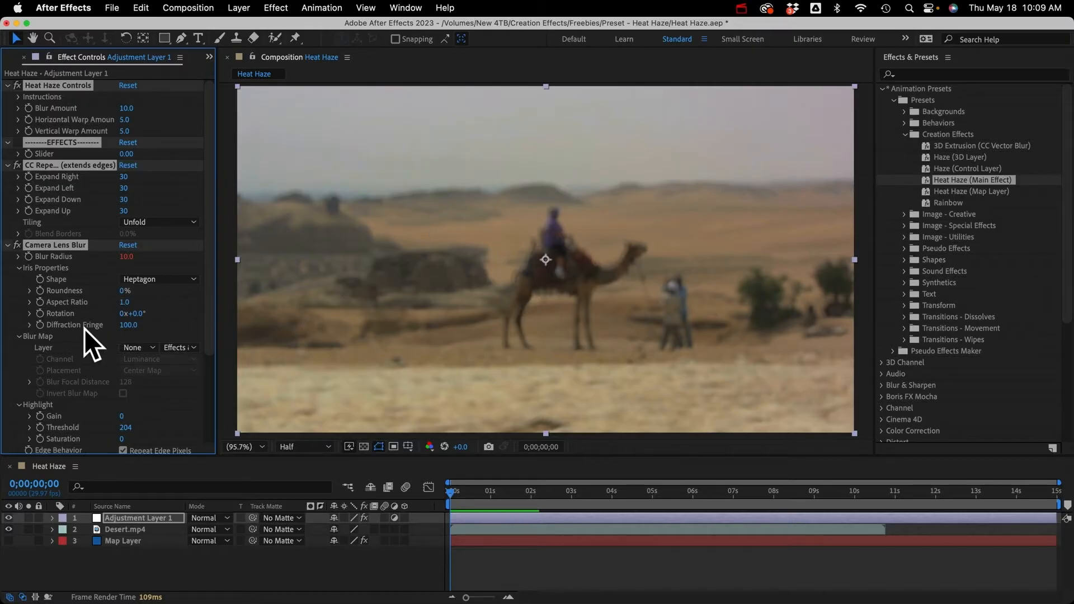
On Adjustment Layer 1, choose Map Layer as the source for both the Displacement Map layer and the Camera Lens Blur's blur map
click(133, 541)
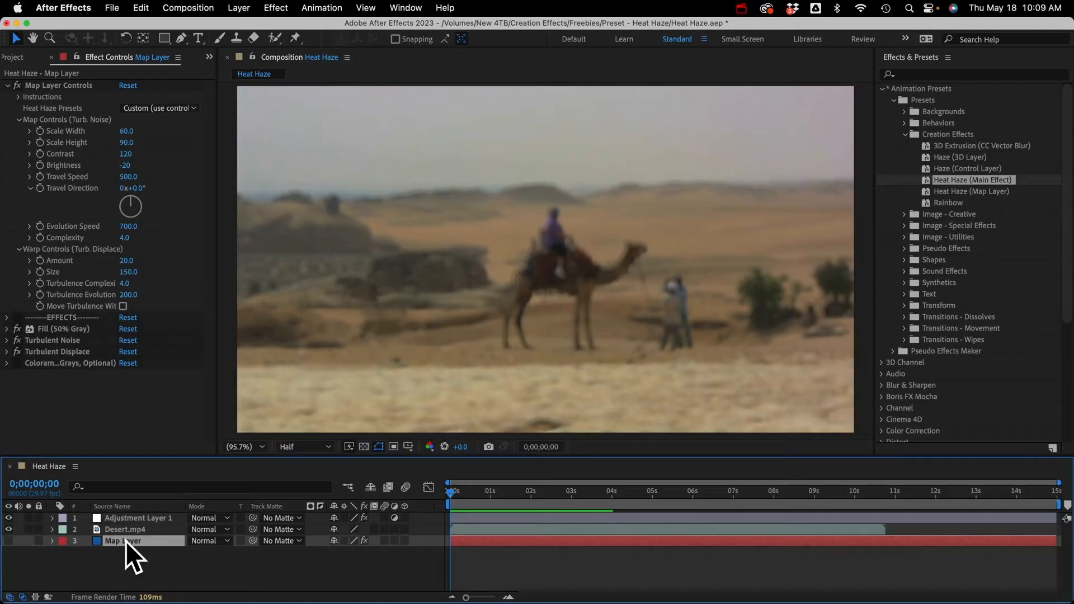
click(135, 517)
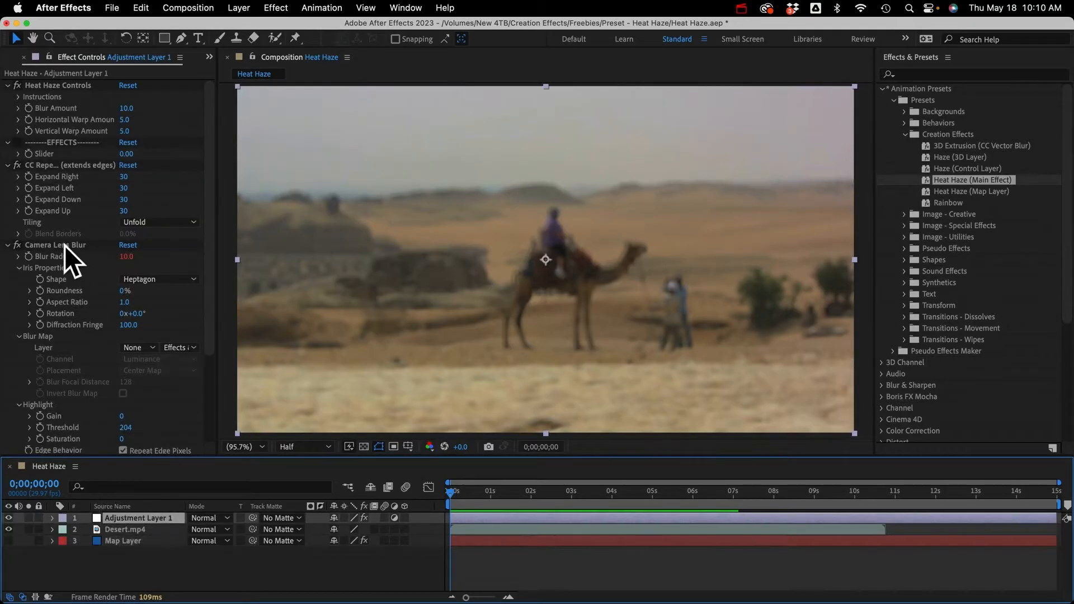
scroll(66, 260, down, 5)
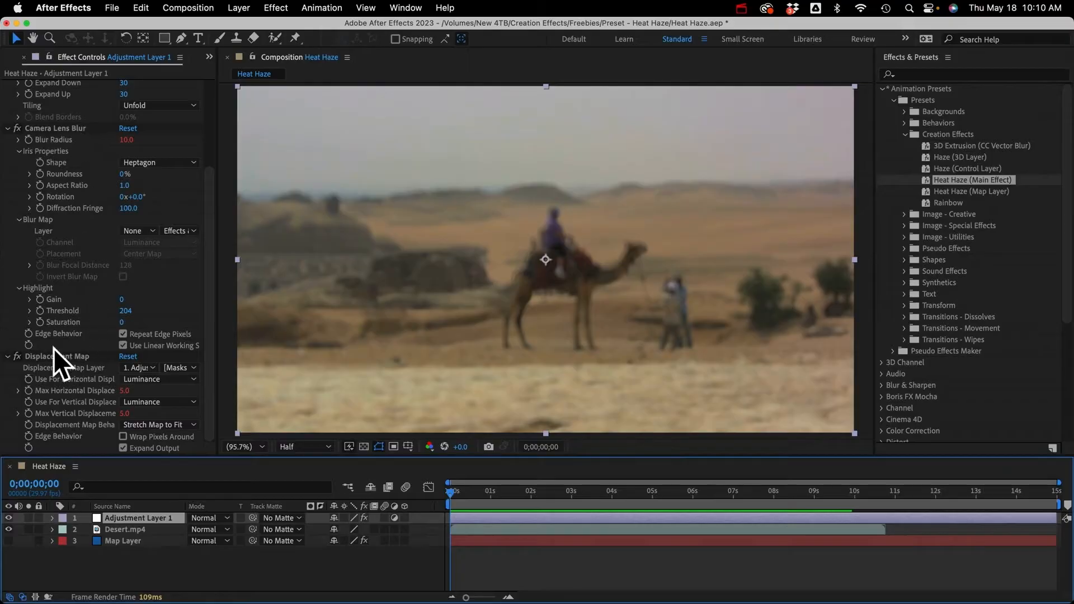
click(45, 356)
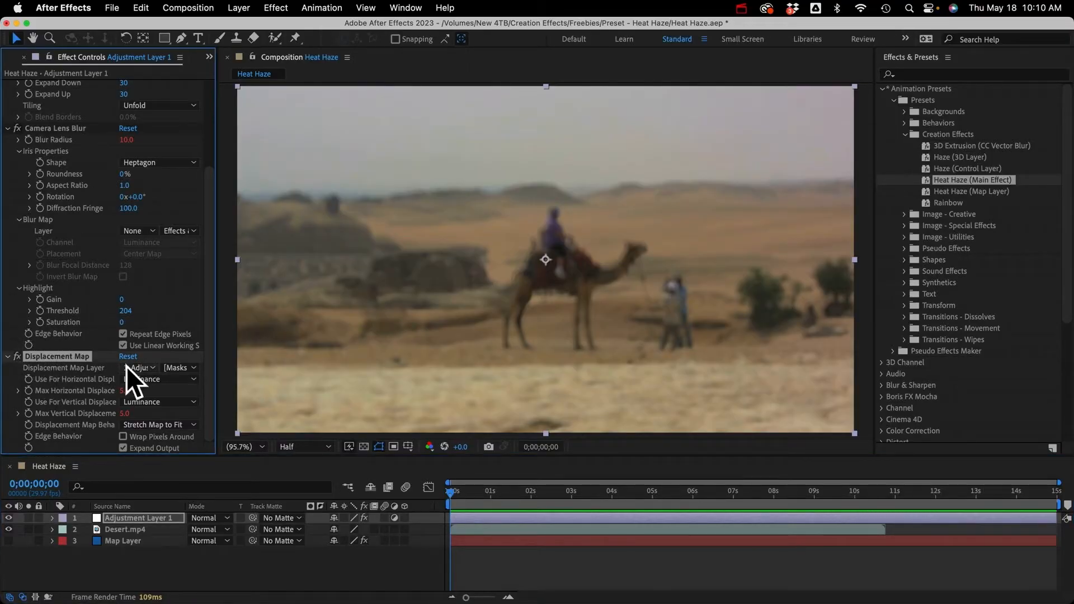
click(142, 367)
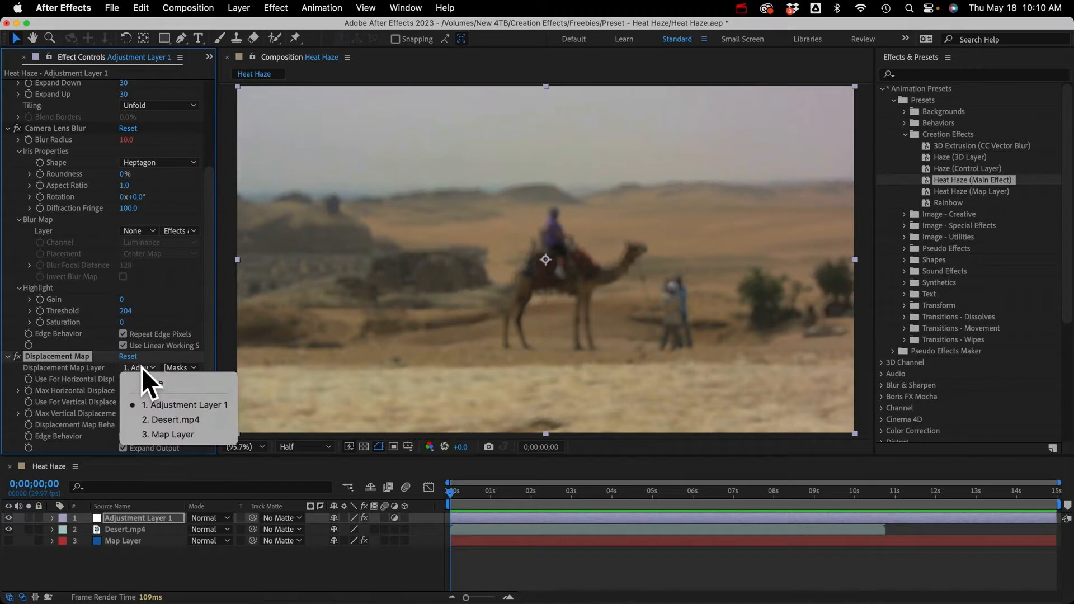
click(169, 434)
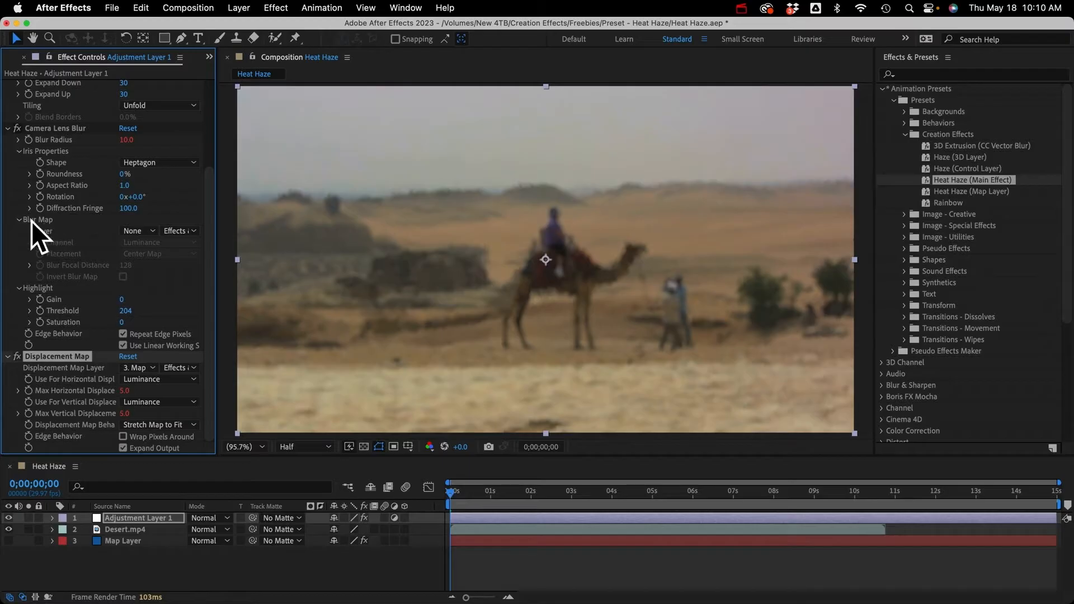
click(129, 232)
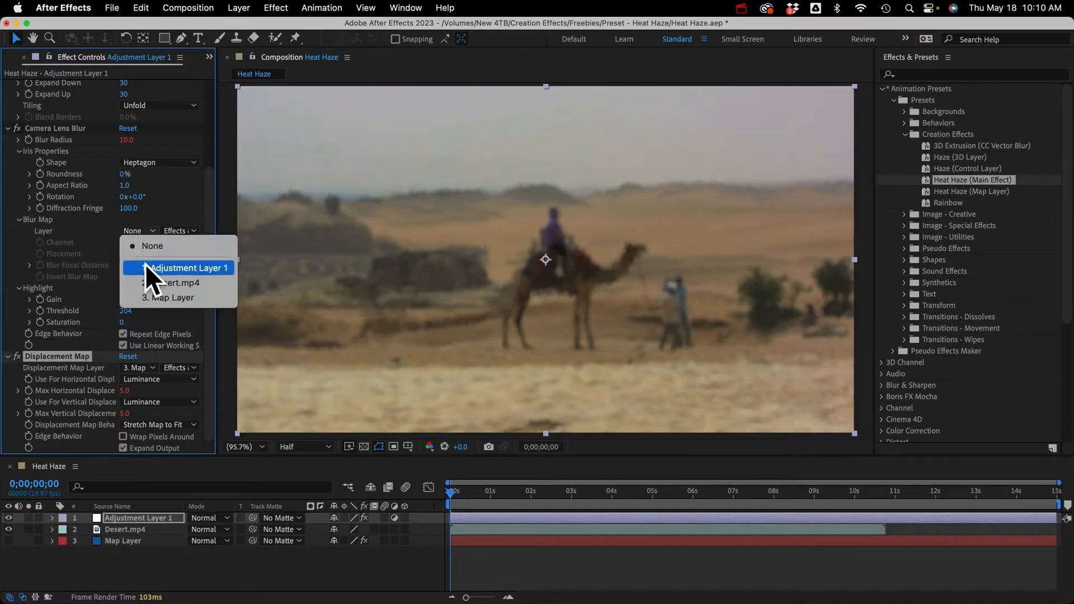
click(170, 299)
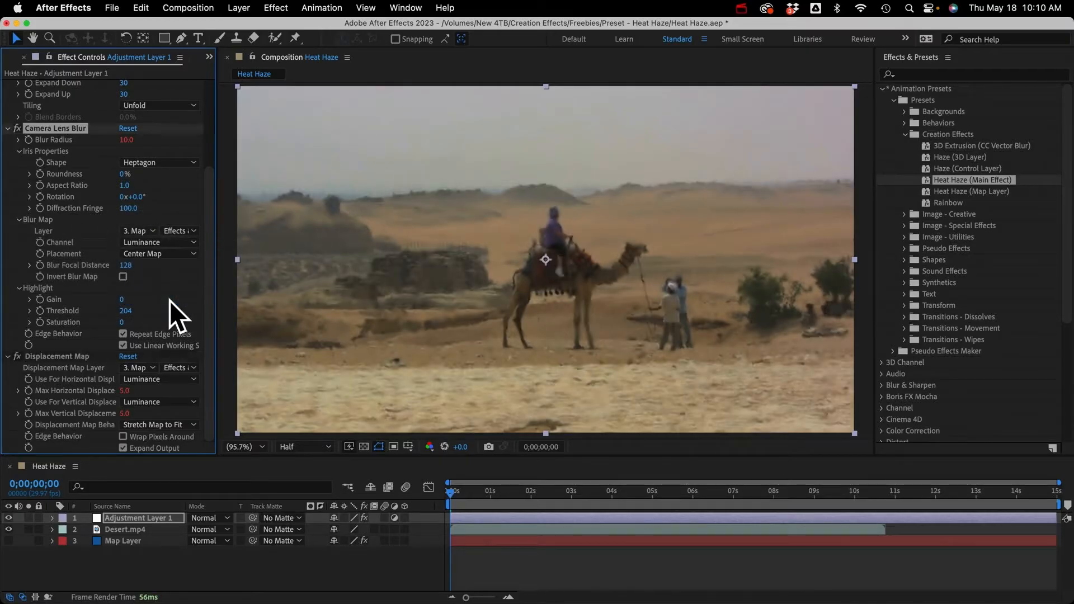
Collapse all effects on Adjustment Layer 1 and expand only Heat Haze Controls
click(49, 361)
super+click(7, 356)
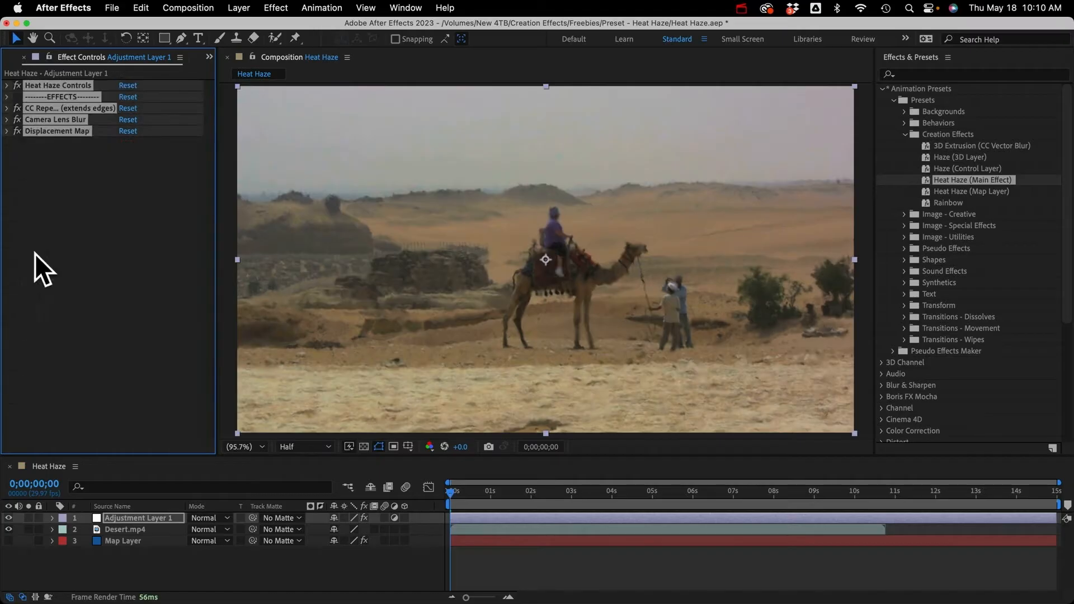
click(38, 208)
click(7, 85)
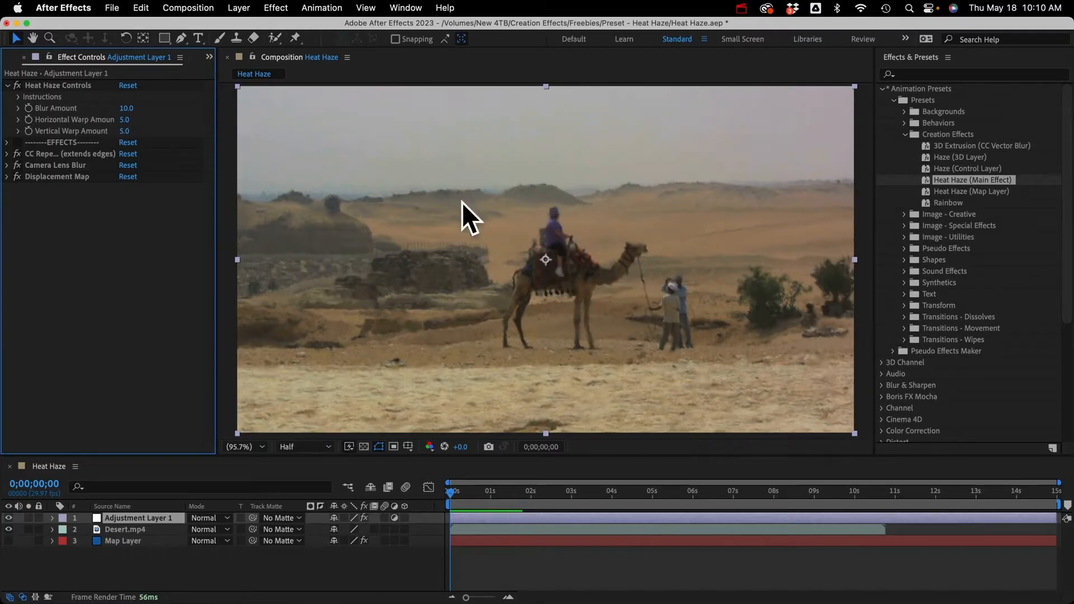
Play back the composition to examine the heat haze, and check the Heat Haze Controls instructions
key(space)
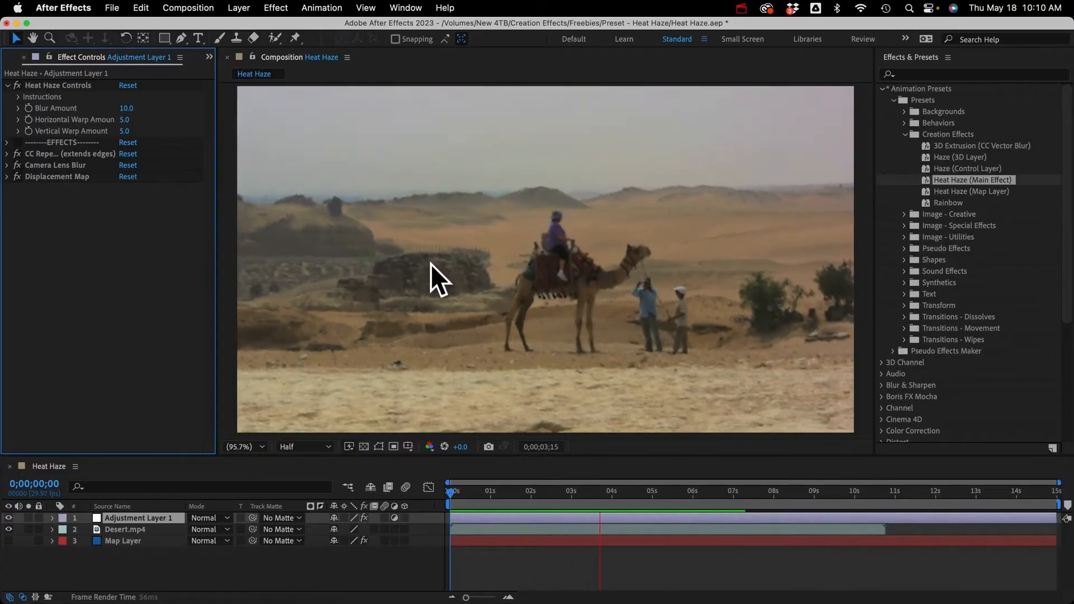
key(space)
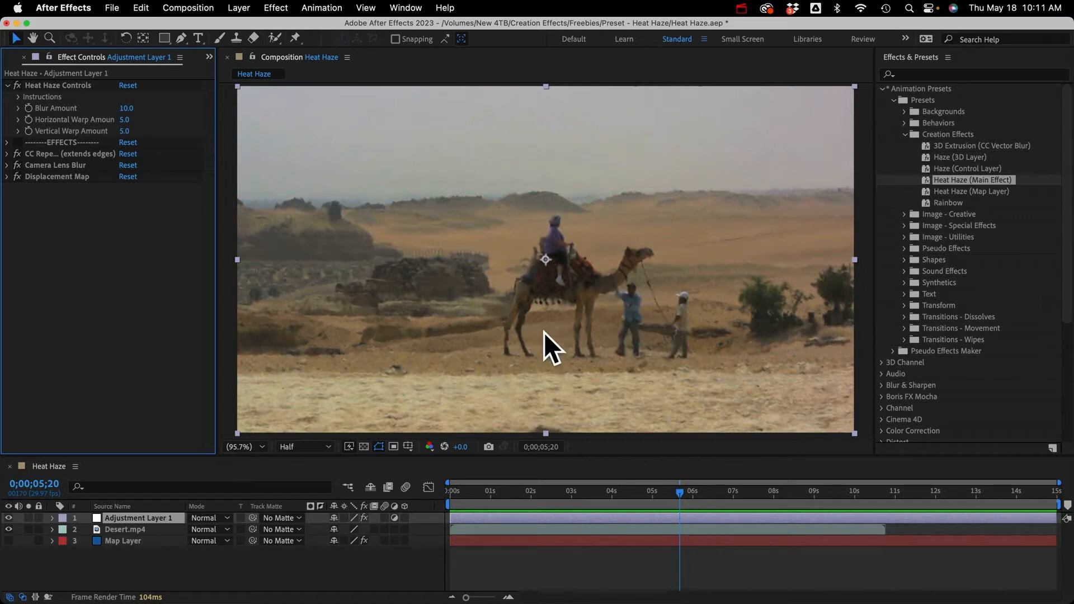
key(space)
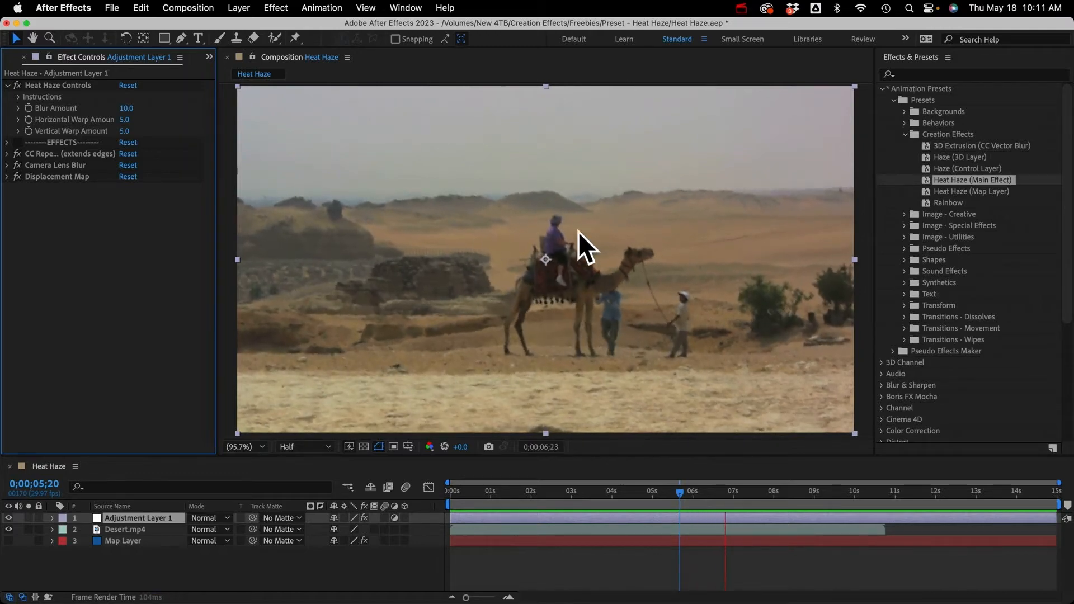
key(space)
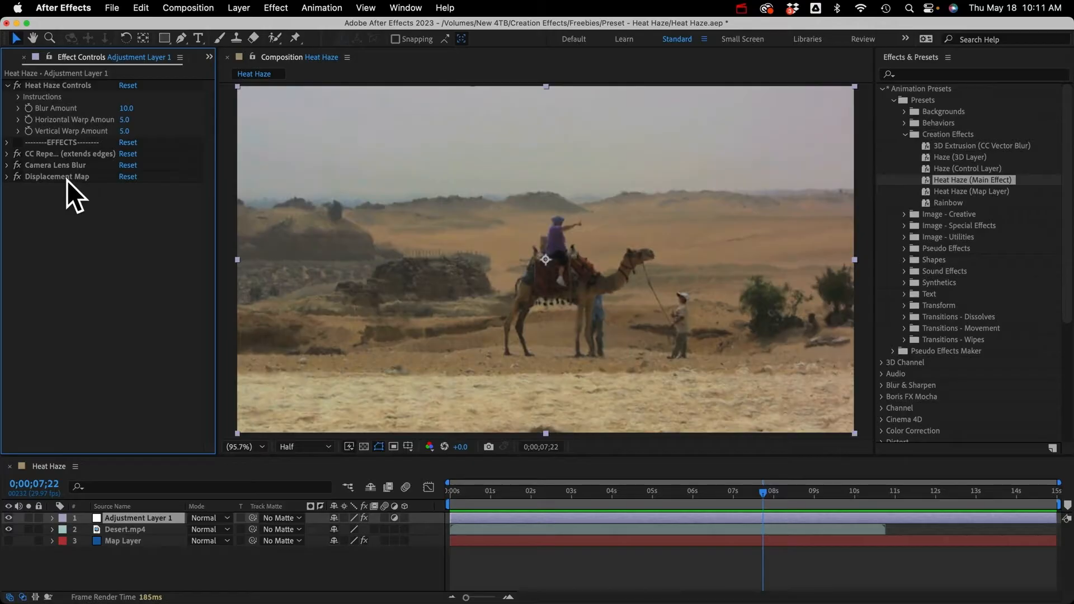
click(64, 165)
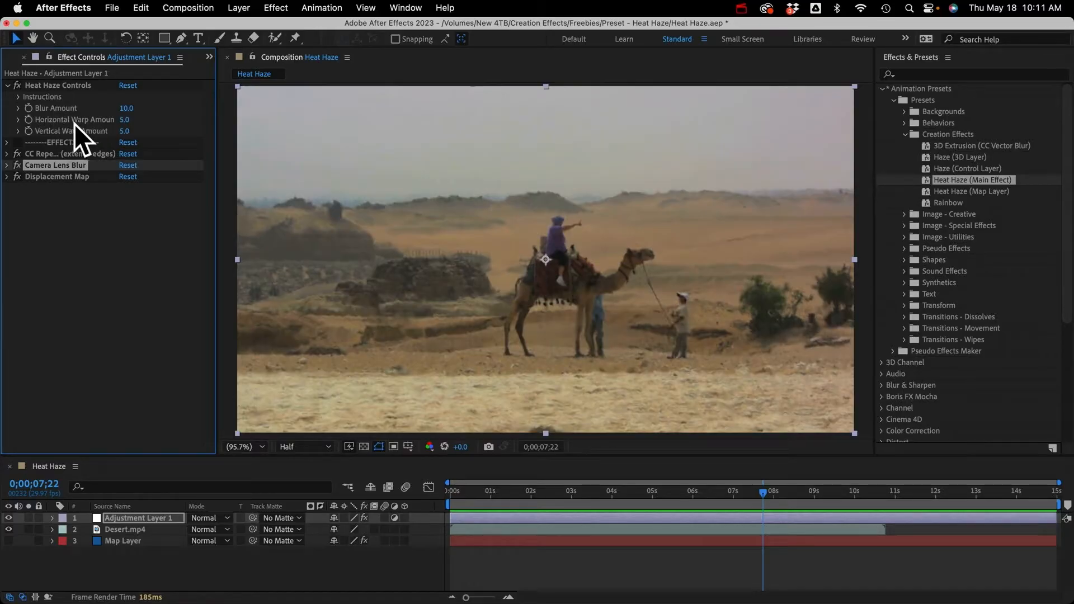
click(18, 97)
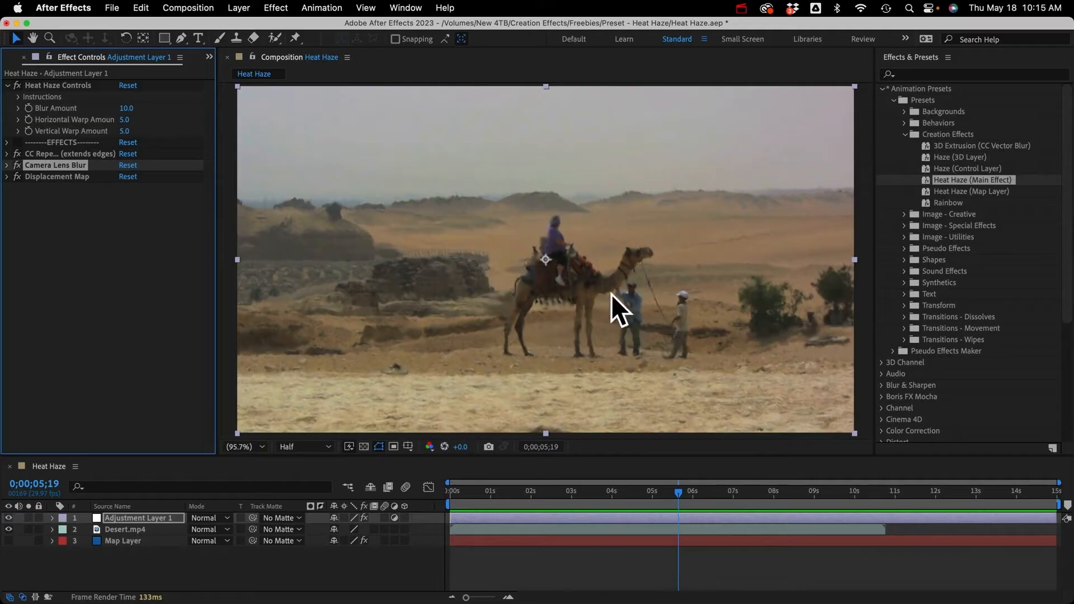
Turn on the Map Layer's visibility, solo it, and preview its animated noise pattern
click(111, 541)
click(8, 541)
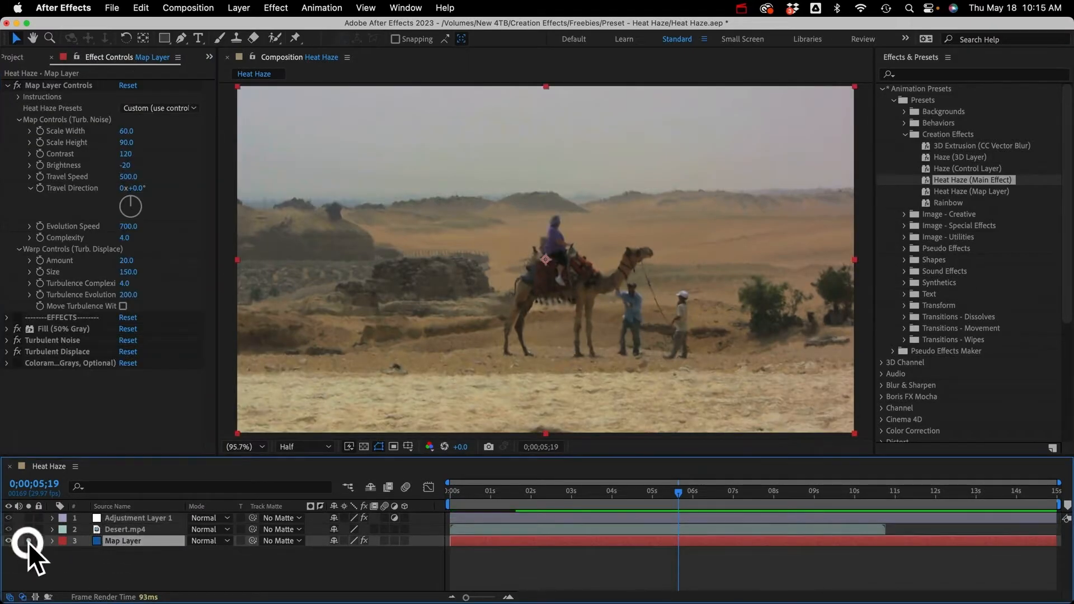
click(28, 541)
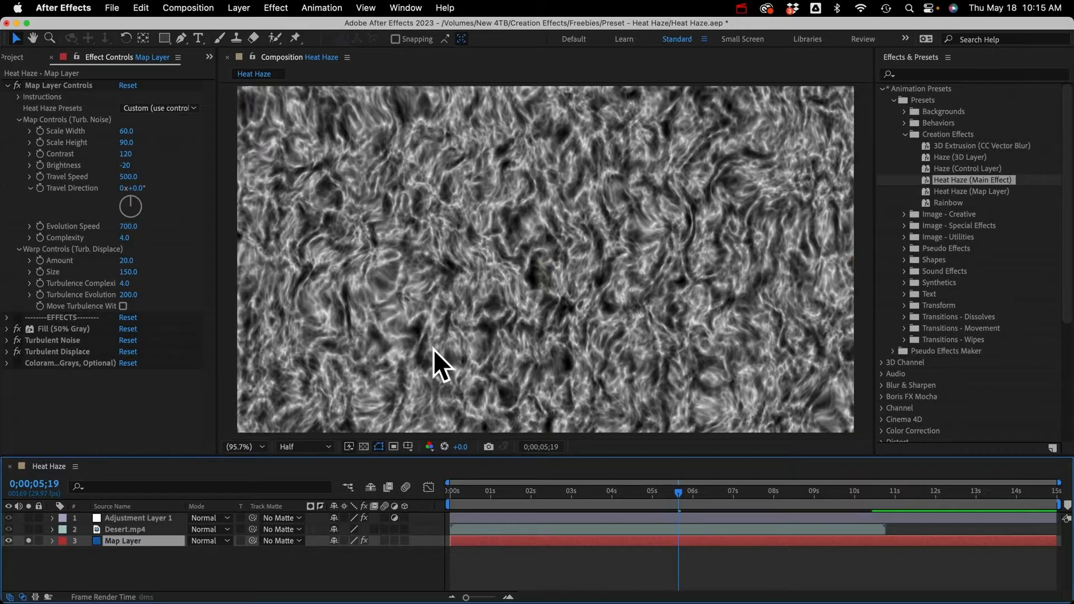
key(space)
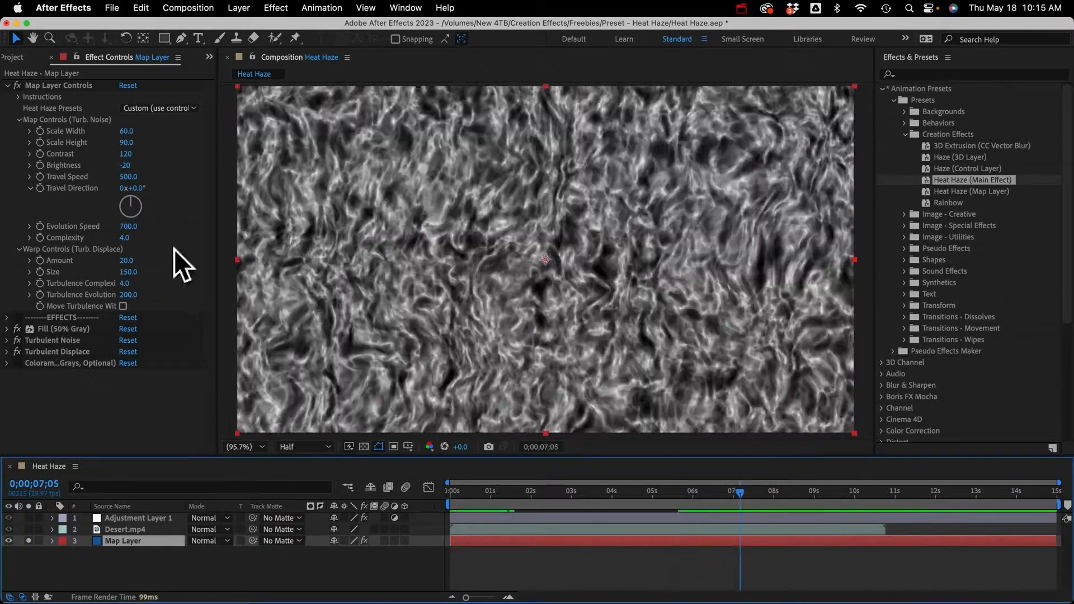
Set Heat Haze Presets in Map Layer Controls to Slow & Smooth and preview the soloed map
click(139, 106)
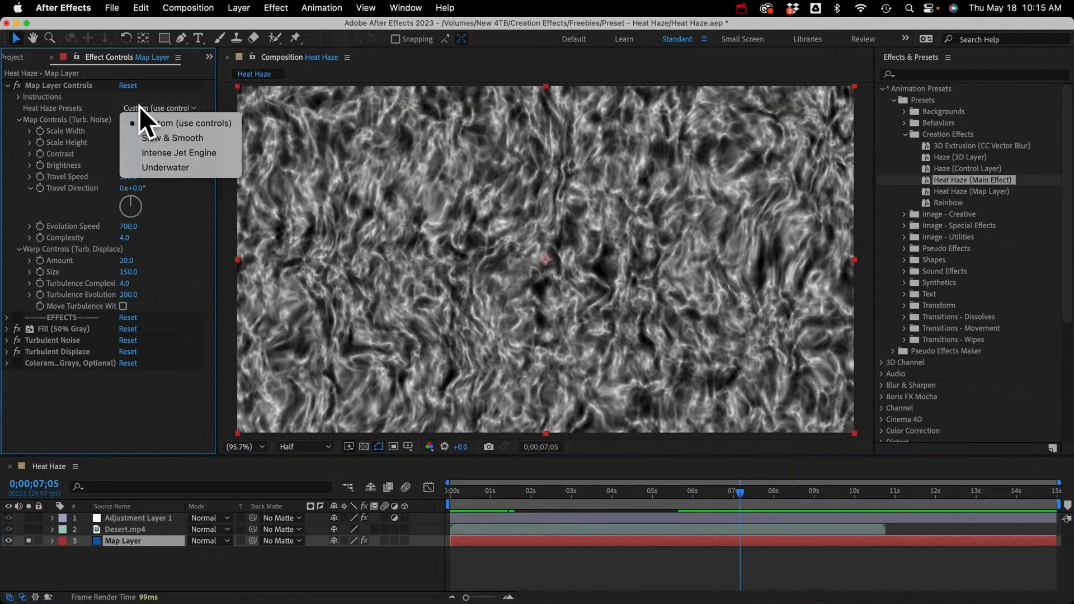
click(153, 137)
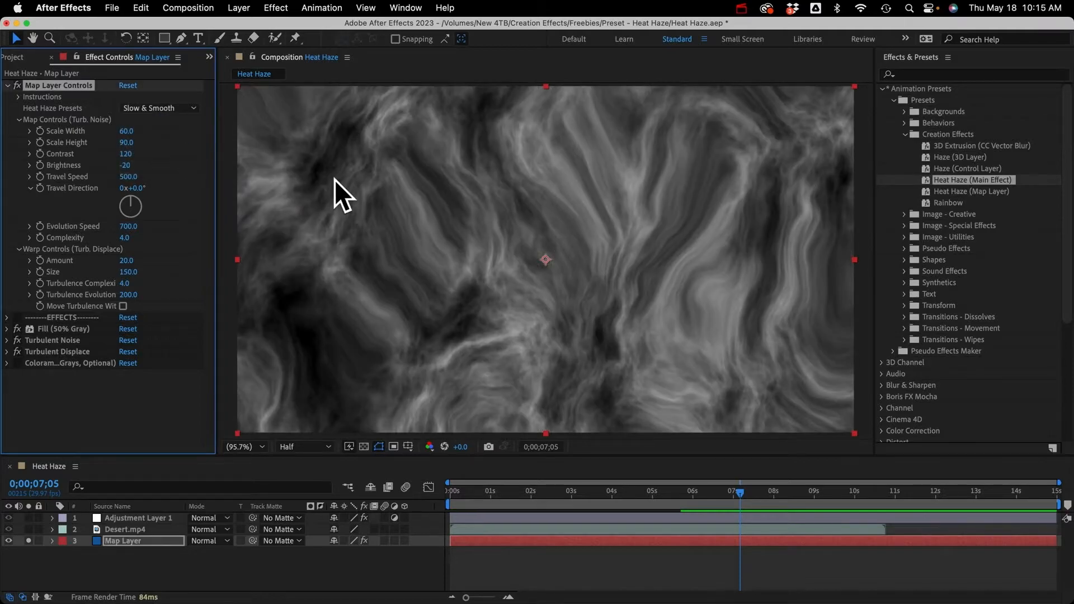
key(space)
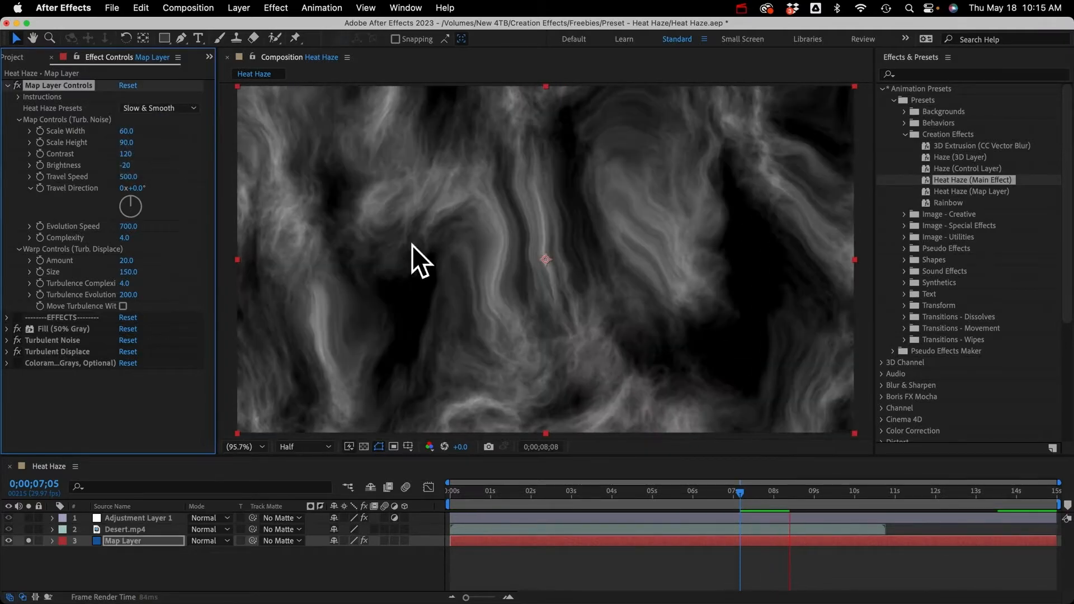
Unsolo the Map Layer and play back the full composition to review the haze on the footage
click(29, 540)
key(space)
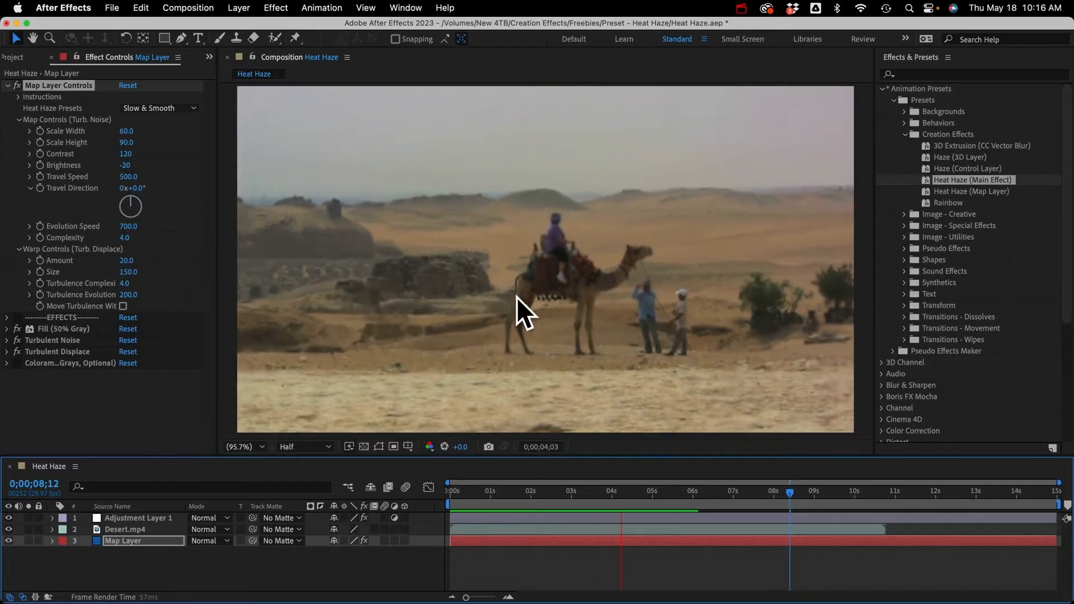
key(space)
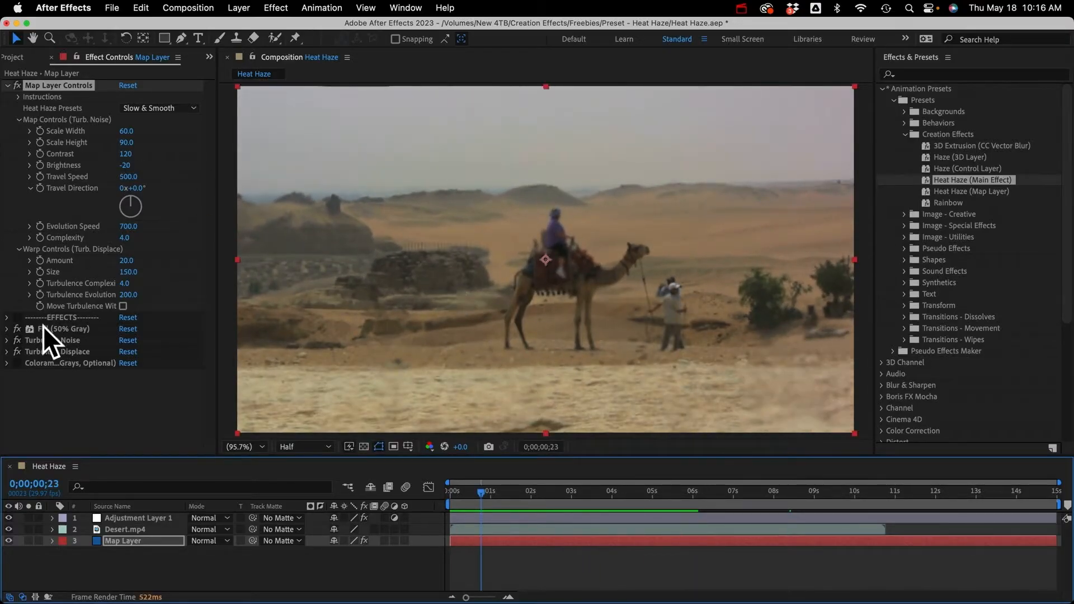
Disable the Displacement Map effect on Adjustment Layer 1 and preview the footage with only the lens blur
click(128, 518)
click(17, 177)
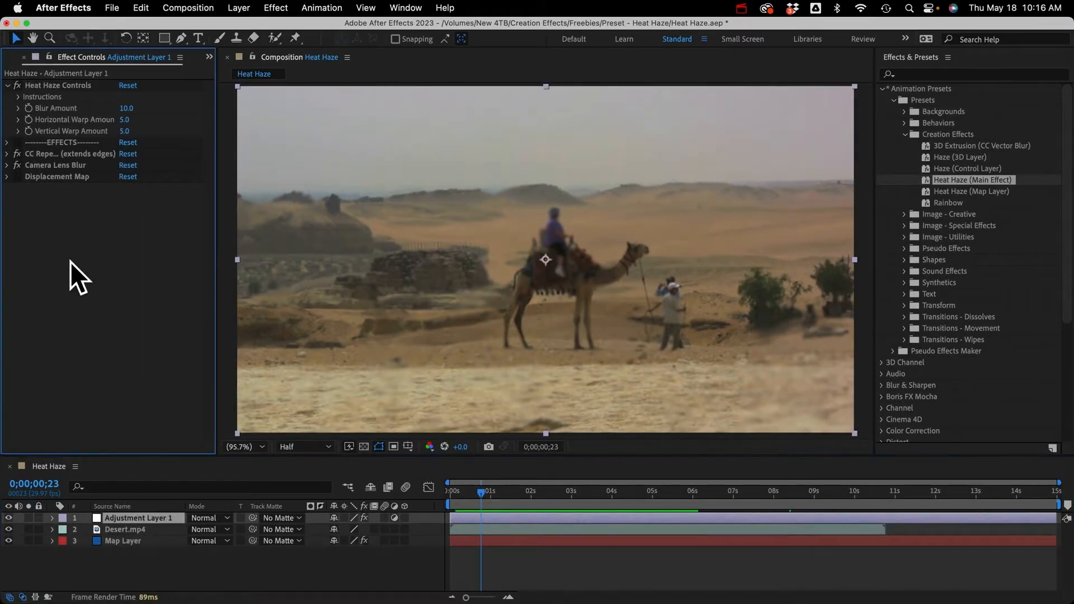
key(space)
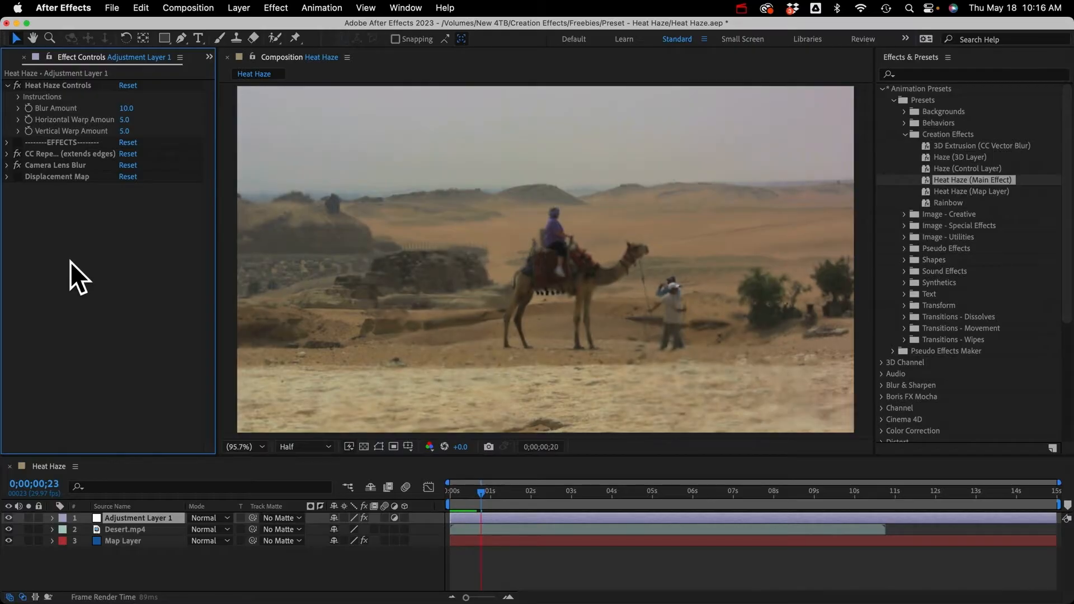
Preview Adjustment Layer 1 with Displacement Map enabled and Camera Lens Blur disabled, and re-enable the lens blur
click(18, 165)
click(17, 177)
key(space)
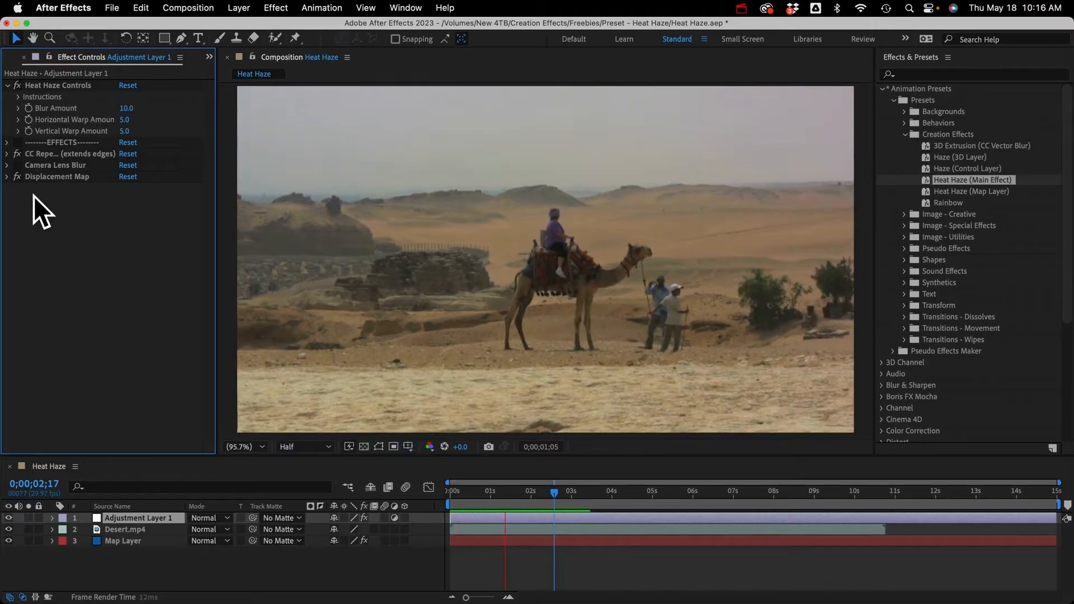
key(space)
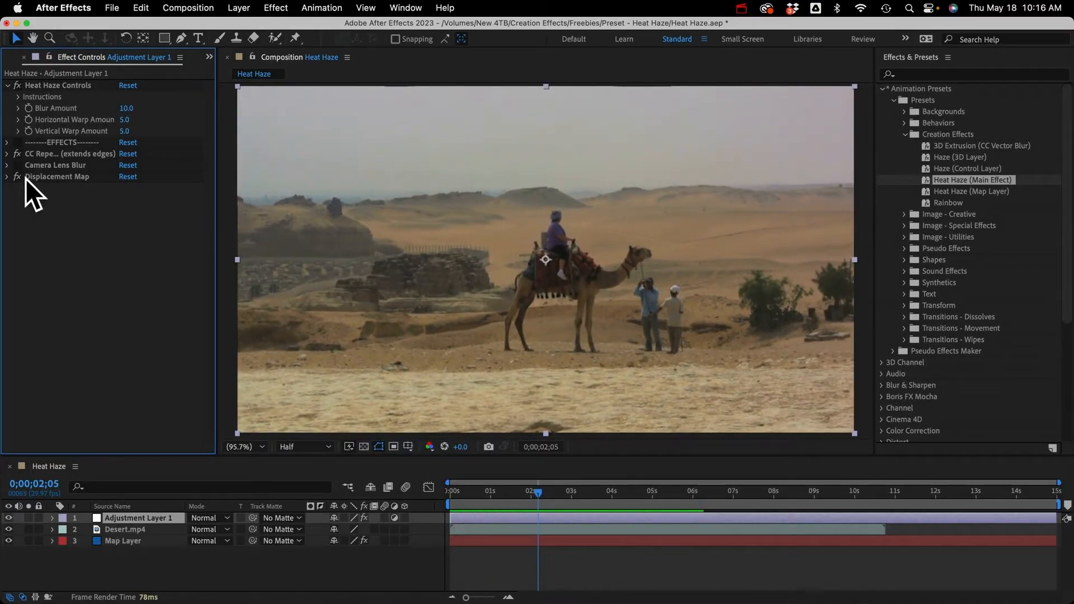
click(17, 165)
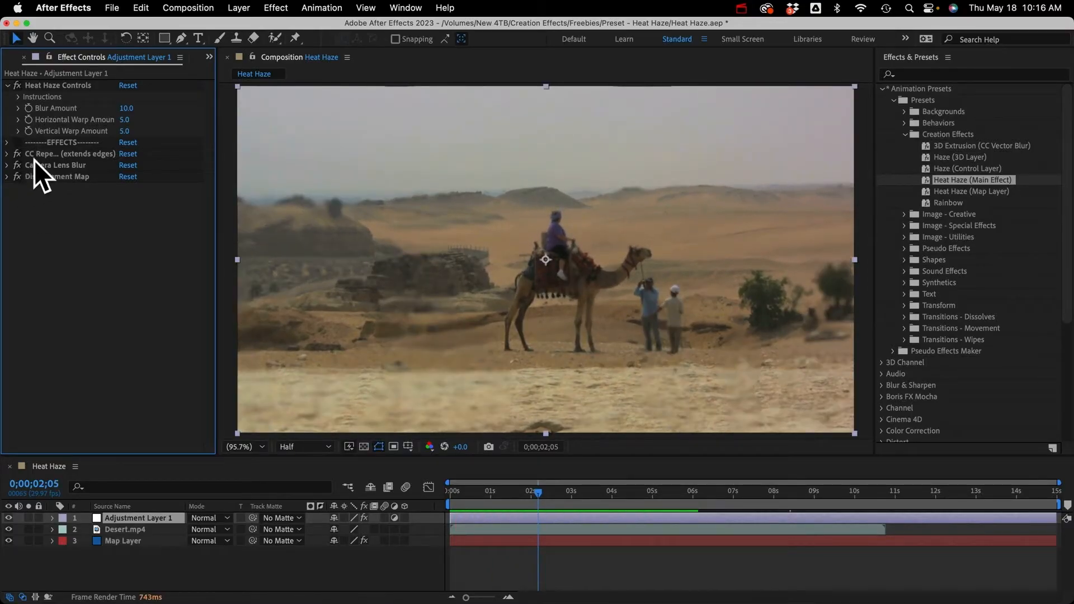
Try a Blur Amount of 38.7 in Heat Haze Controls and undo the change
drag(126, 112, 319, 110)
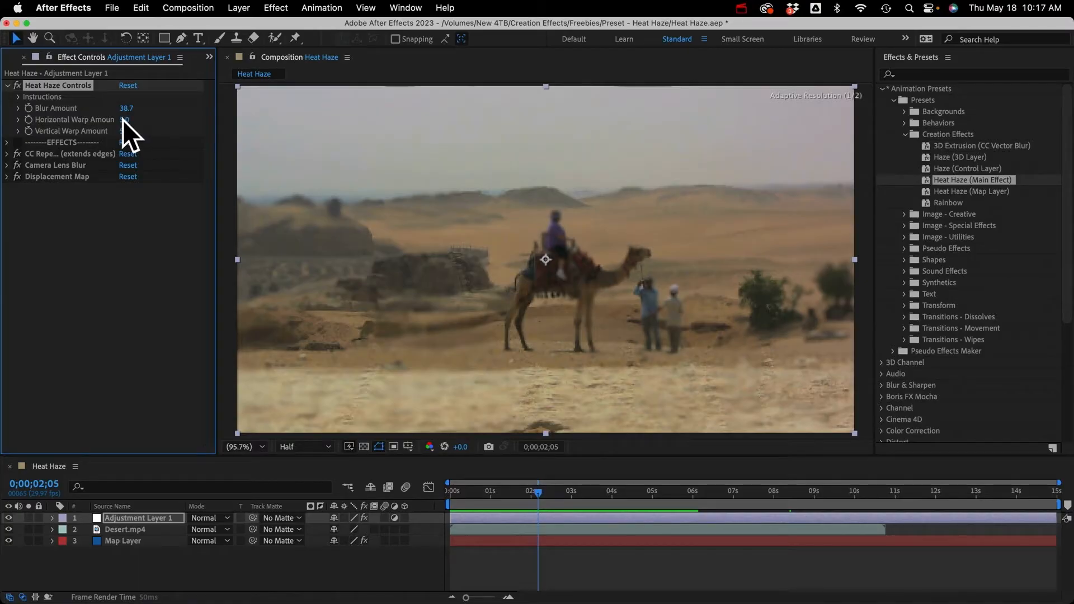
key(super+z)
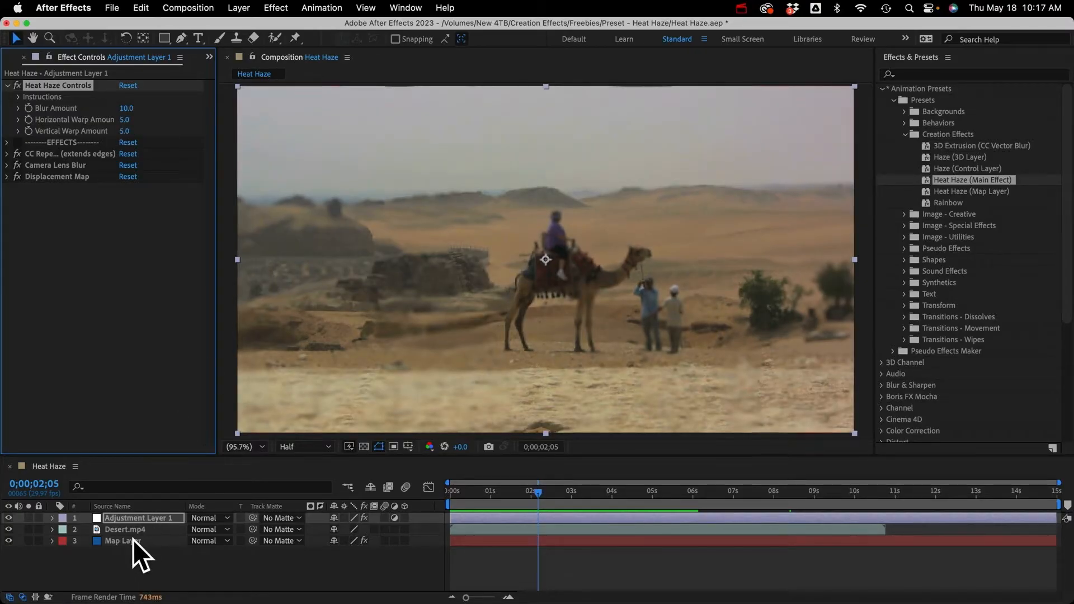
Solo the Map Layer and preview its noise with the Turbulent Displace effect disabled
click(130, 542)
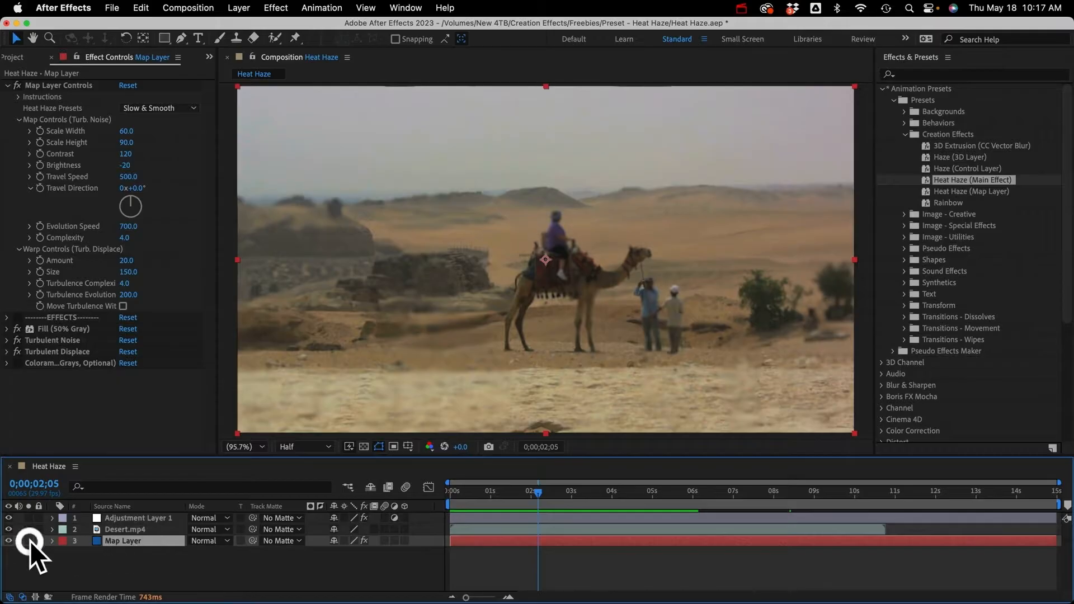
click(29, 541)
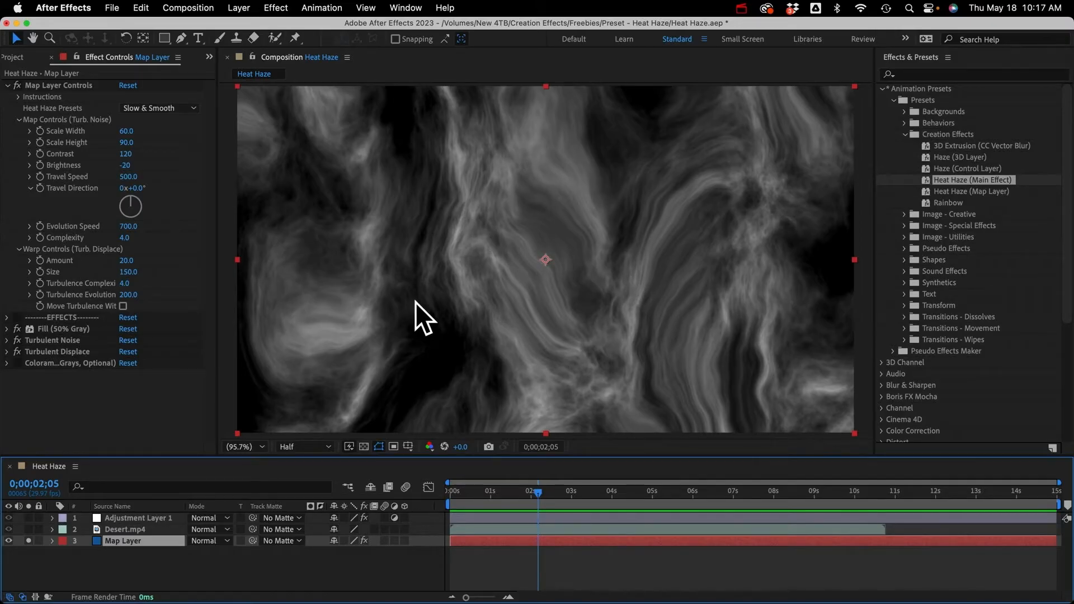
click(43, 342)
click(41, 351)
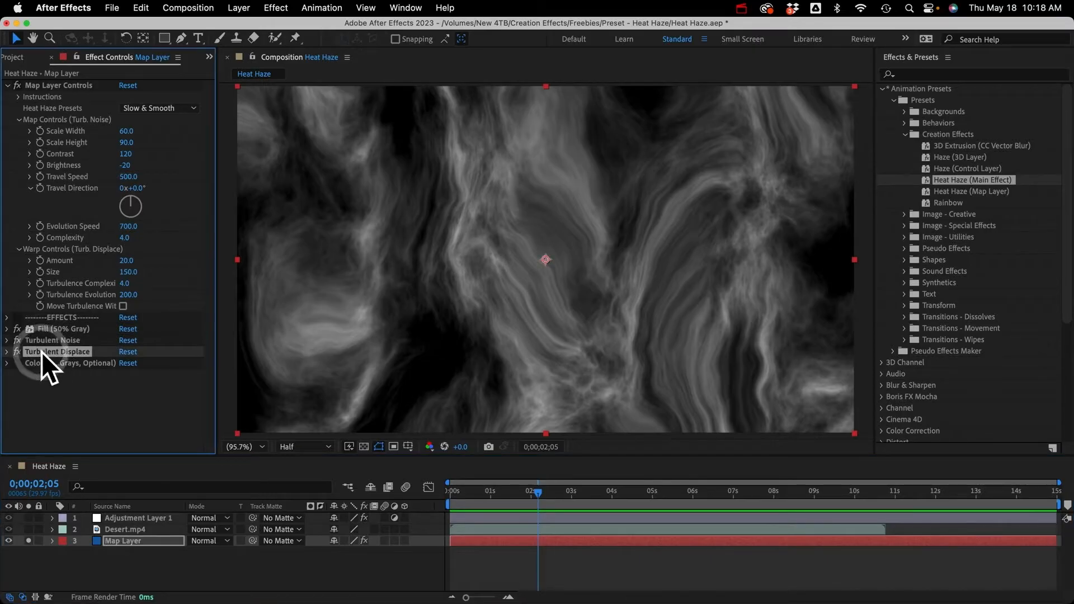
click(17, 352)
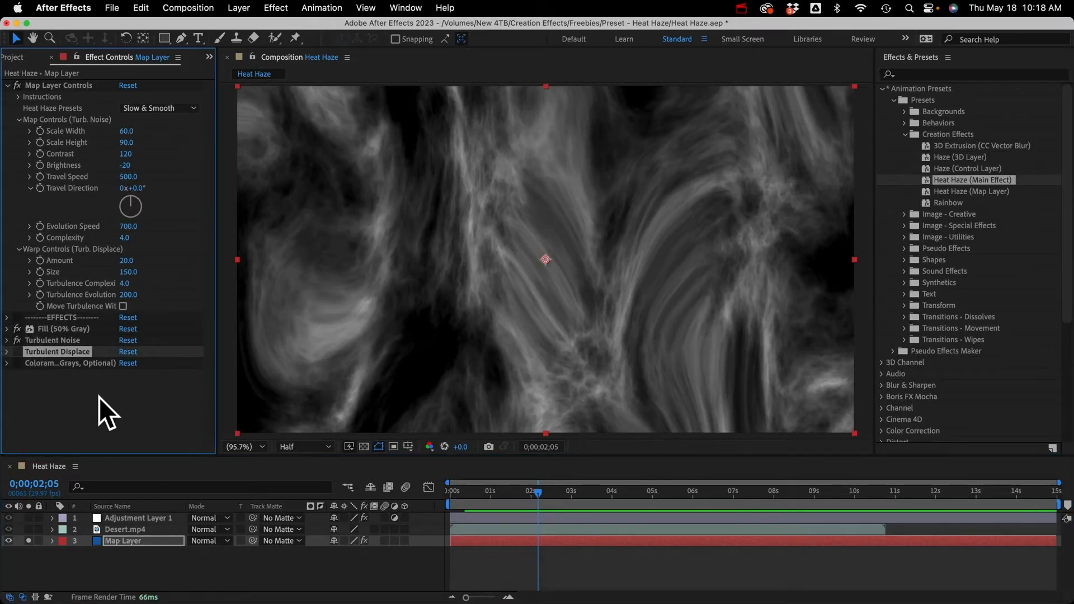
key(space)
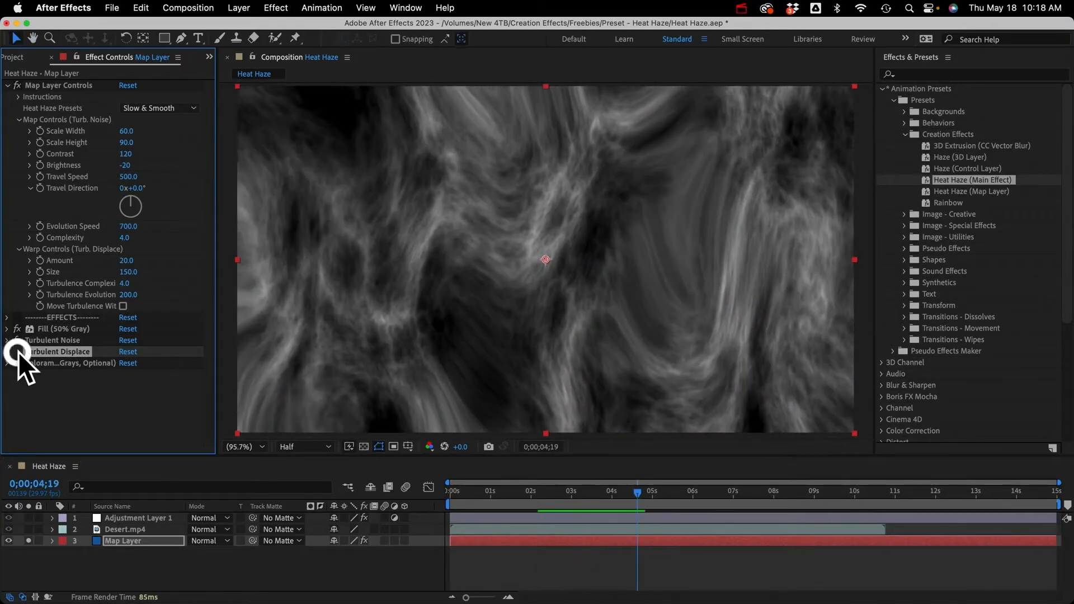
Re-enable Turbulent Displace on the Map Layer and look through its displacement and Evolution settings
click(16, 351)
click(6, 352)
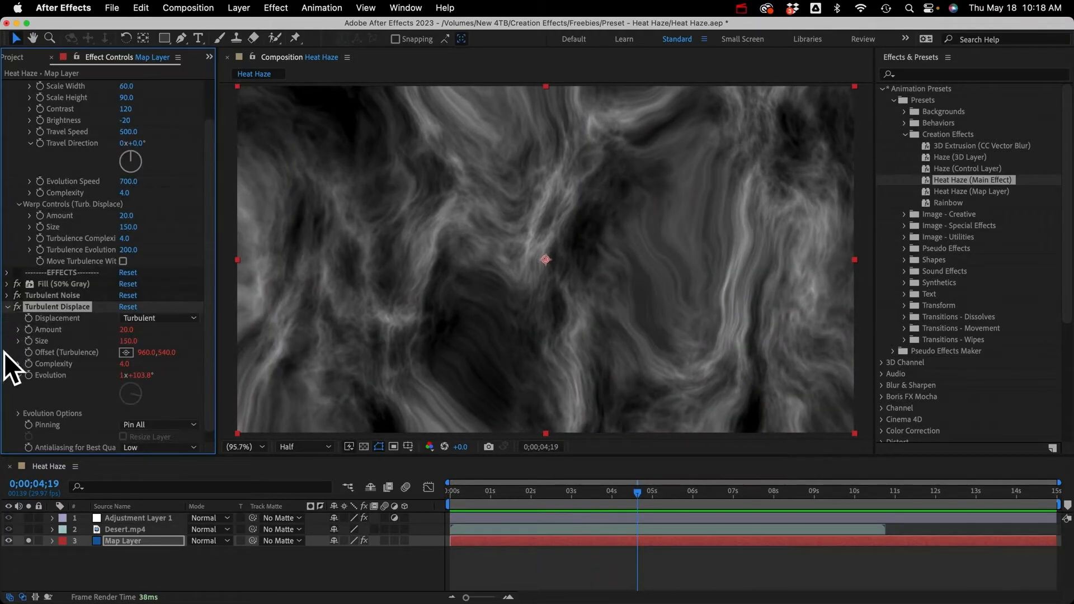
drag(145, 375, 772, 342)
click(8, 306)
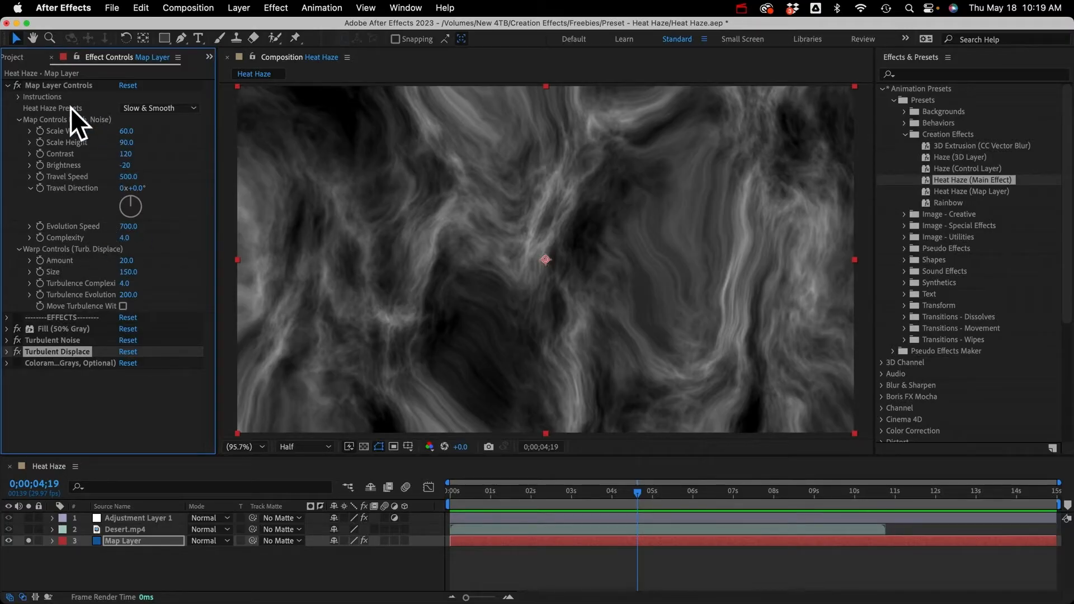
Set Heat Haze Presets to Custom (use controls) and try adjusting the Turb. Noise map controls, undoing each adjustment
click(136, 108)
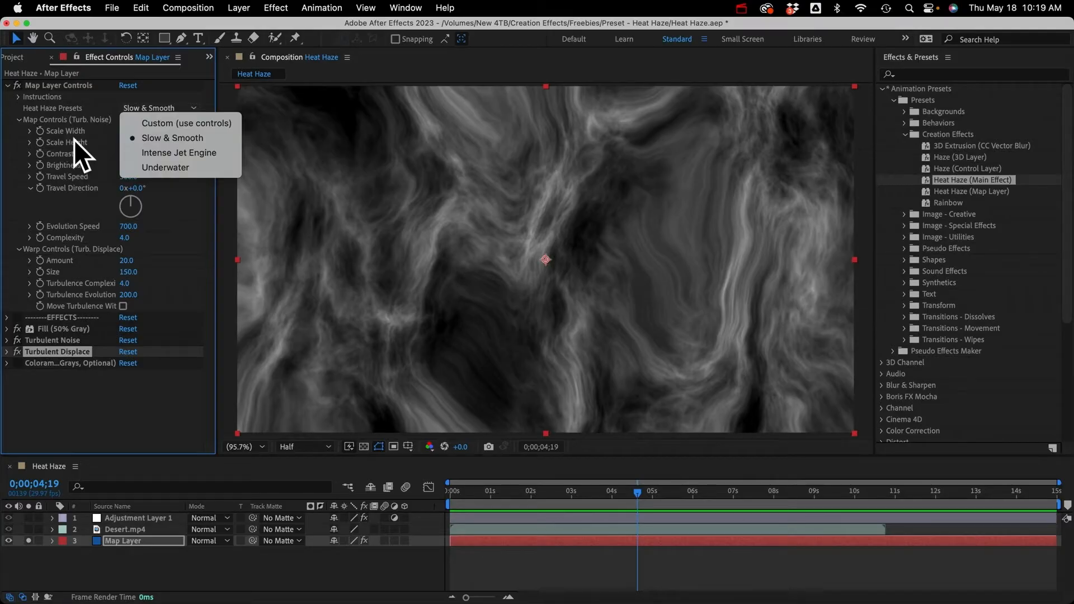
click(160, 122)
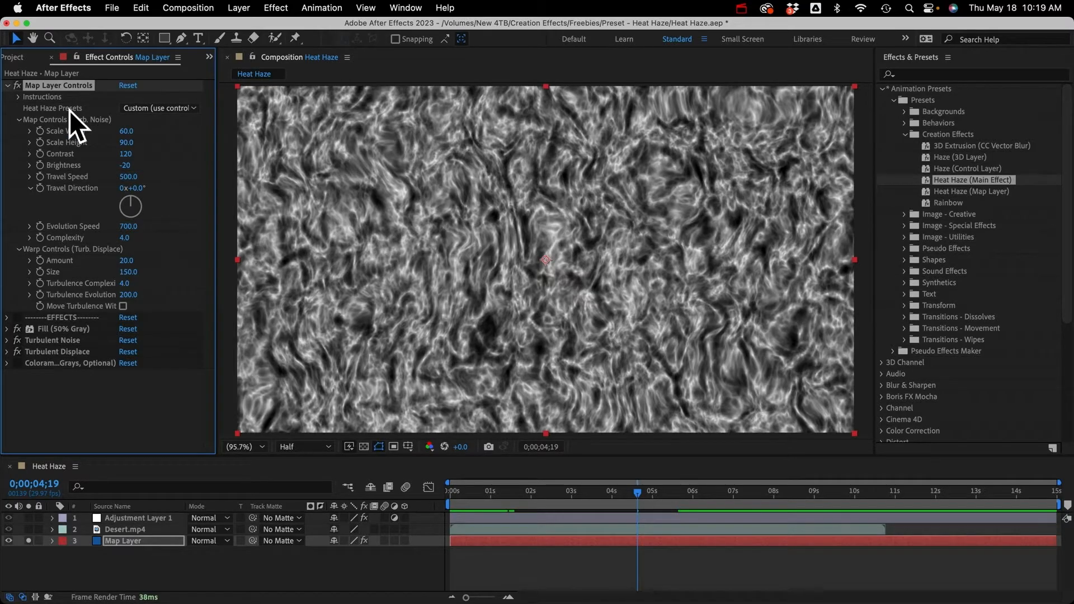
drag(126, 134, 218, 149)
key(super+z)
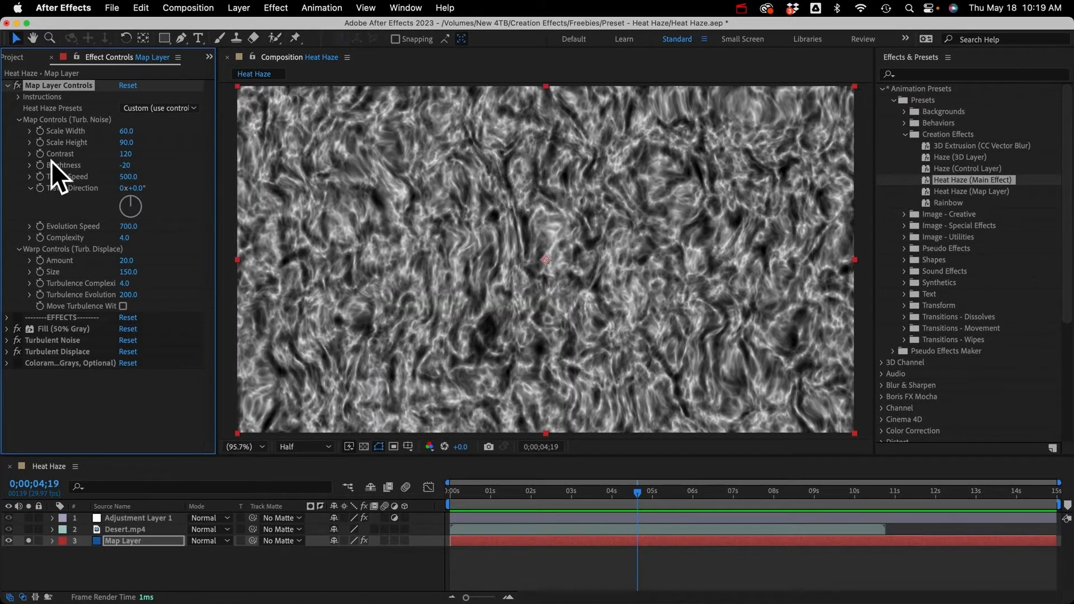
drag(152, 173, 263, 173)
key(super+z)
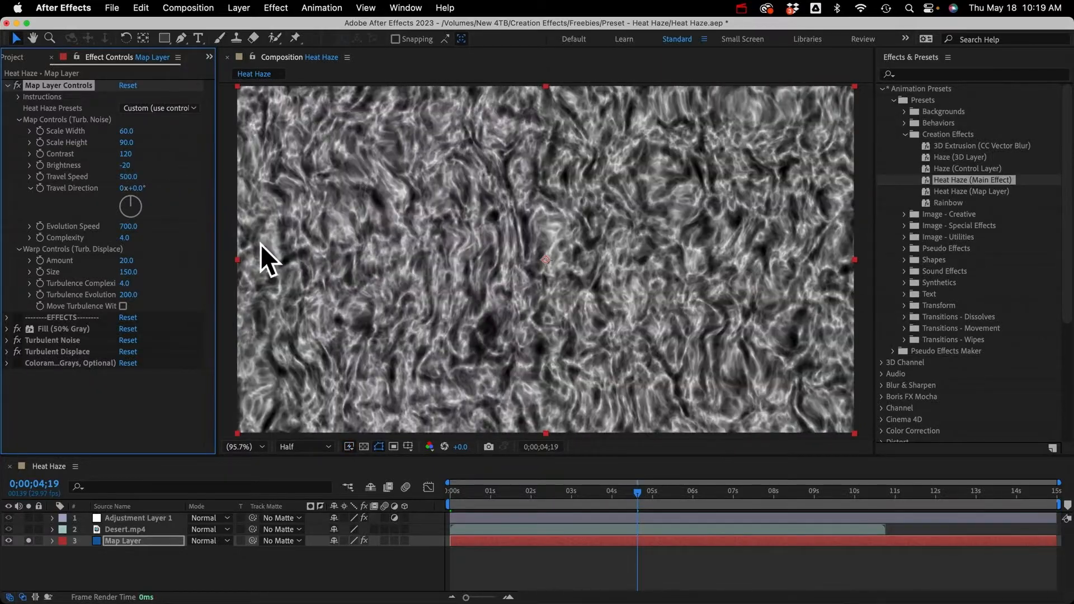
Set the map's Travel Direction to 88°, and test Travel Speed 812 and Evolution Speed 955, undoing both speed changes
drag(136, 189, 216, 205)
drag(128, 176, 355, 196)
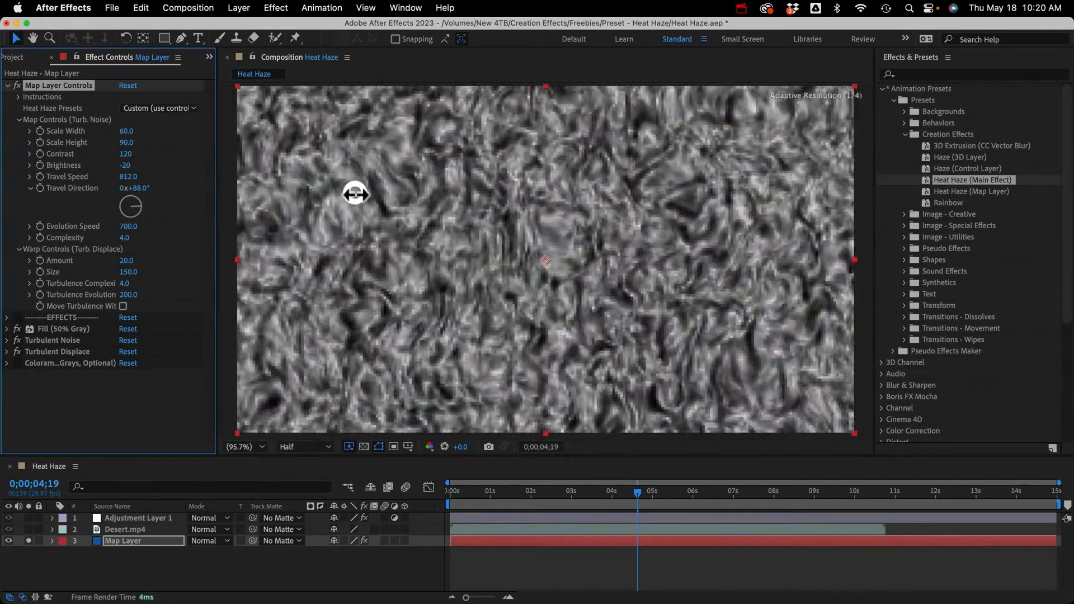
key(super+z)
drag(130, 230, 309, 236)
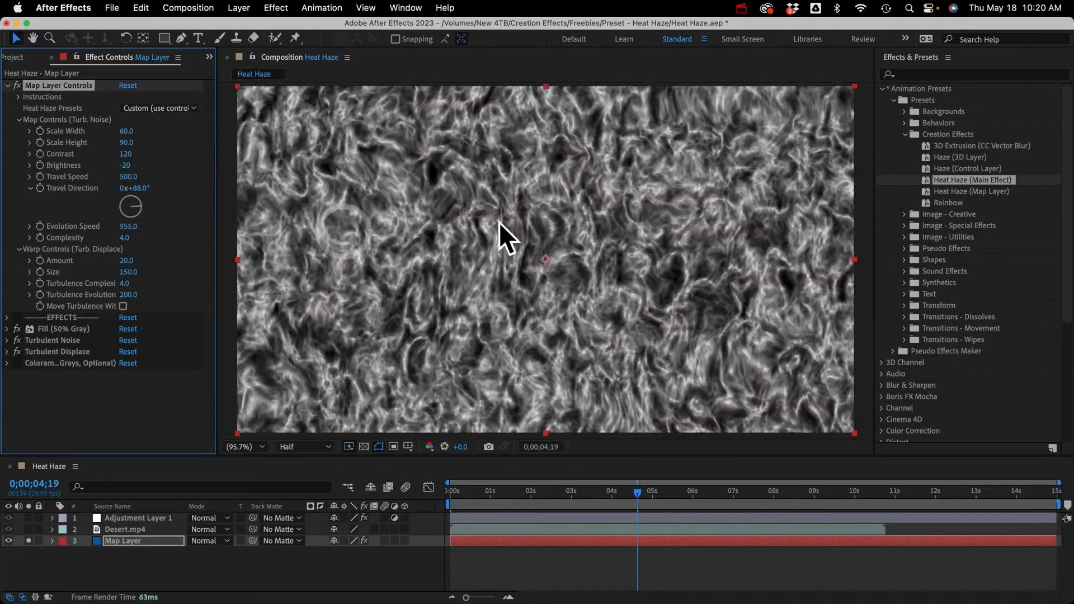
key(super+z)
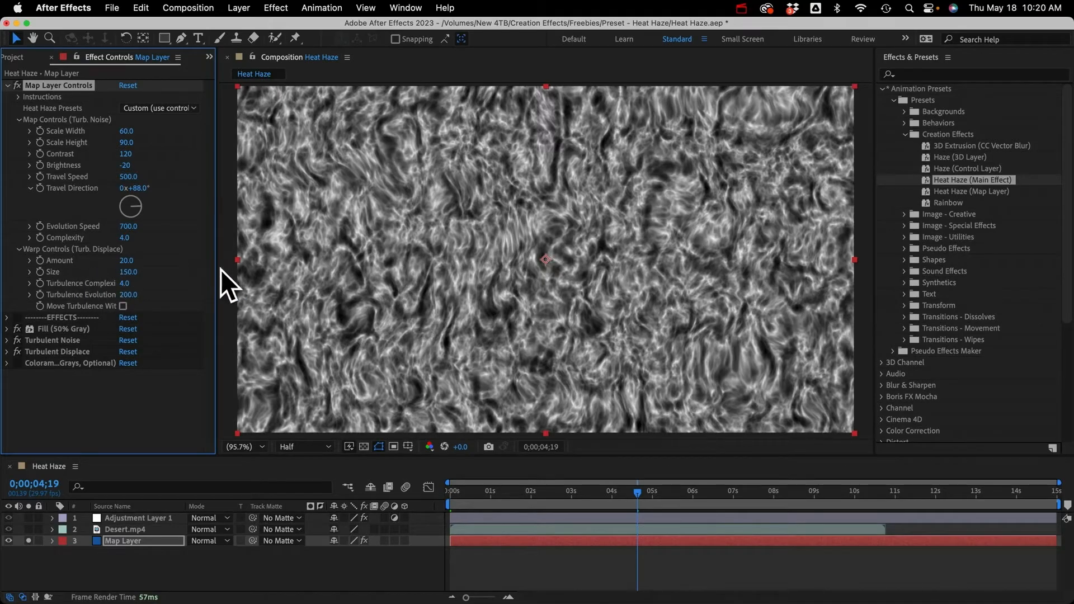
Widen the effect settings area and try the Turbulent Smooth and Rocky fractal types on the Map Layer's Turbulent Noise
drag(217, 271, 284, 273)
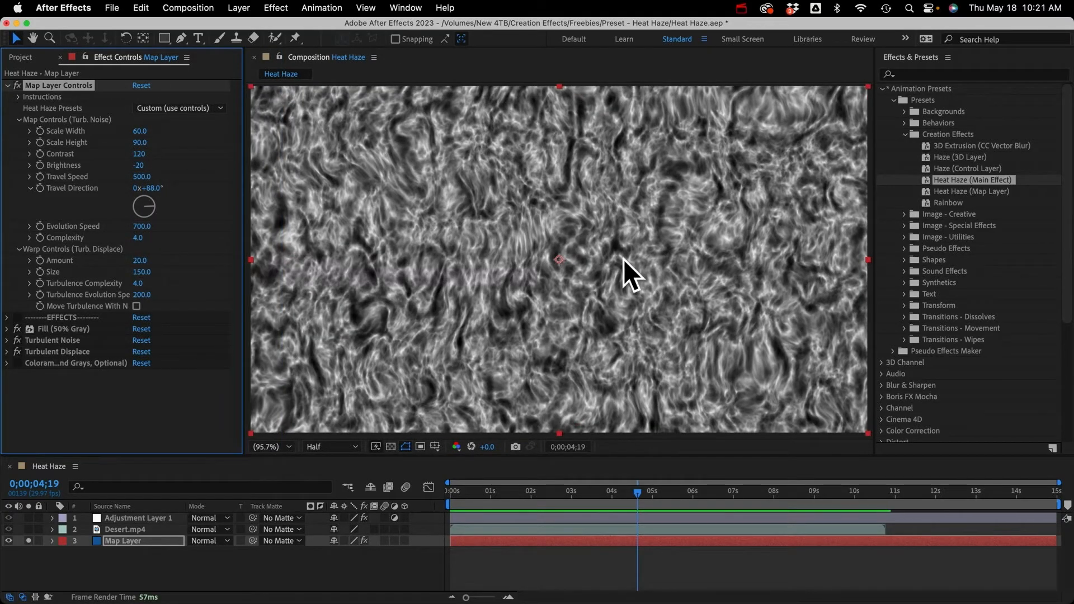
click(35, 343)
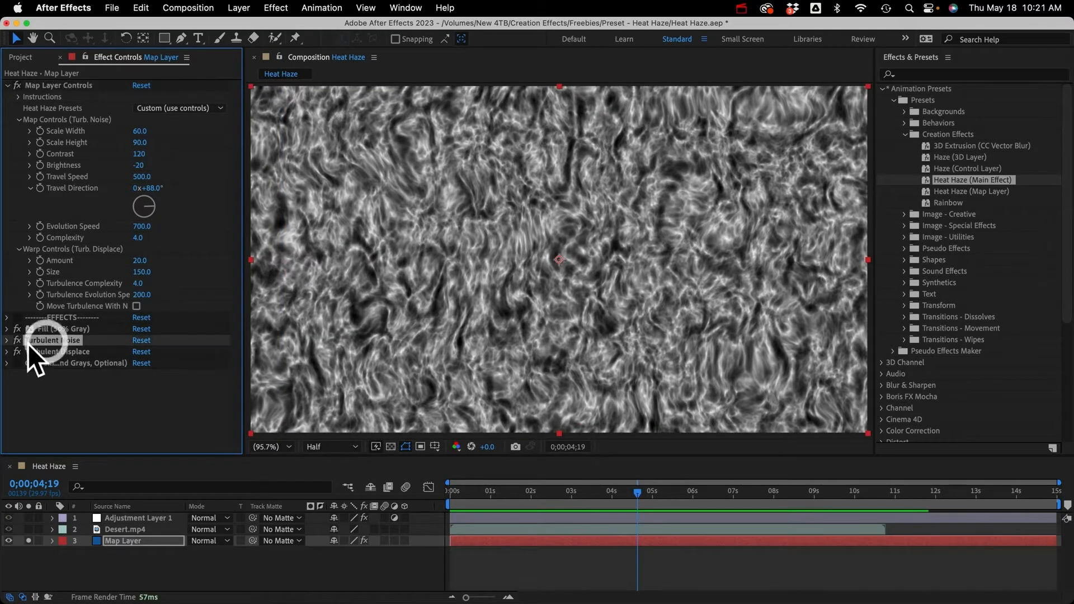
click(6, 340)
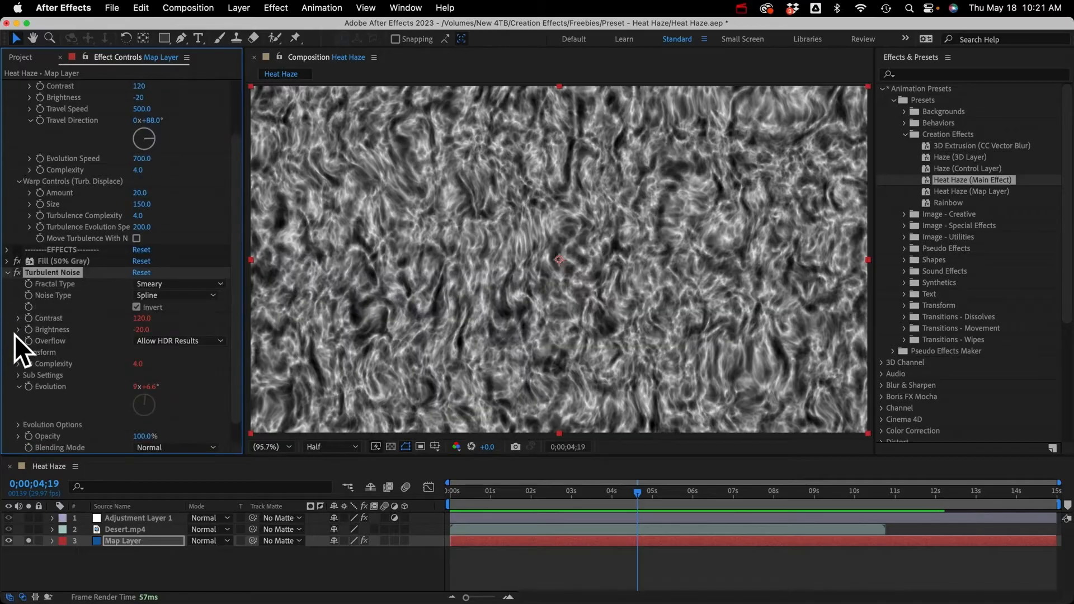
click(150, 284)
click(199, 321)
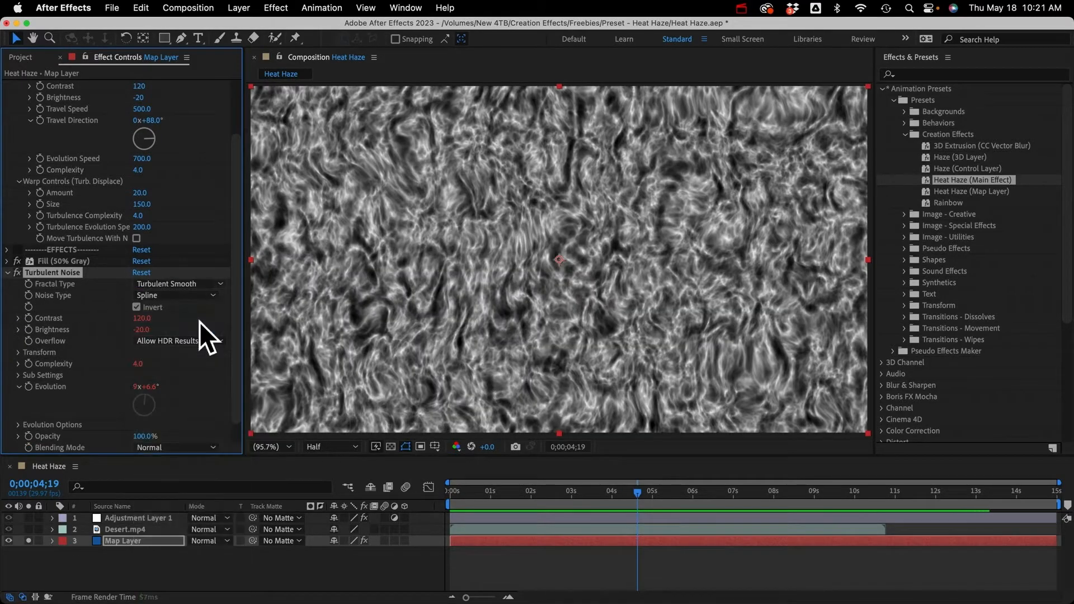
click(172, 284)
click(186, 470)
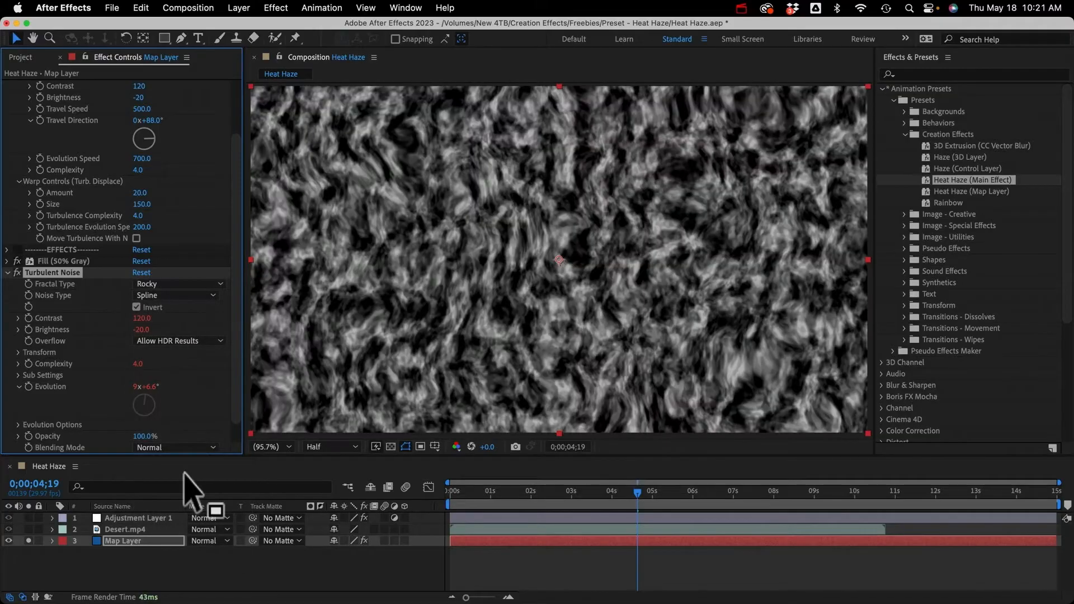
scroll(101, 285, up, 3)
scroll(101, 286, up, 2)
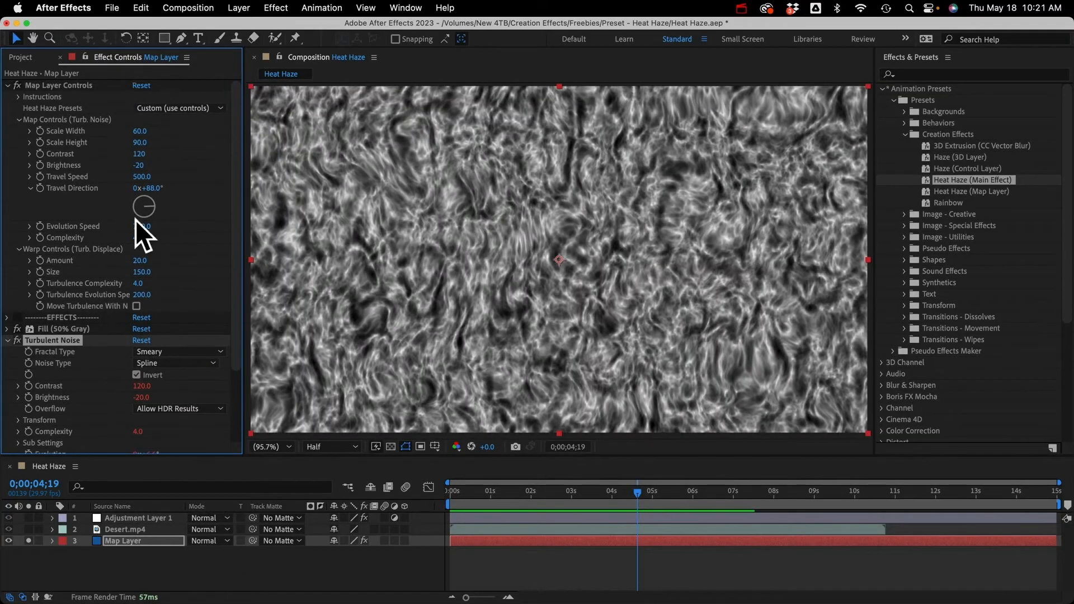
Set Heat Haze Presets to Slow & Smooth and test whether a Scale Height of 139 affects the map
click(164, 107)
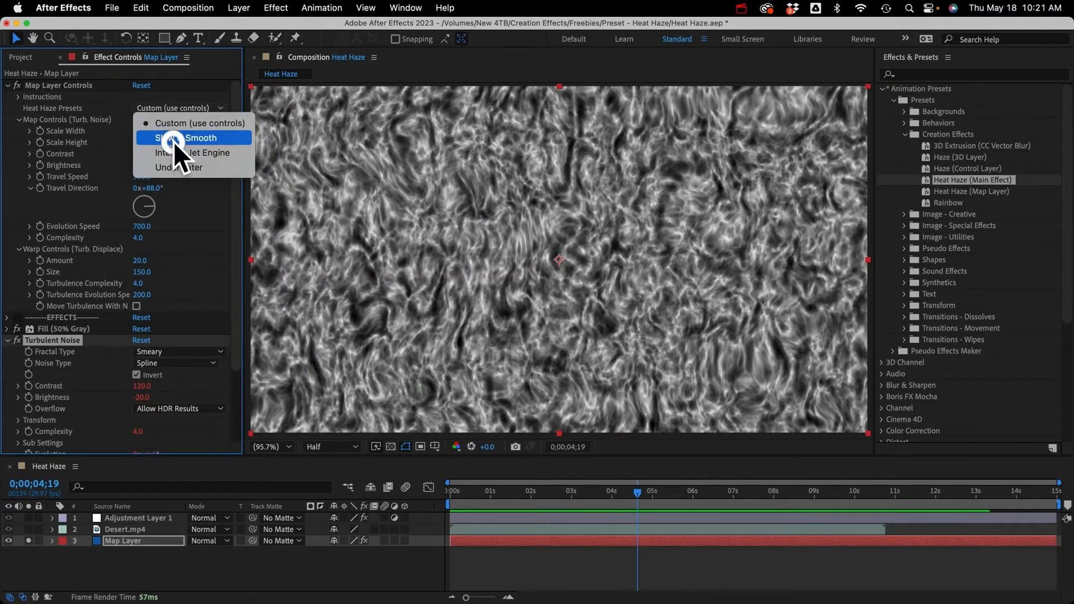
click(174, 138)
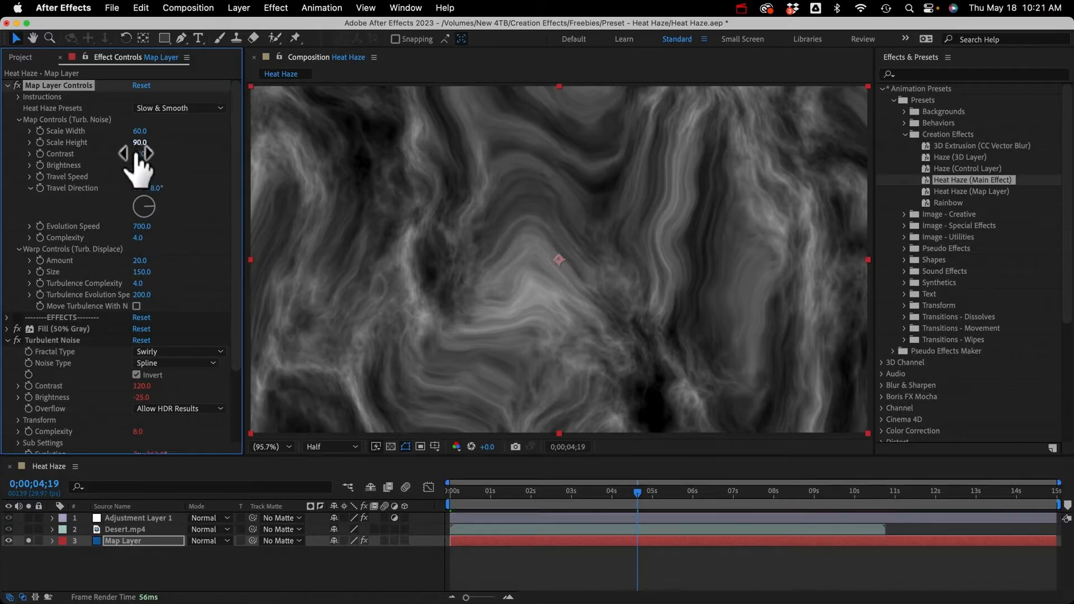
drag(141, 143, 171, 147)
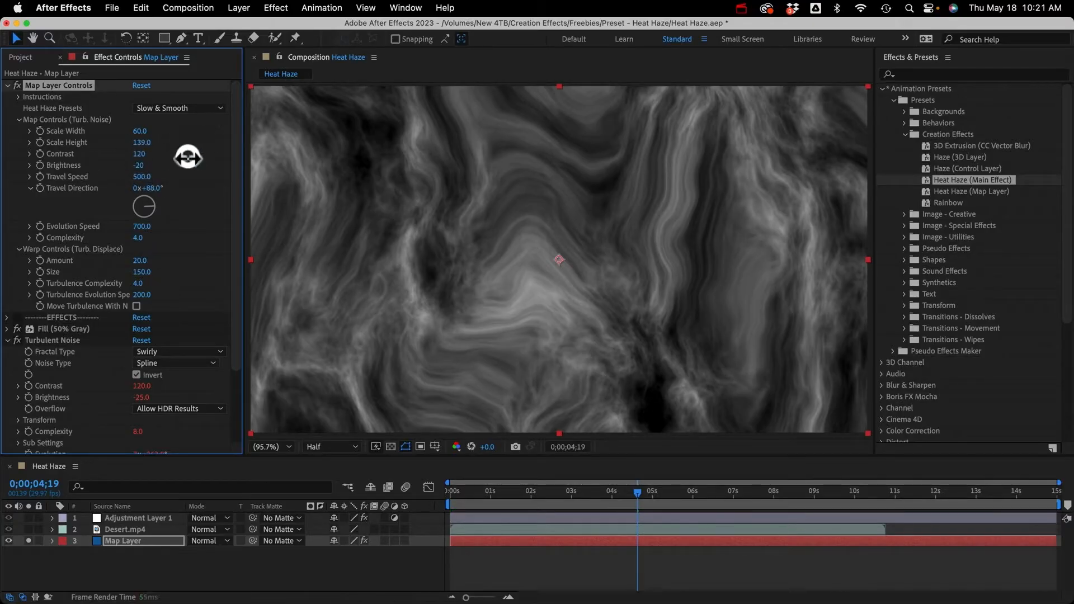
scroll(170, 265, down, 5)
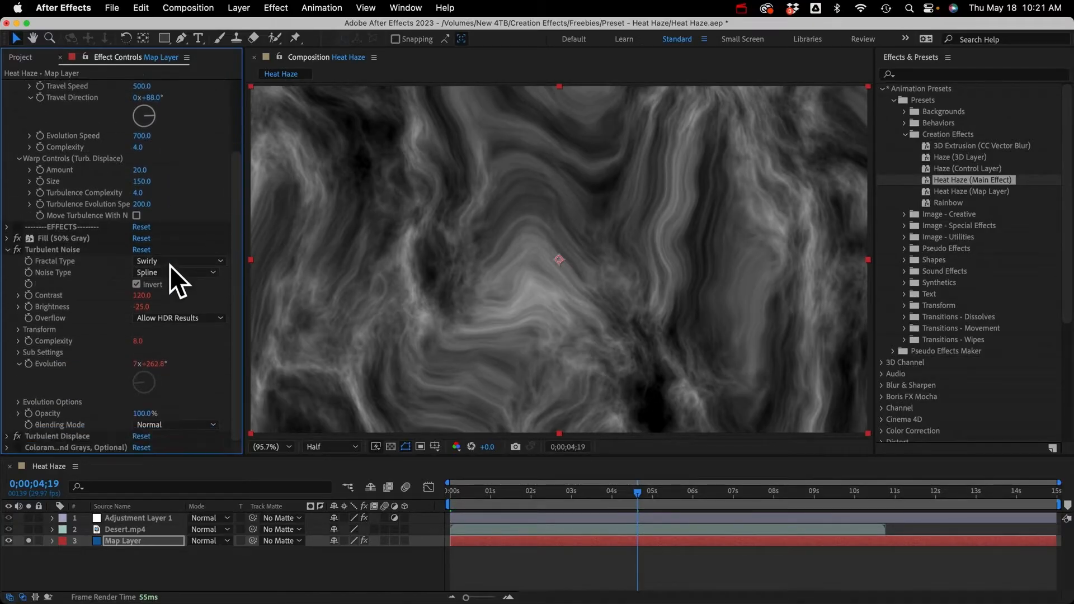
Reveal the Map Layer's Turbulent Noise properties in the timeline, disable the Contrast expression and try adjusting Contrast manually
click(166, 538)
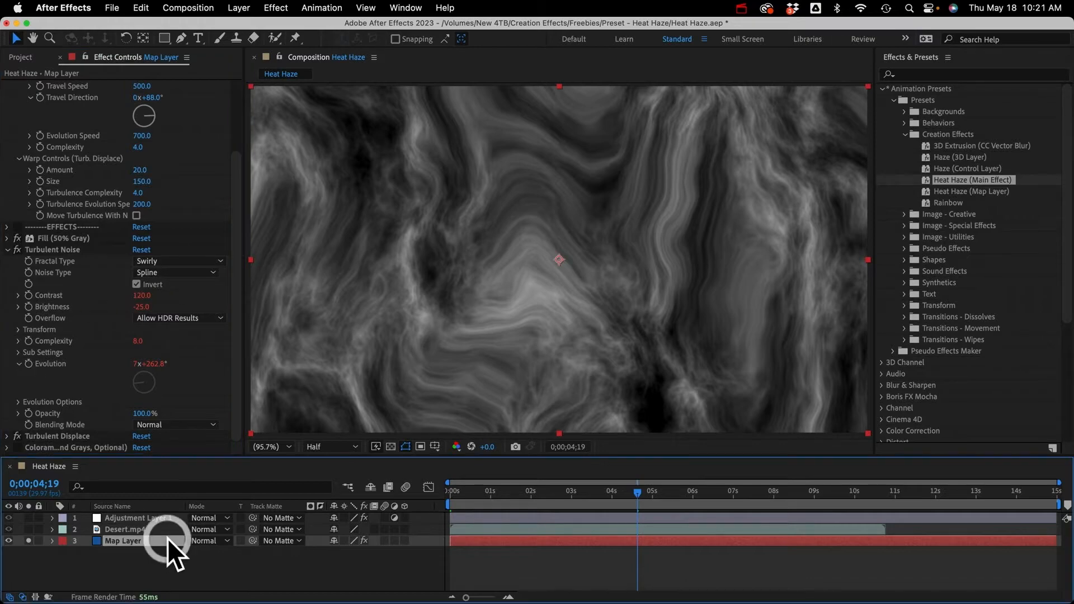
key(e)
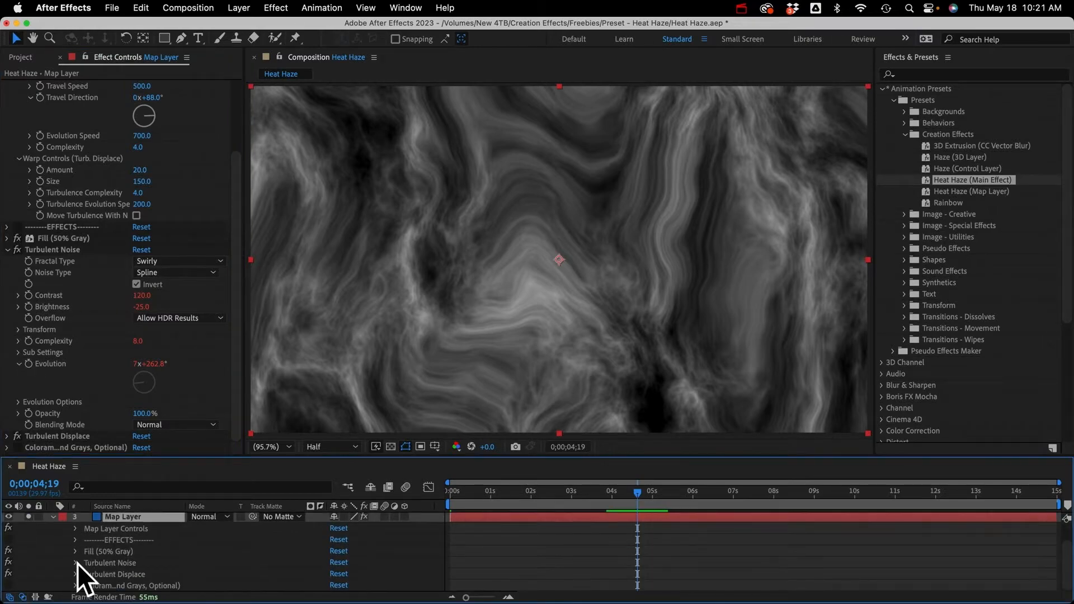
click(75, 562)
scroll(82, 545, down, 3)
click(86, 542)
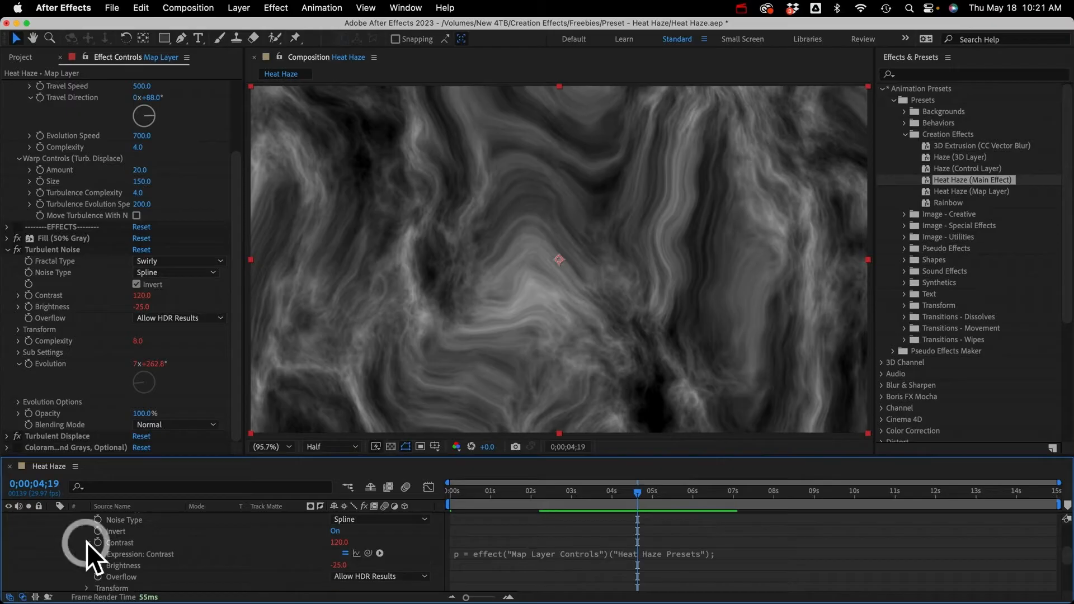
click(346, 552)
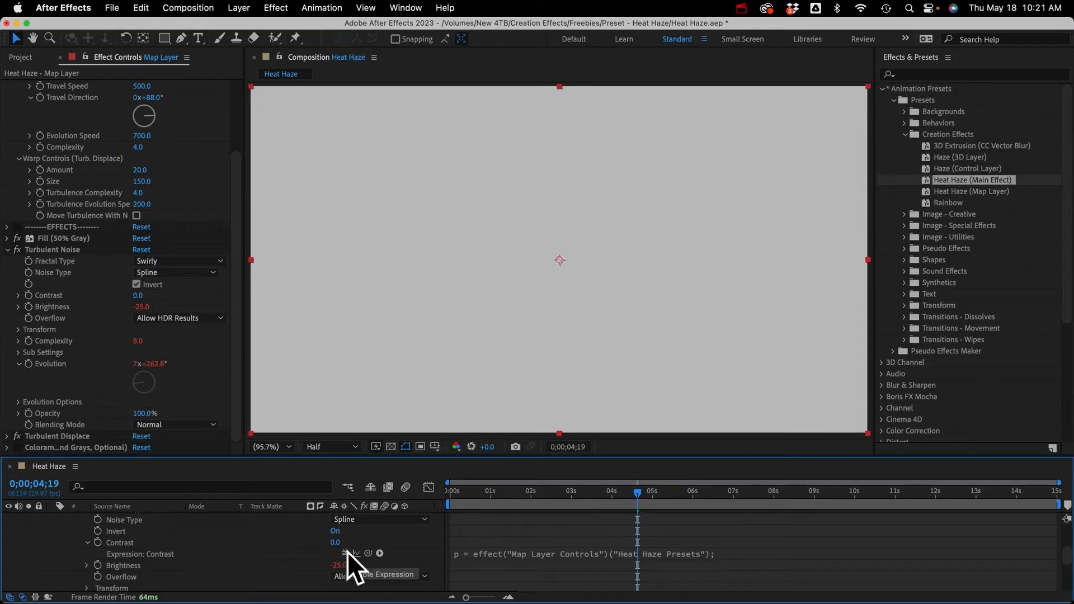
drag(334, 542, 458, 552)
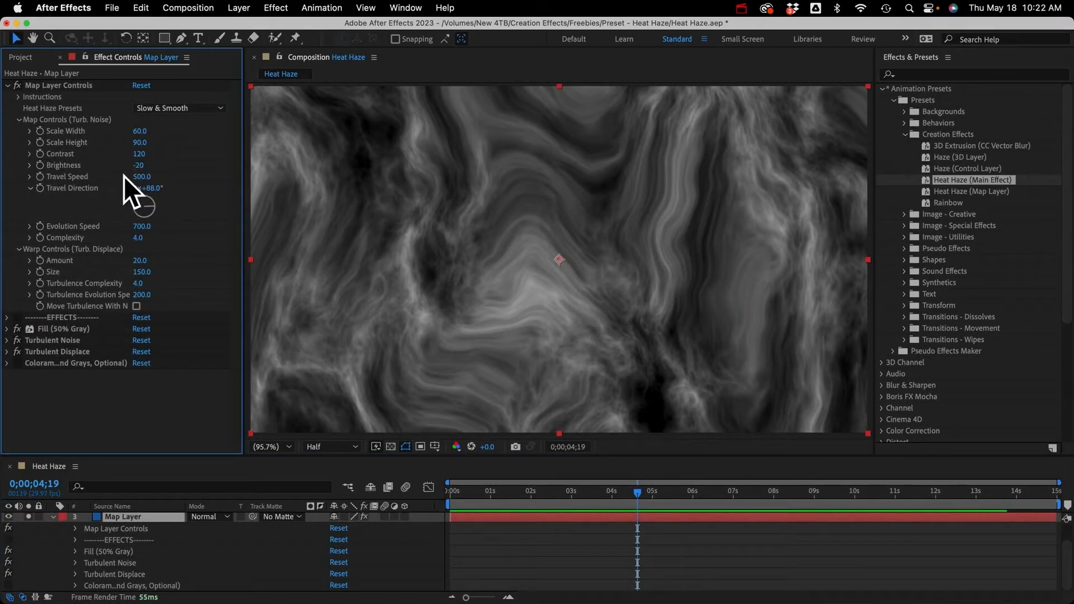
scroll(153, 528, up, 1)
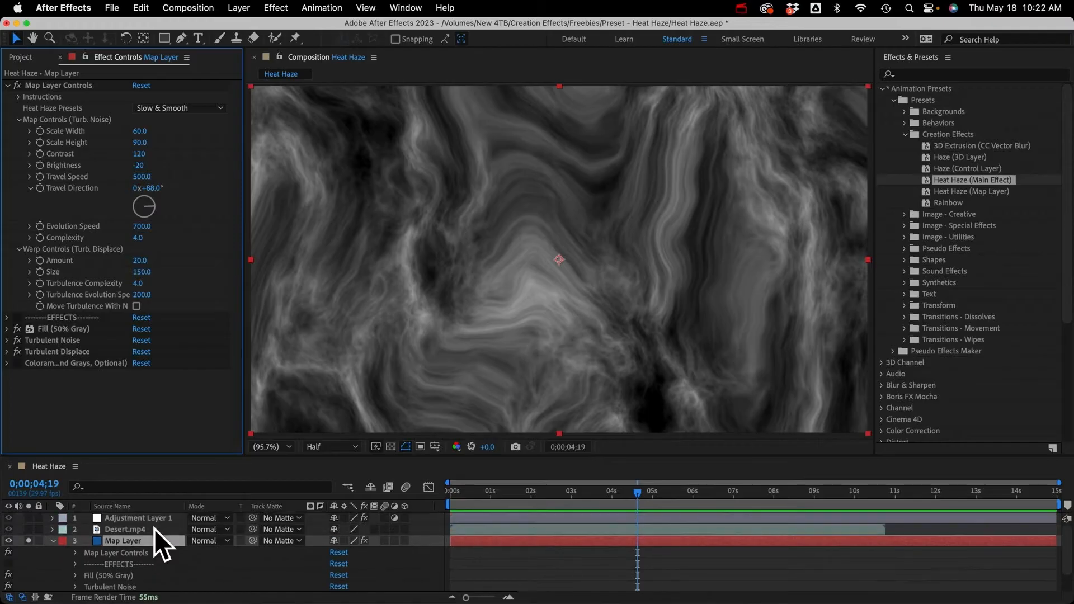
Check the Displacement Map effect on Adjustment Layer 1 and return to the Map Layer's effects
click(151, 518)
click(56, 175)
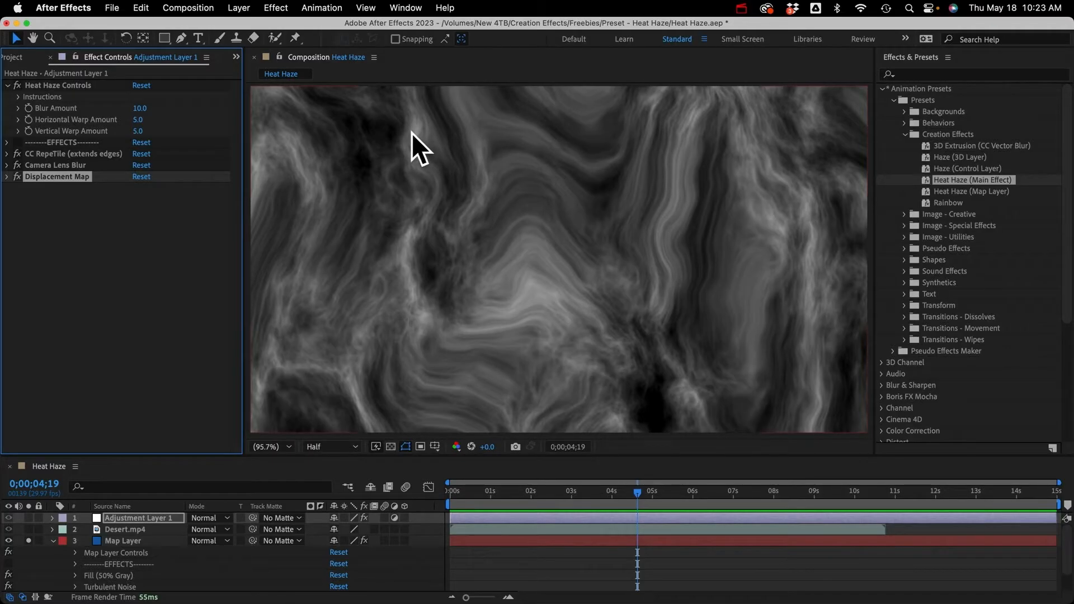
click(125, 542)
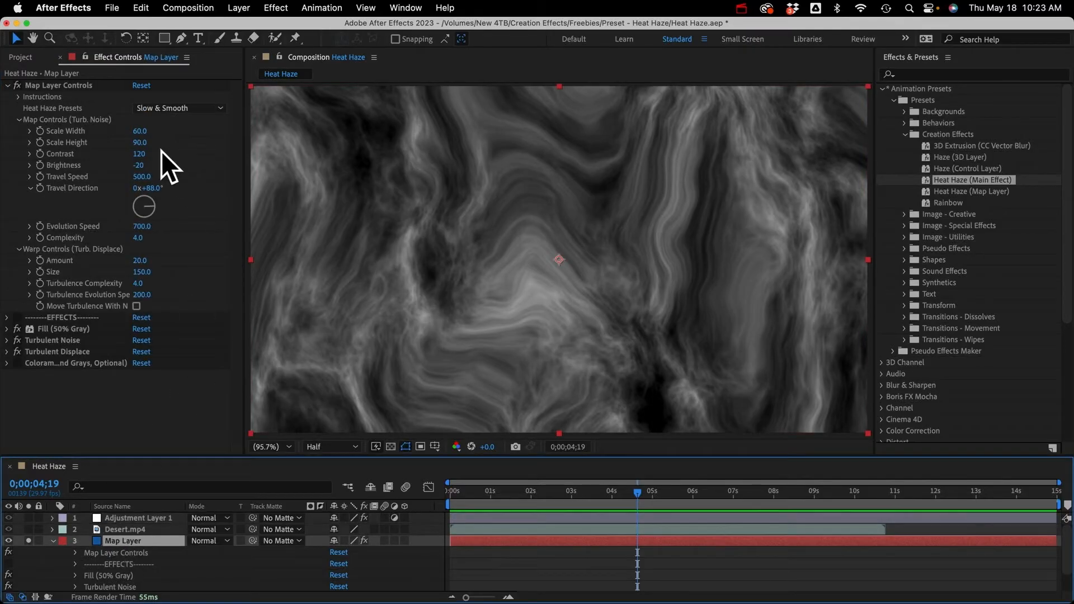
Set the Map Layer's Heat Haze Presets to Custom (use controls) and test a Contrast of 194
drag(139, 154, 204, 158)
click(184, 106)
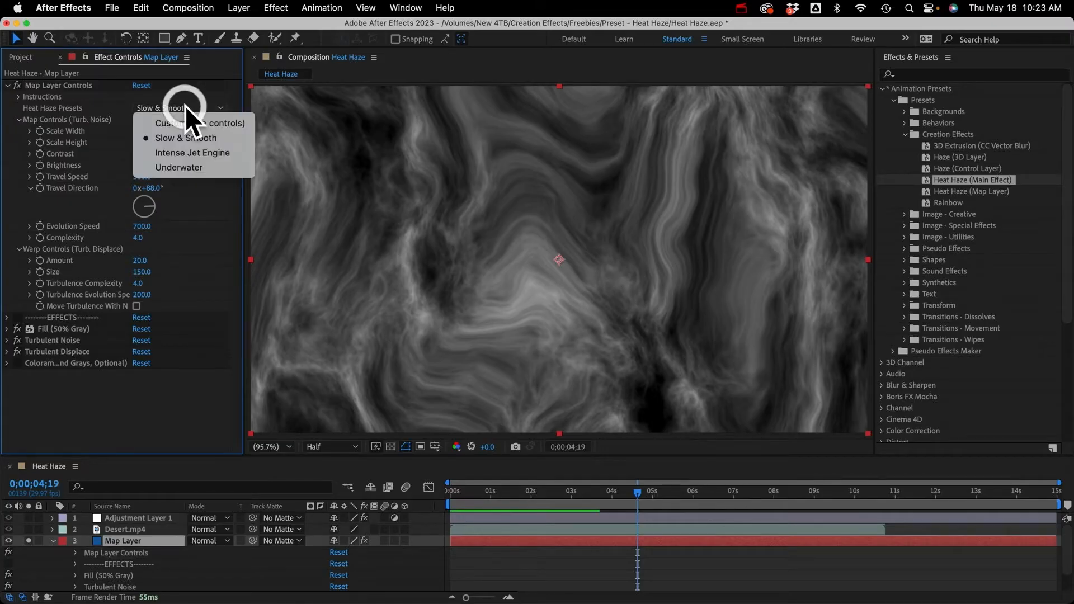
click(185, 119)
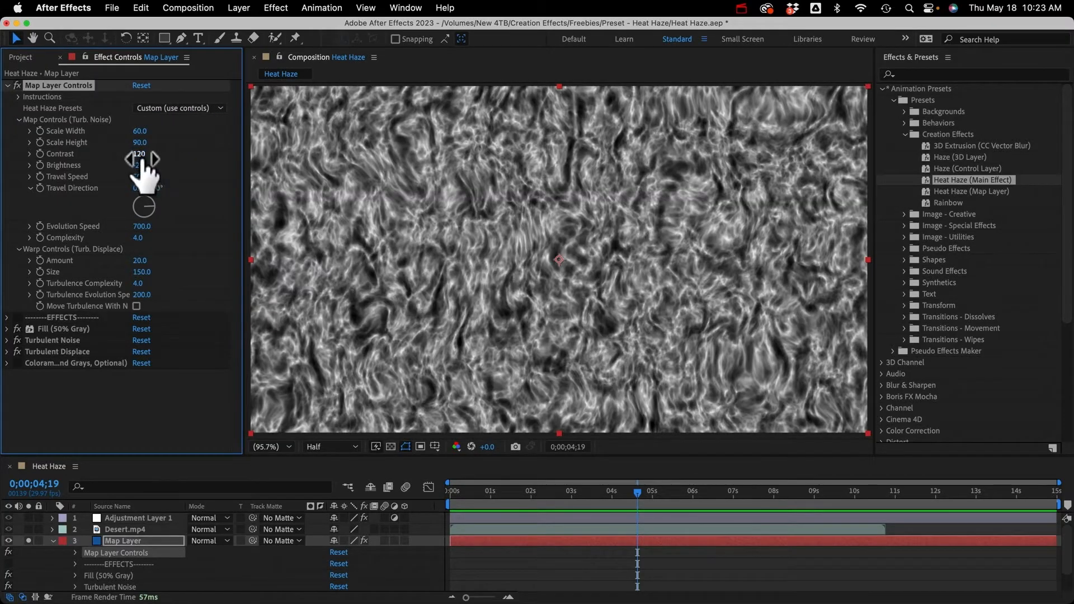
drag(139, 153, 191, 159)
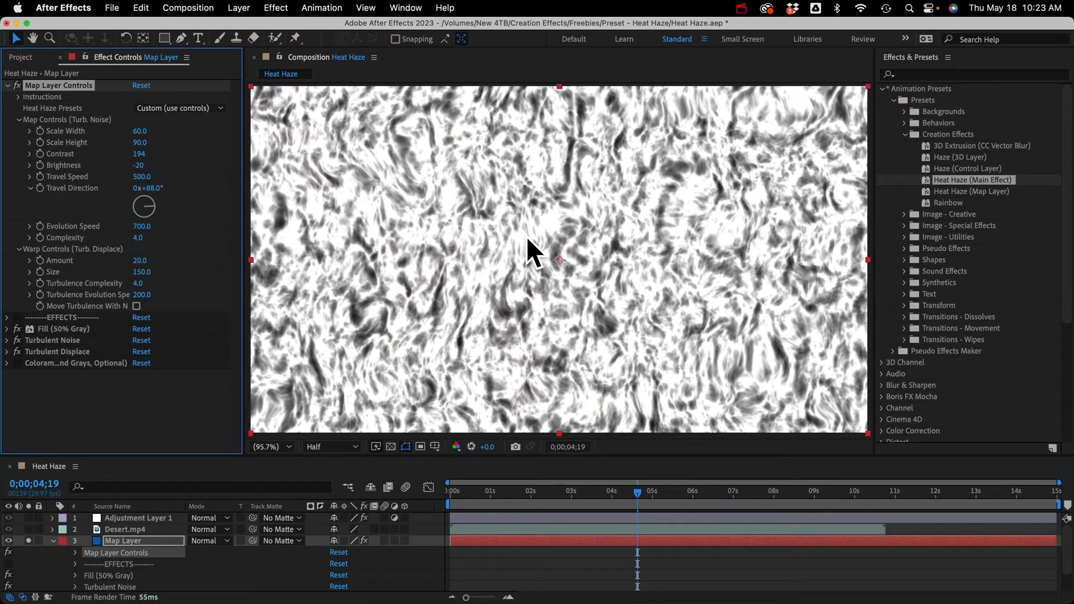
click(8, 540)
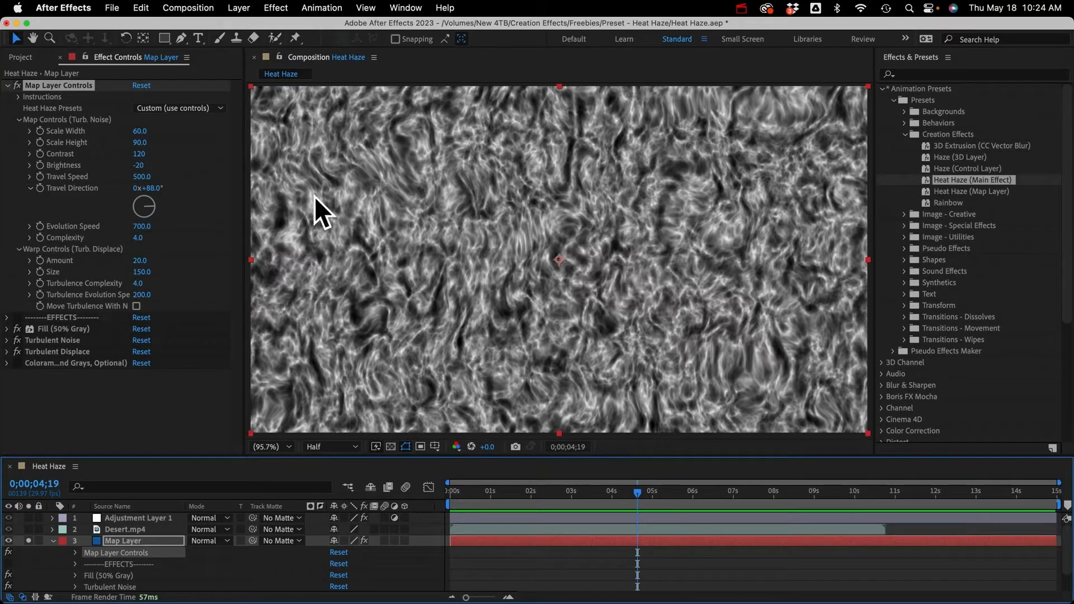
Widen the effect settings area and enable Colorama (Expand Grays, Optional) on the Map Layer
click(125, 517)
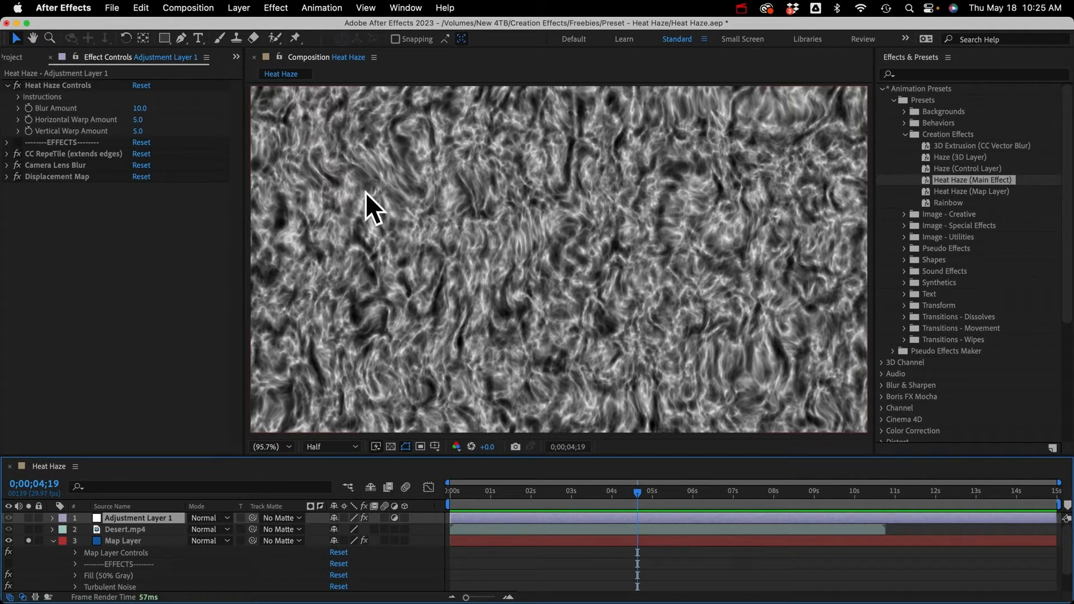
click(126, 540)
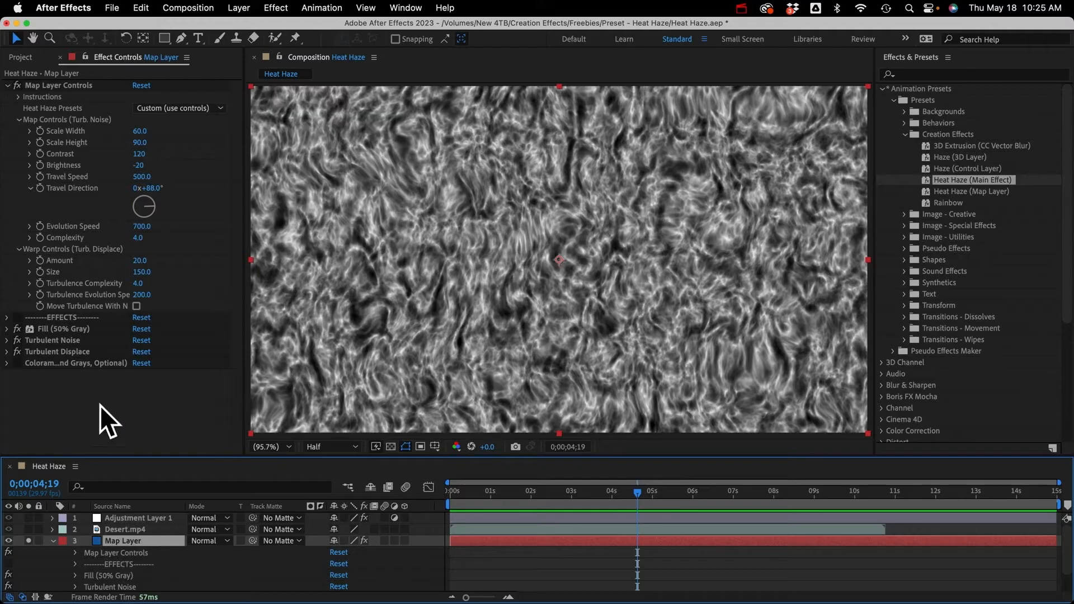
click(48, 363)
drag(244, 335, 307, 335)
click(18, 364)
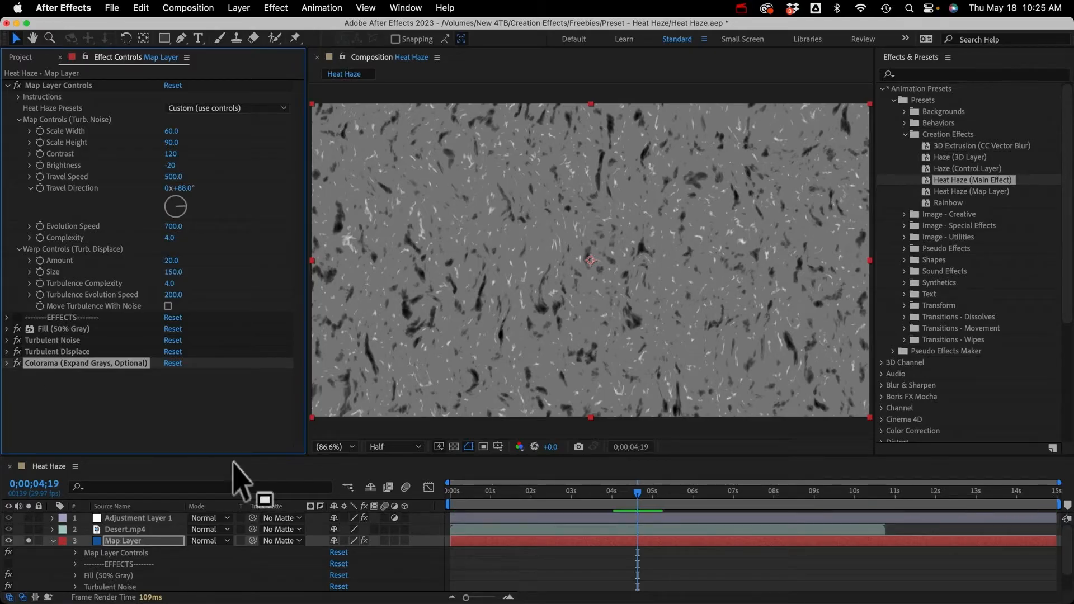
Unsolo the Map Layer to preview the haze over the desert footage, and solo the map again
click(29, 540)
key(space)
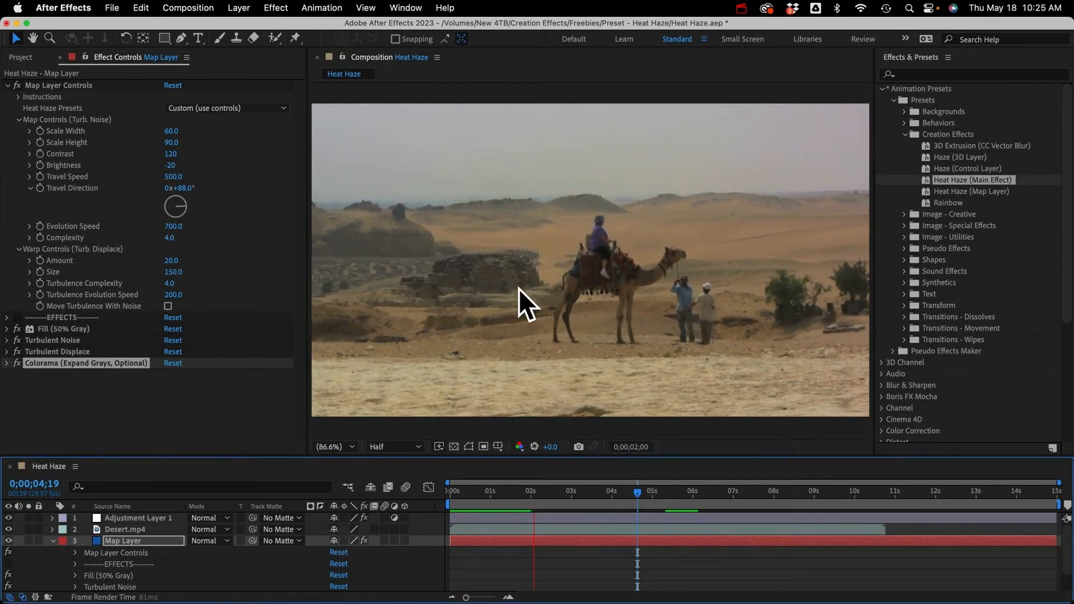
key(space)
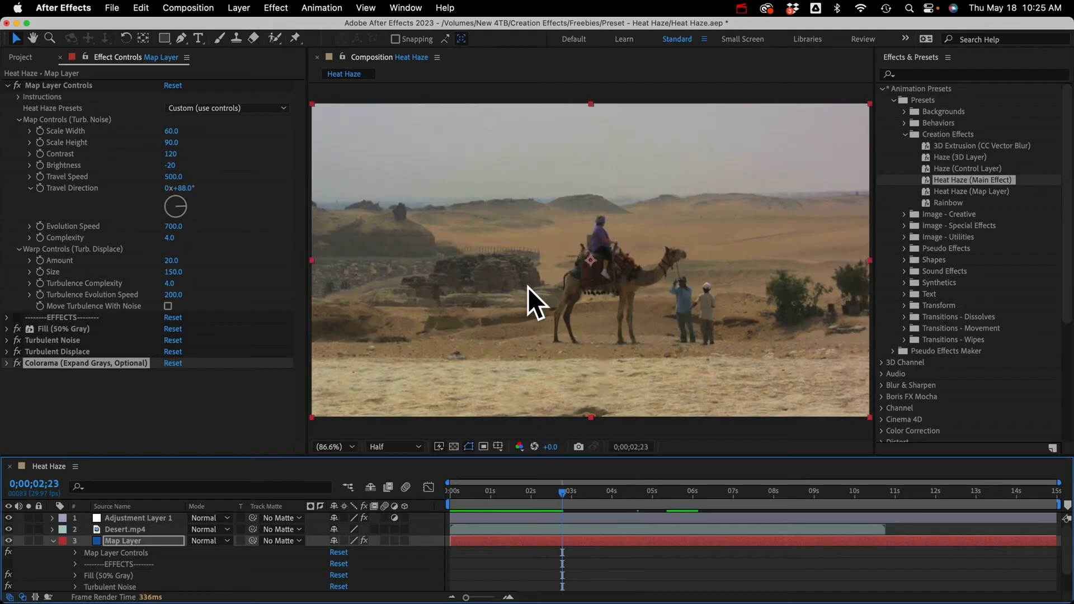
click(29, 540)
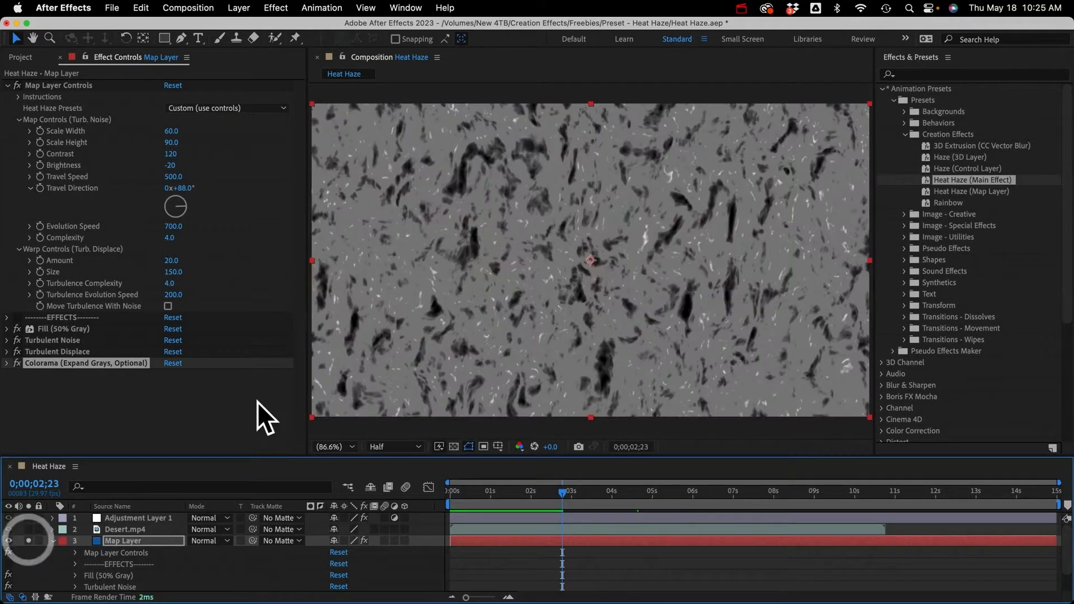
Expand Colorama's Output Cycle and test narrower and wider mid-gray ranges by moving its two gray color markers around the wheel
click(7, 363)
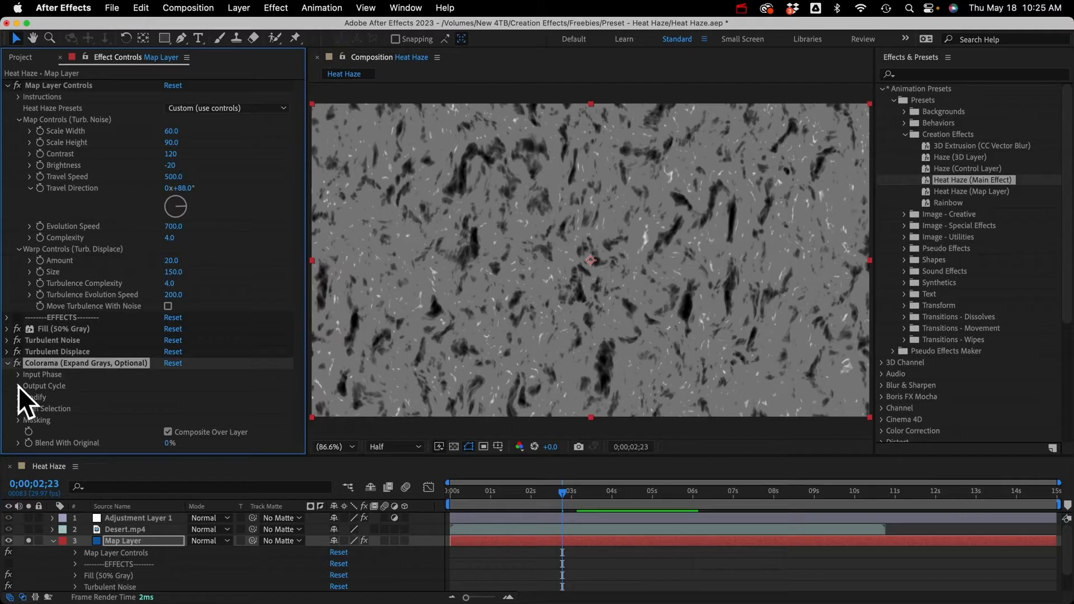
click(19, 386)
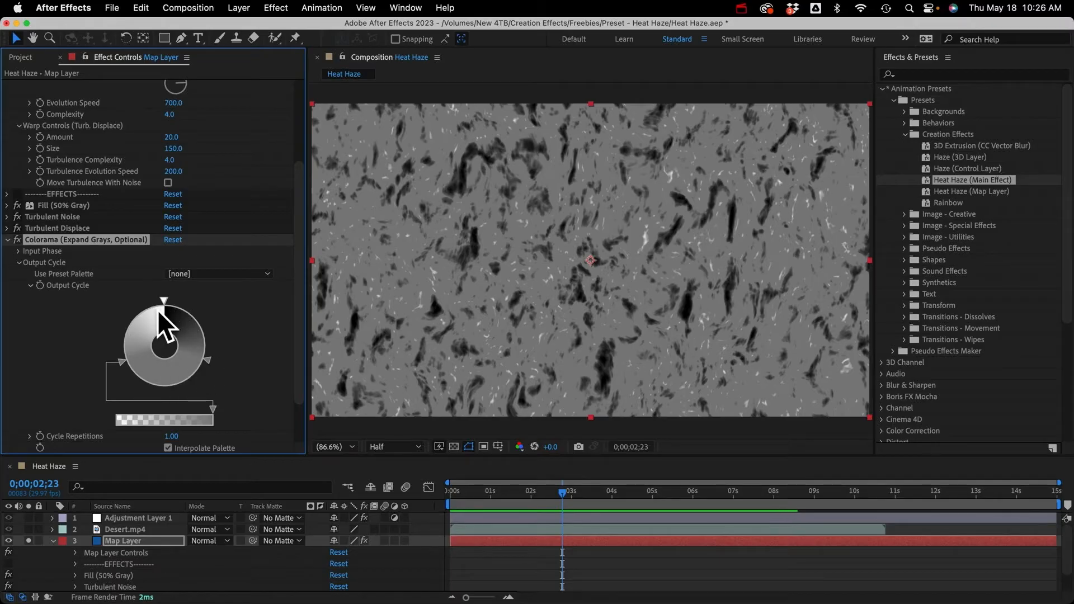
drag(119, 363, 163, 390)
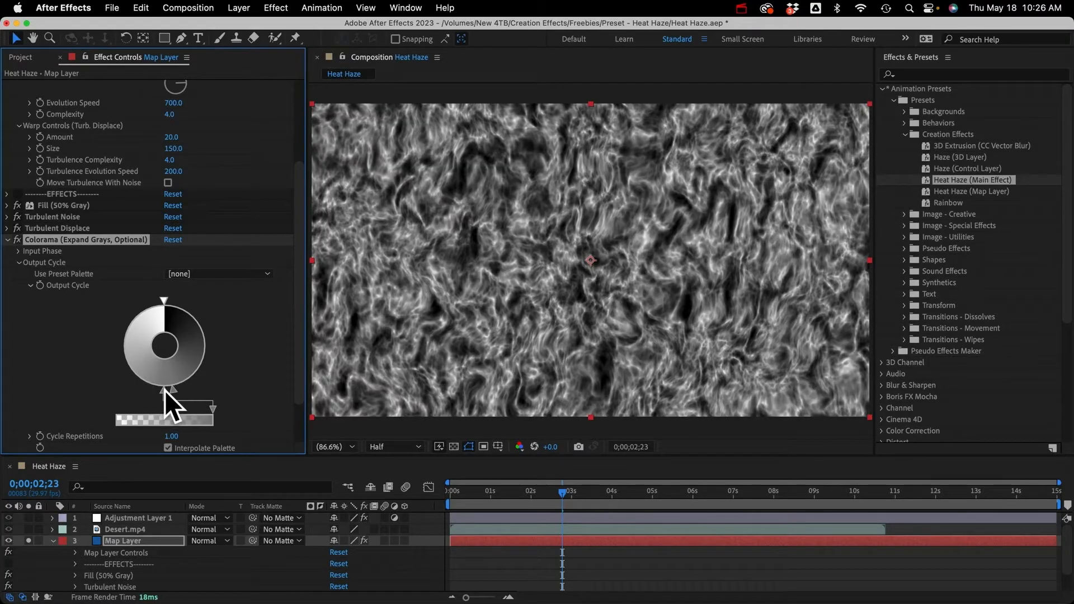
drag(163, 392, 122, 368)
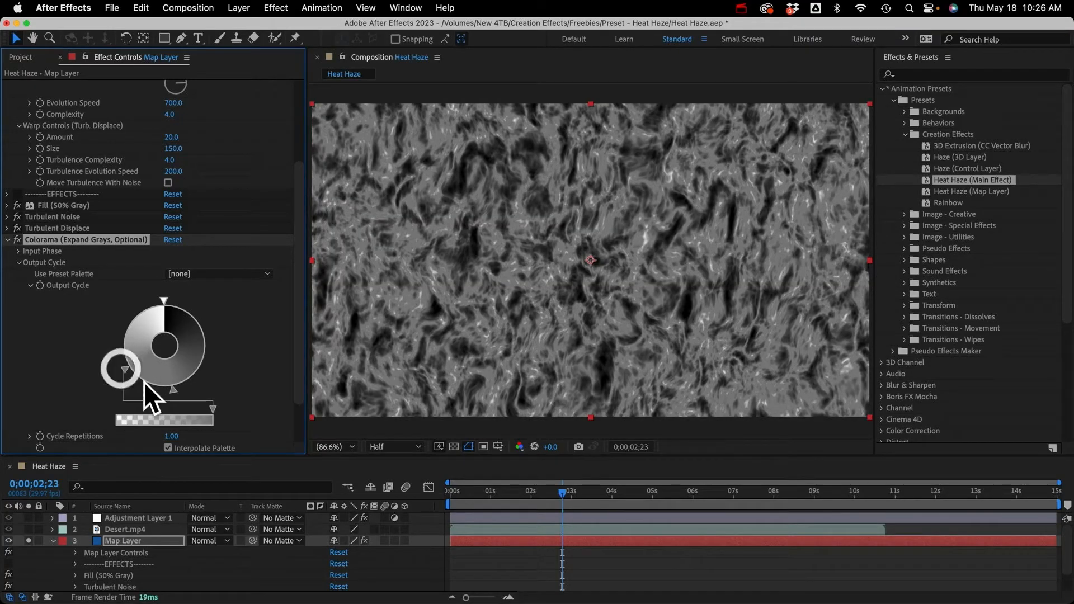
drag(173, 391, 202, 369)
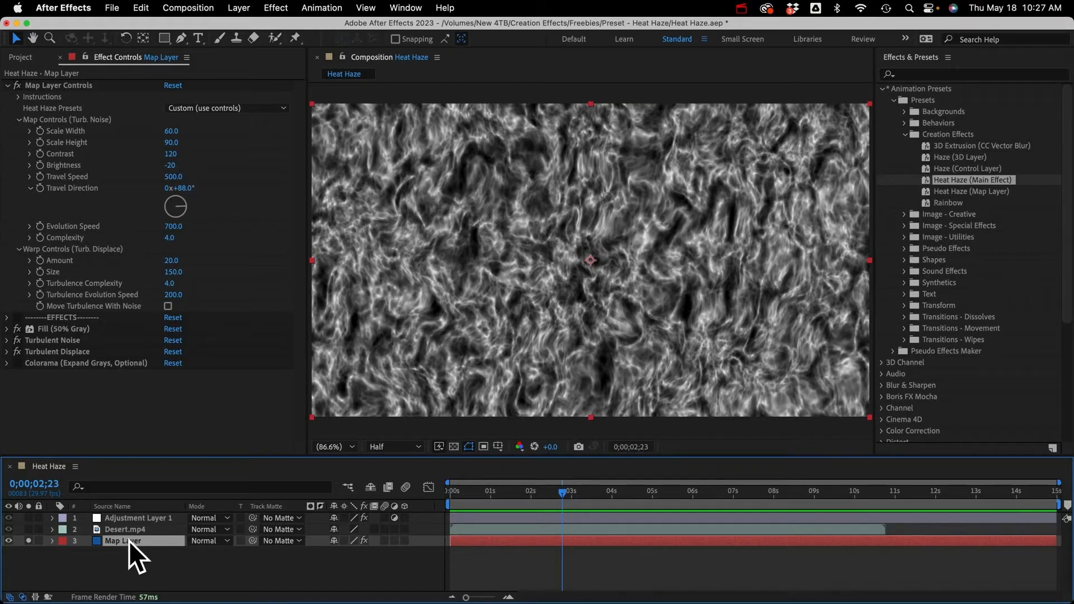
Duplicate the Map Layer and open the Blur Map layer choice of Camera Lens Blur on Adjustment Layer 1
click(142, 519)
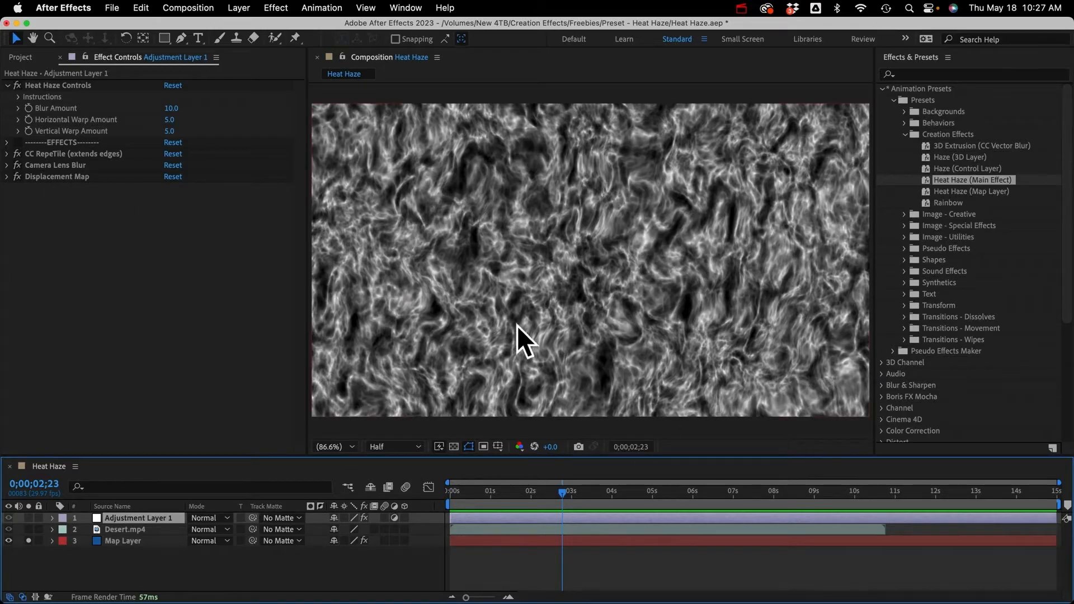
click(136, 541)
key(super+d)
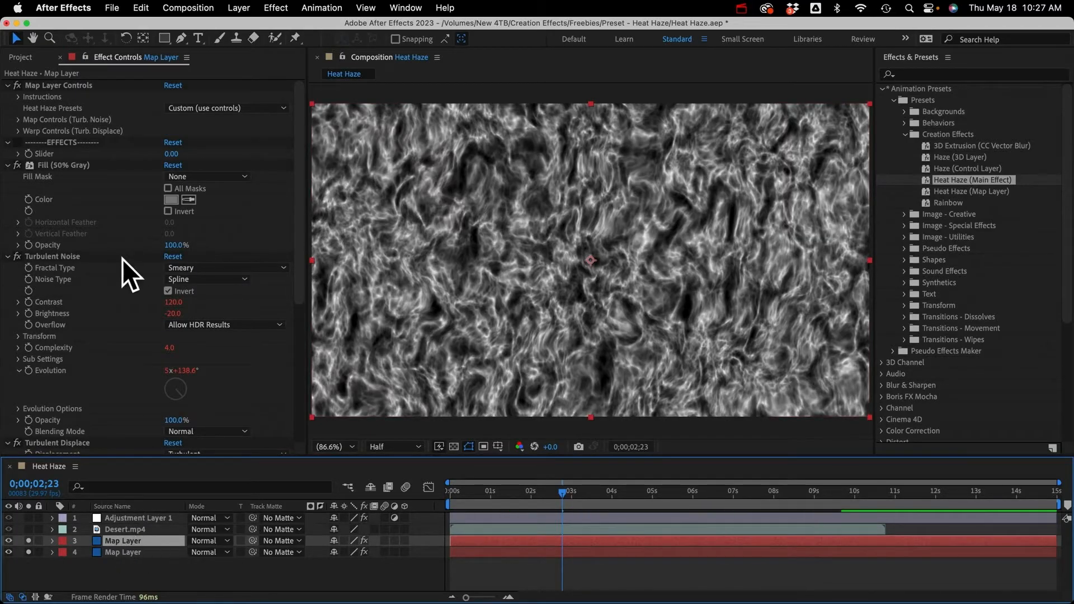
click(136, 517)
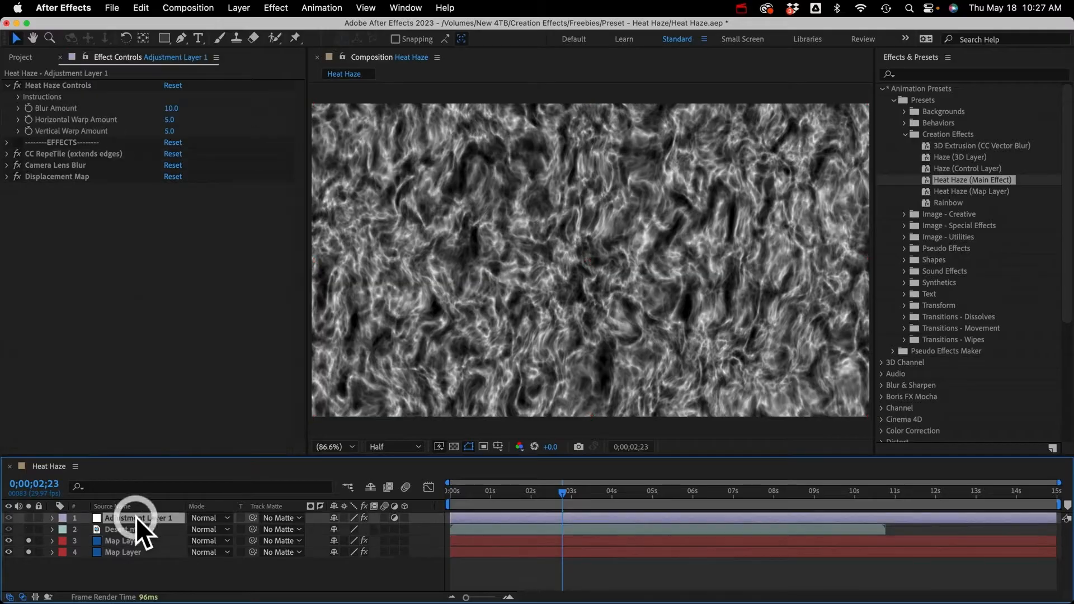
click(7, 166)
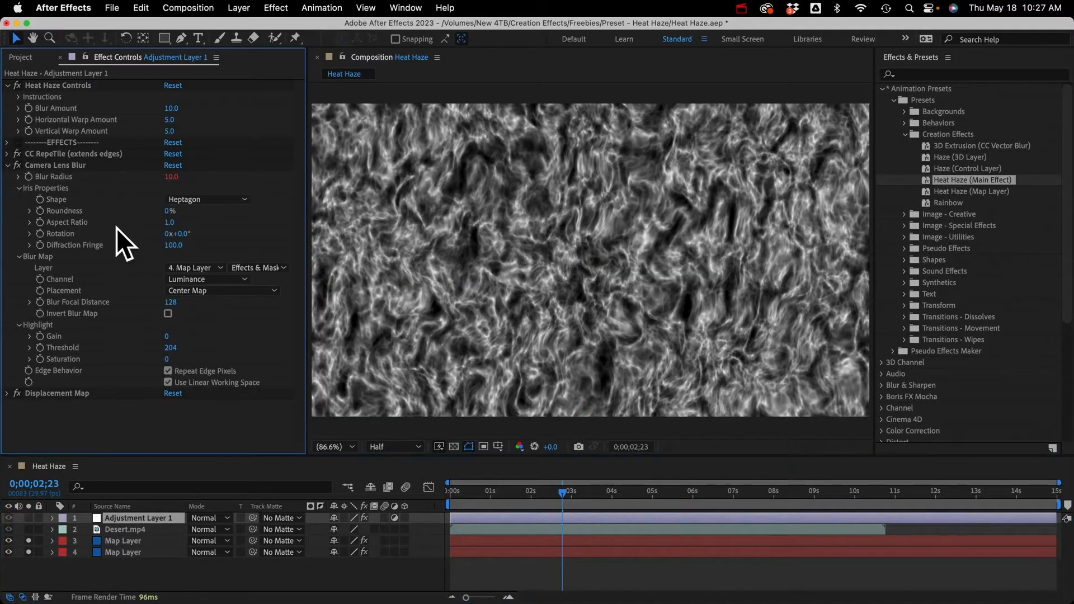
click(196, 269)
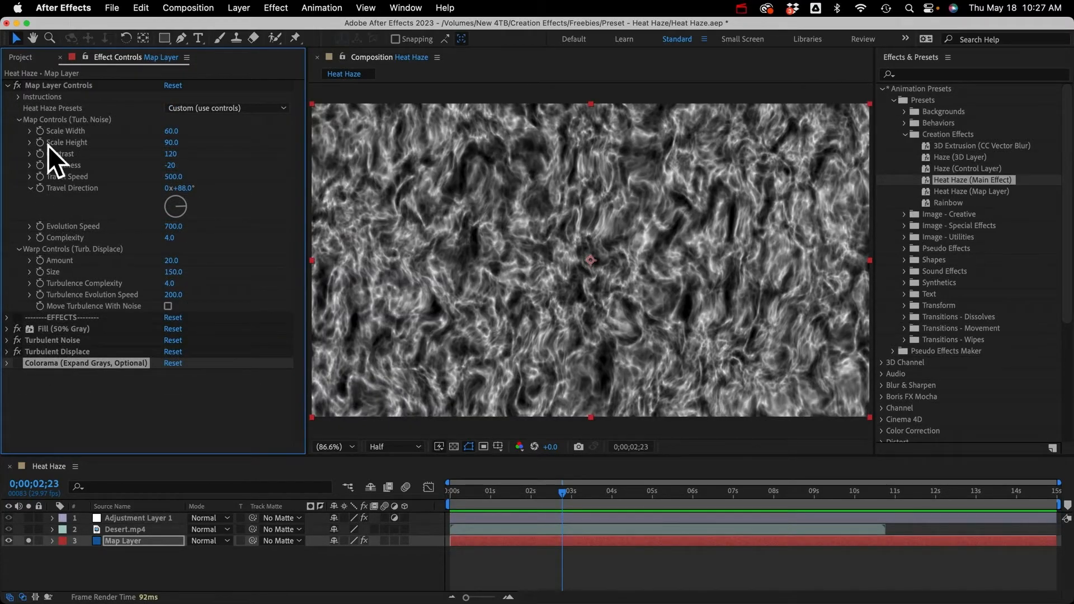
Place Skeleton Trees.mp4 between Adjustment Layer 1 and the Map Layer, and preview the map's motion
click(20, 57)
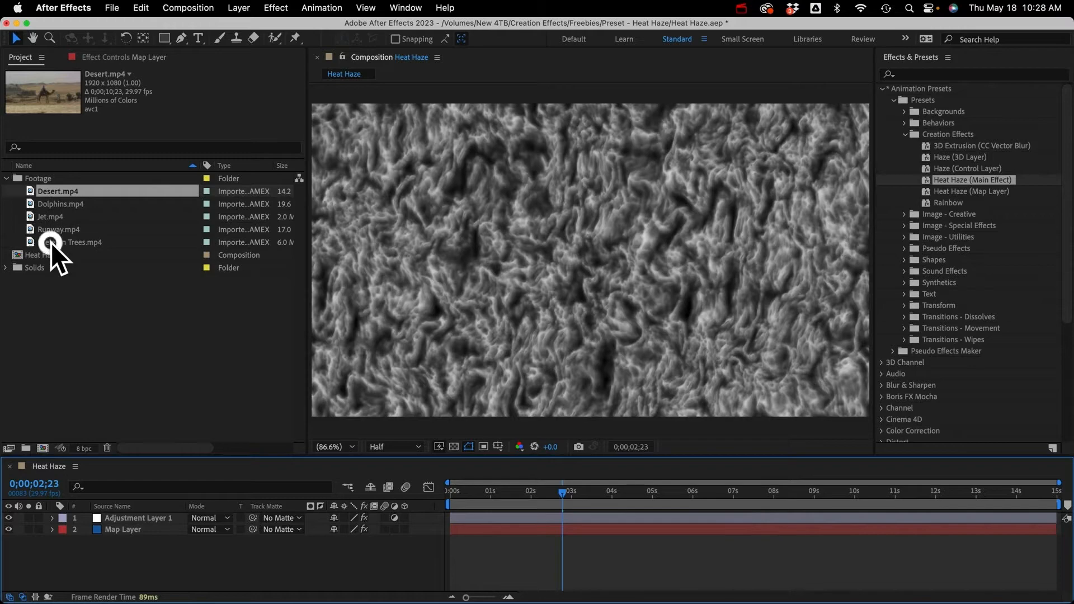
drag(52, 242, 137, 522)
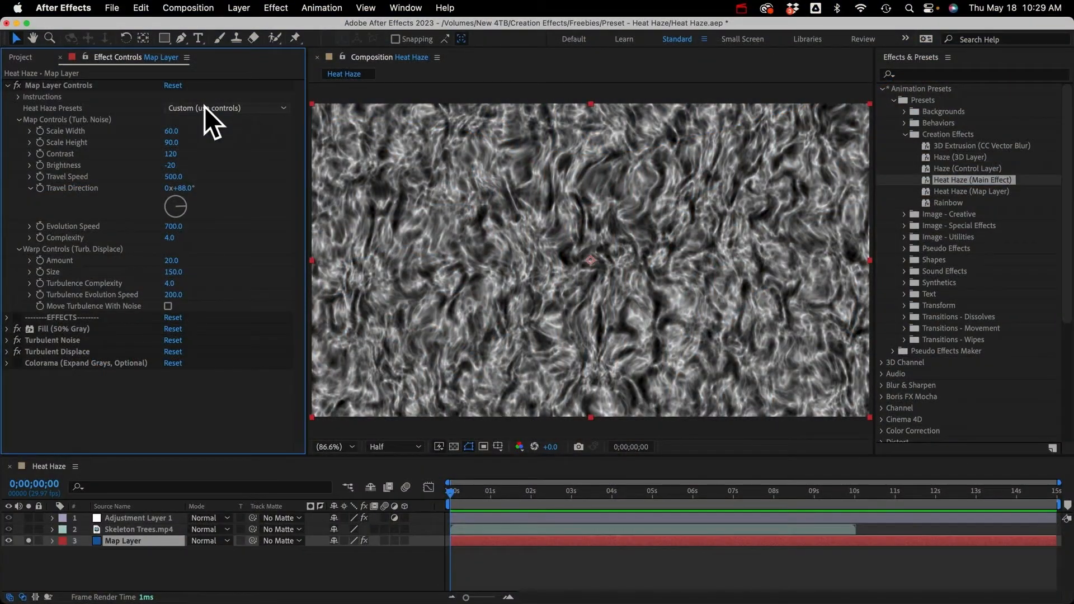
key(space)
key(space)
Preview the soloed Skeleton Trees footage, unsolo it and set the map's Travel Direction to -86°
click(29, 529)
key(space)
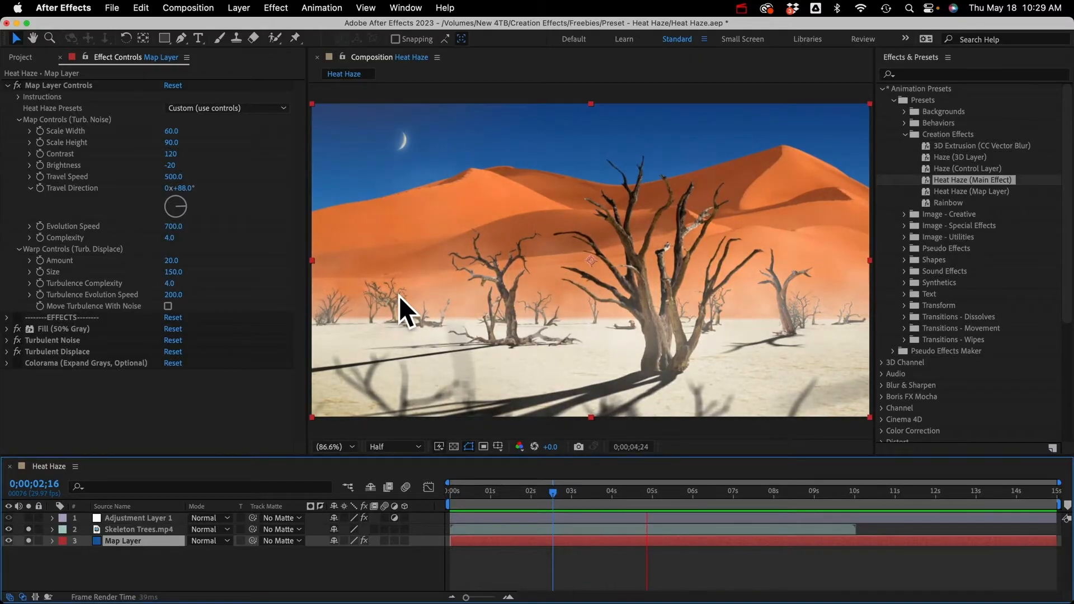
key(space)
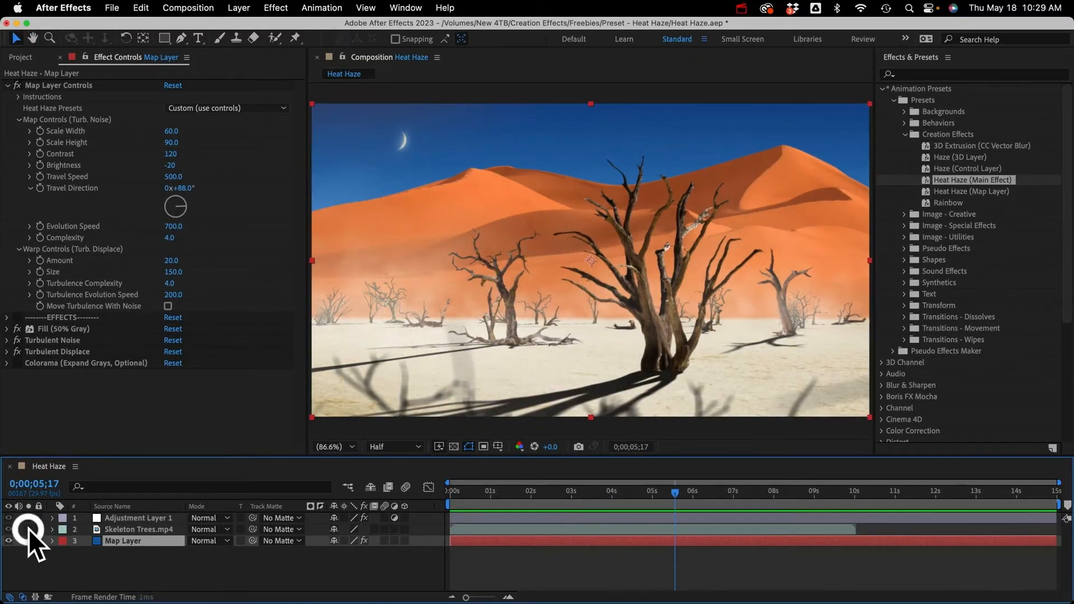
click(28, 529)
drag(173, 206, 156, 206)
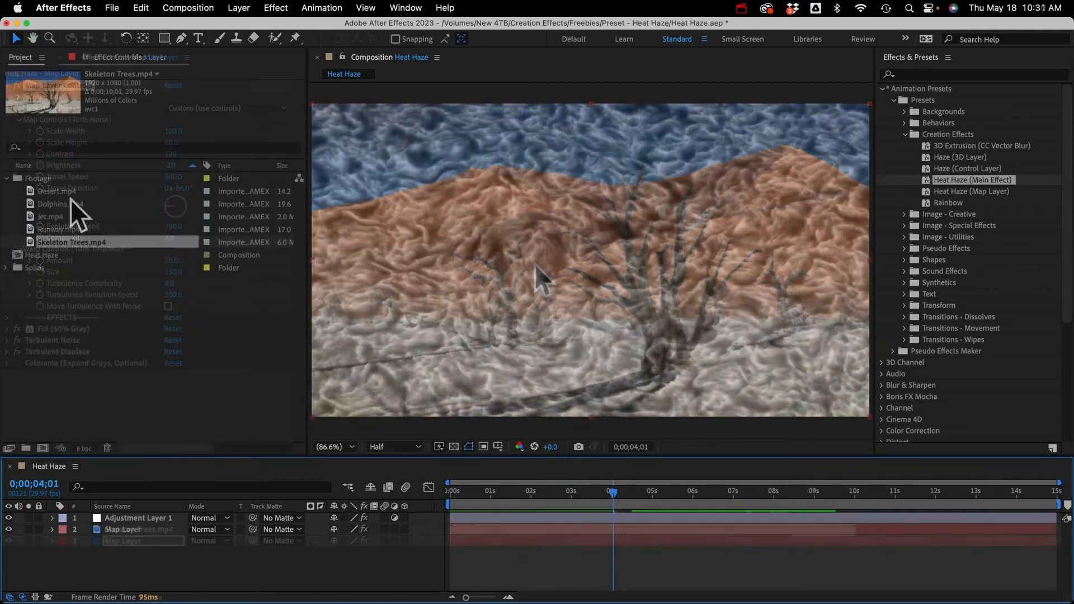
Place Dolphins.mp4 between Adjustment Layer 1 and the Map Layer, and preview the composition from the start
click(59, 204)
drag(58, 202, 140, 528)
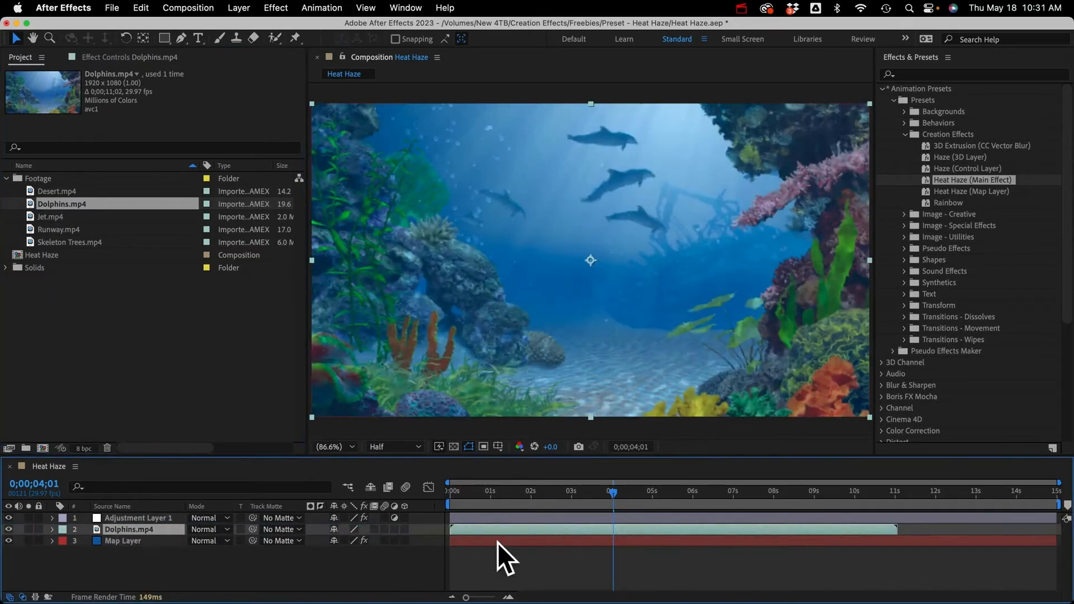
key(Home)
key(space)
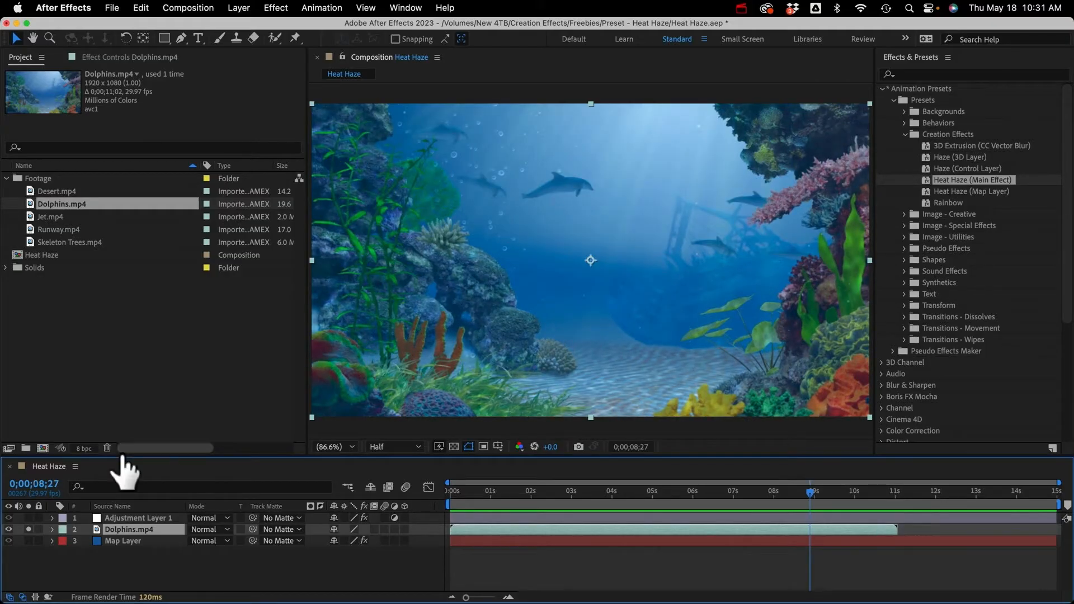
Solo only the Map Layer, set its Heat Haze Presets to Underwater and preview the effect over the dolphin footage
click(29, 540)
click(29, 529)
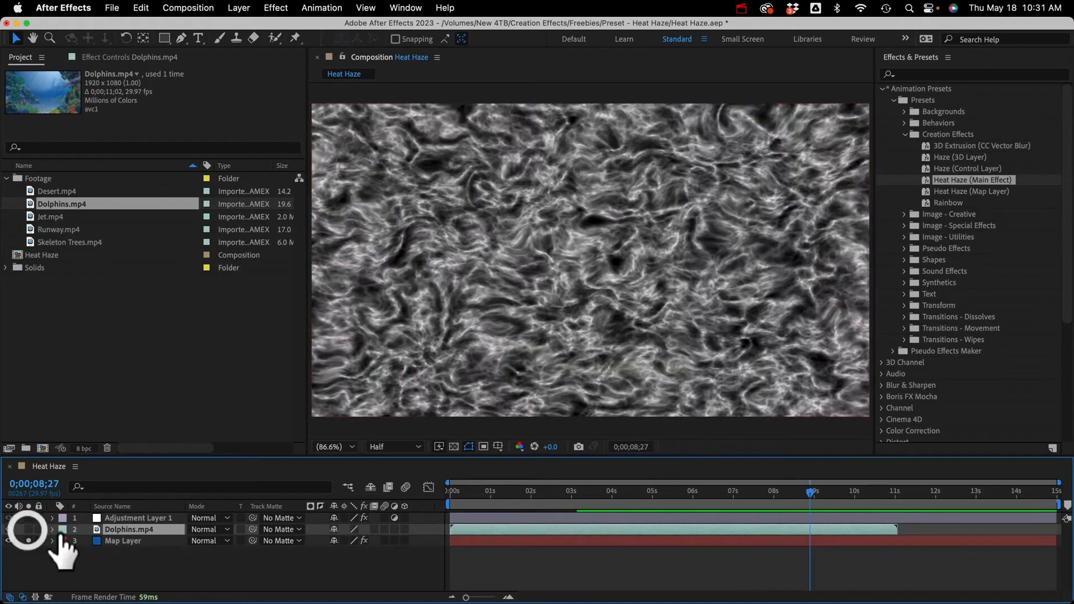
click(141, 540)
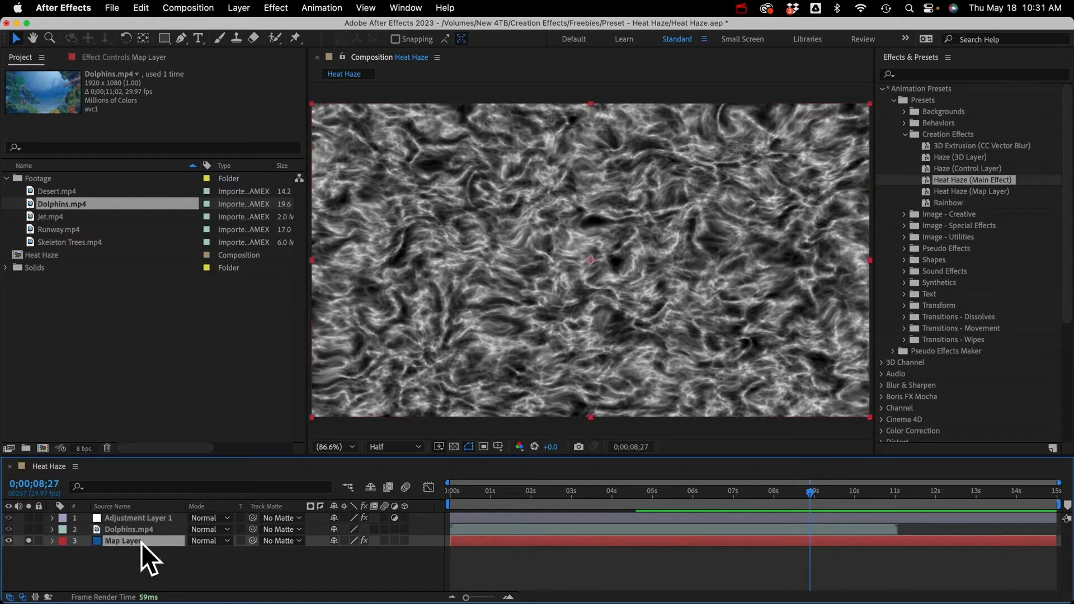
click(114, 56)
click(225, 108)
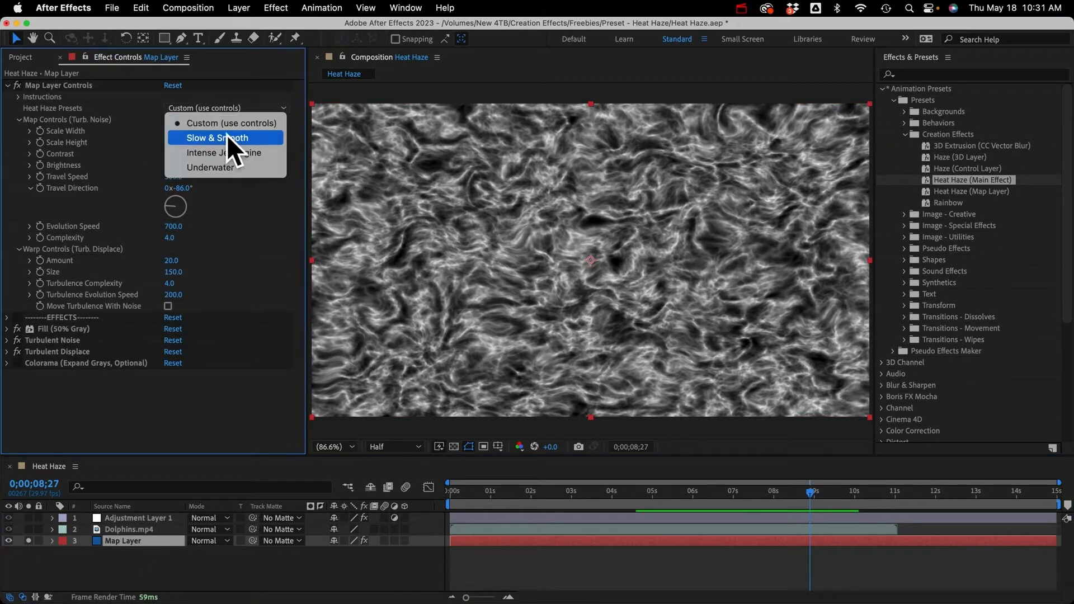
click(214, 166)
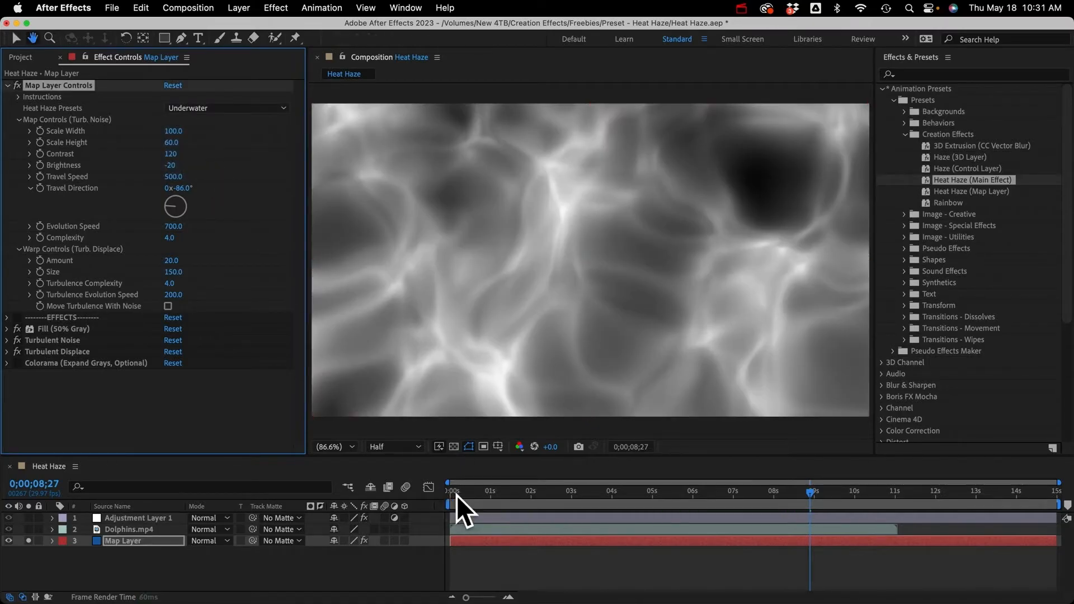
key(space)
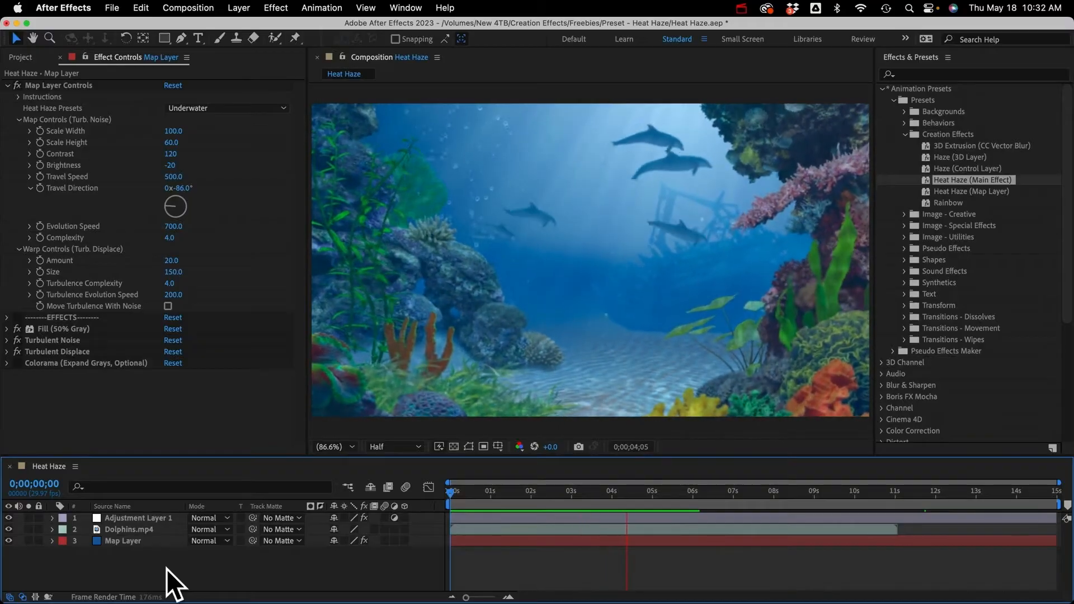
key(space)
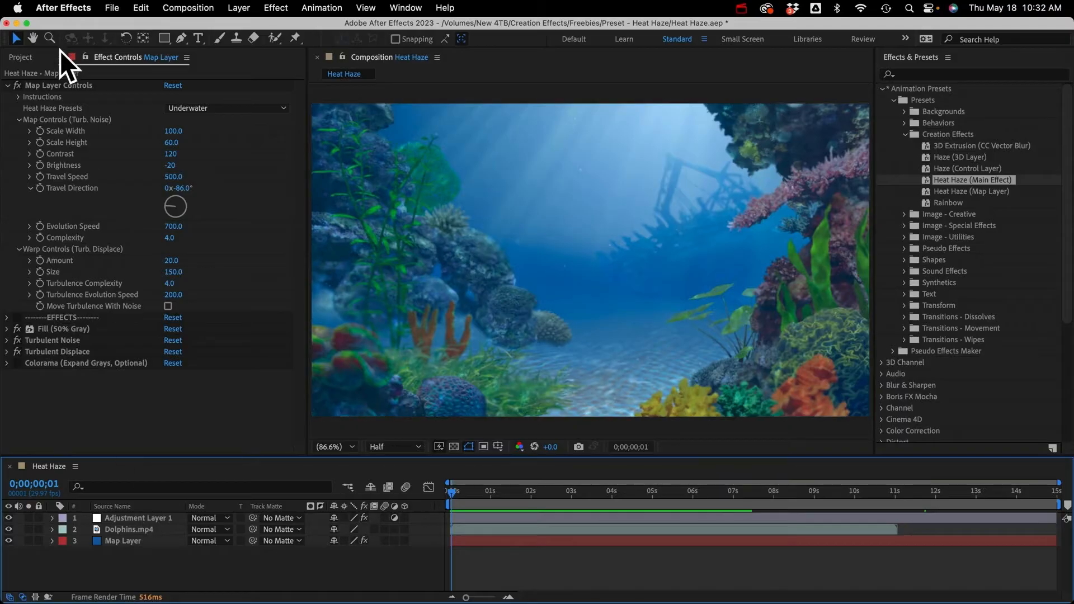
Add Jet.mp4 from the Footage folder to the Heat Haze composition as the topmost layer
click(19, 56)
click(45, 216)
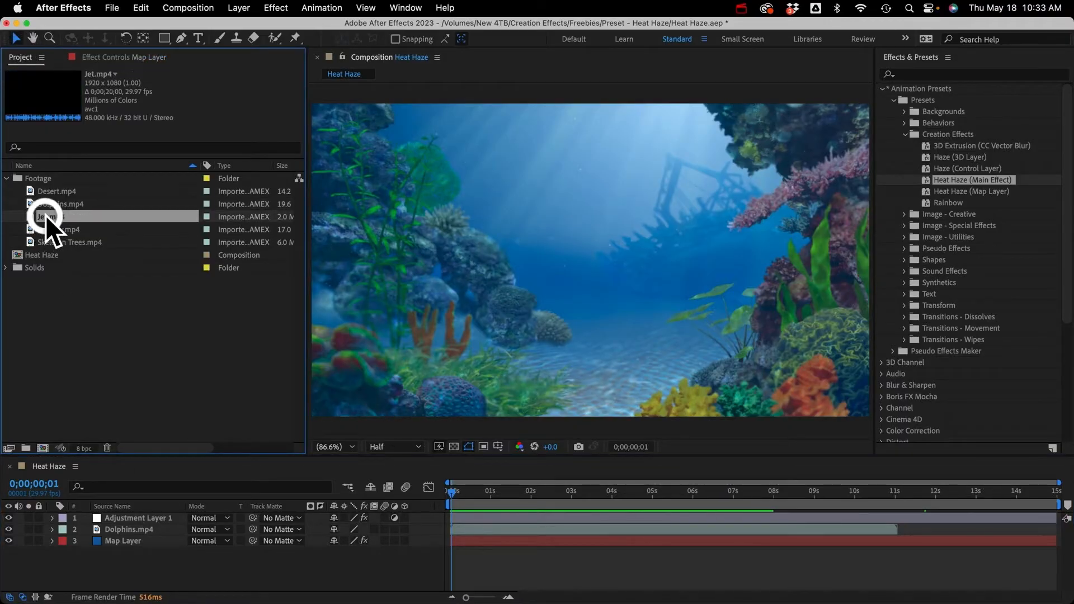
drag(45, 216, 98, 511)
Freeze the Jet.mp4 layer on its side-view frame at 0;00;06;16 and return to the start of the composition
drag(458, 487, 716, 503)
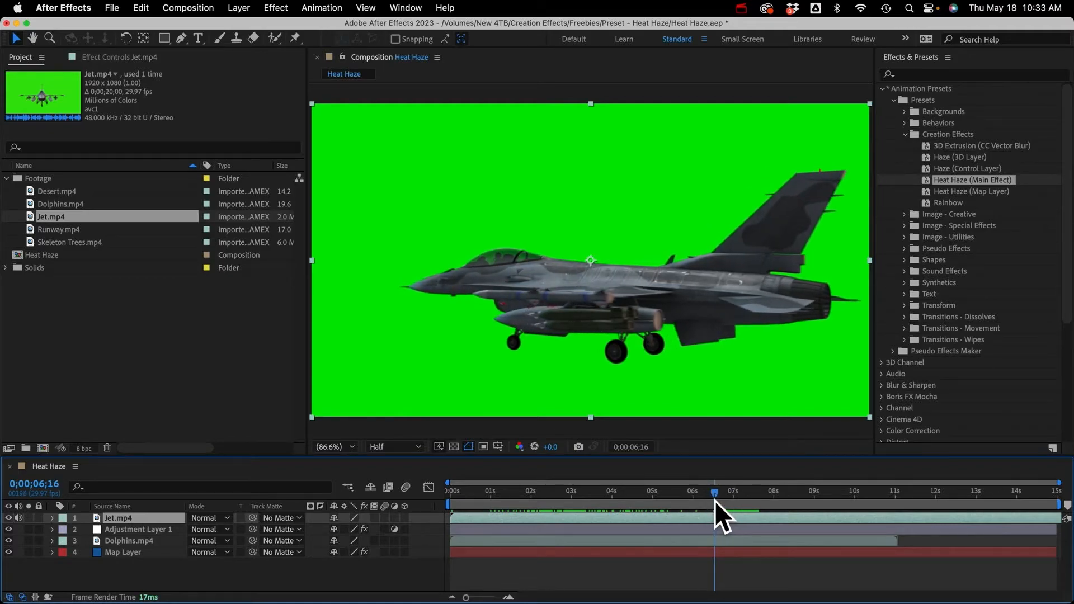
click(229, 7)
mouse_move(240, 191)
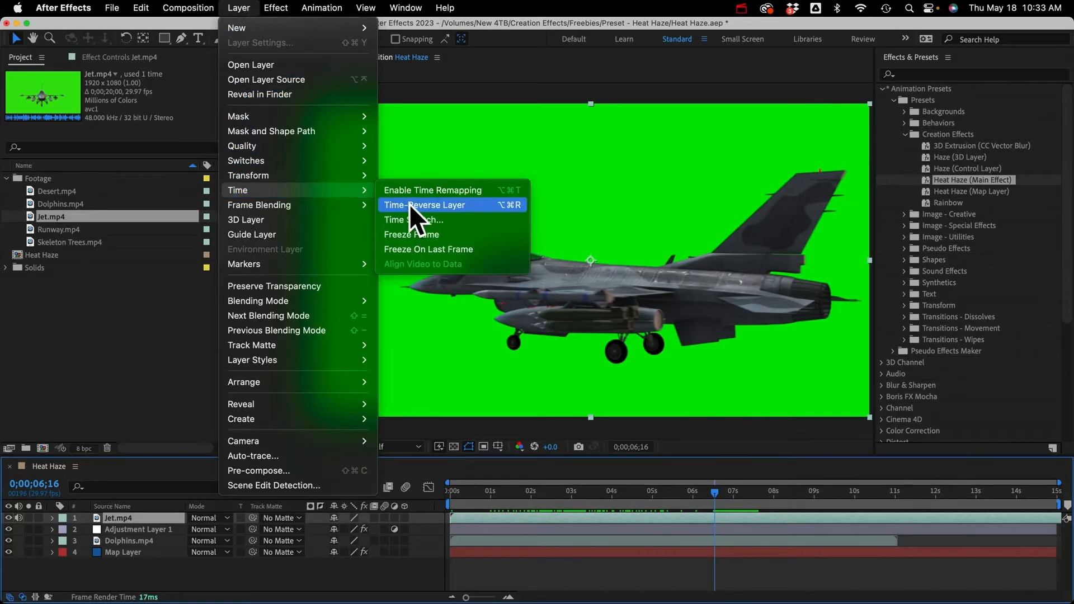
click(415, 234)
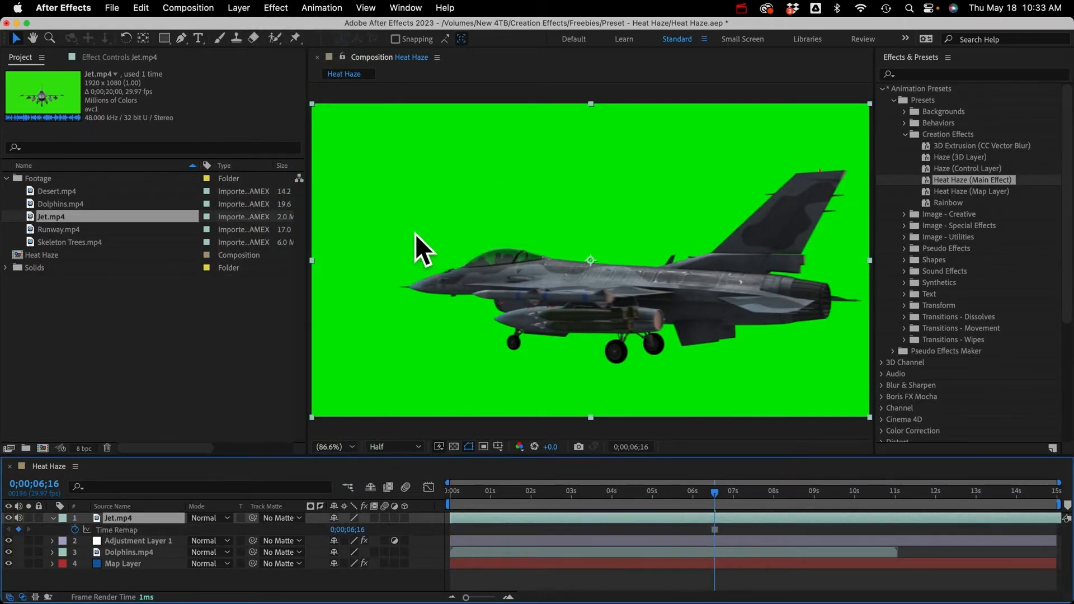
drag(699, 492, 425, 486)
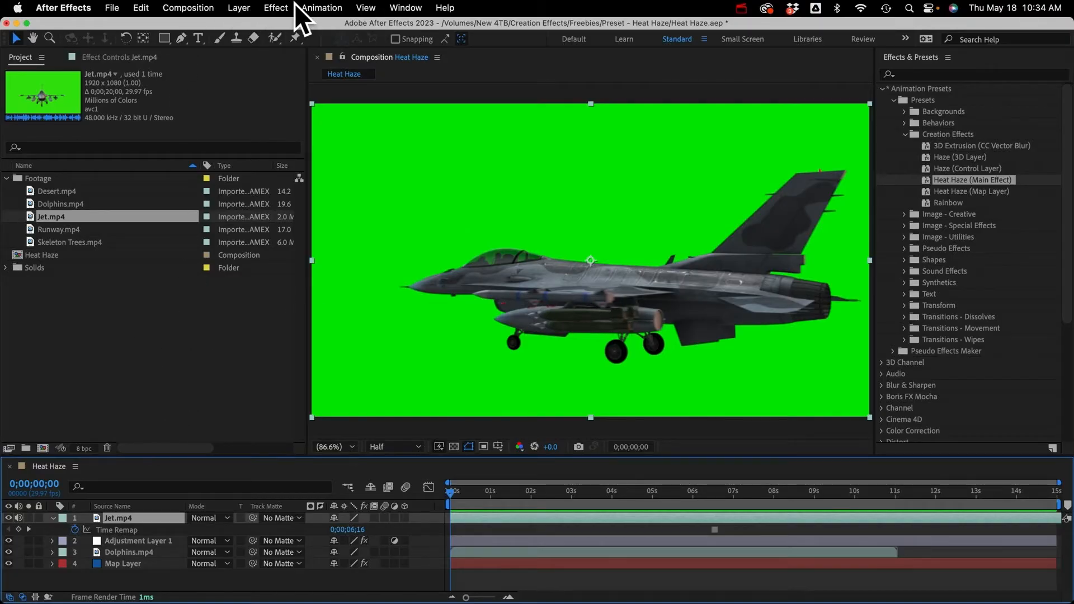
Apply Keylight (1.2) to Jet.mp4 and sample the green background as the Screen Colour
click(941, 74)
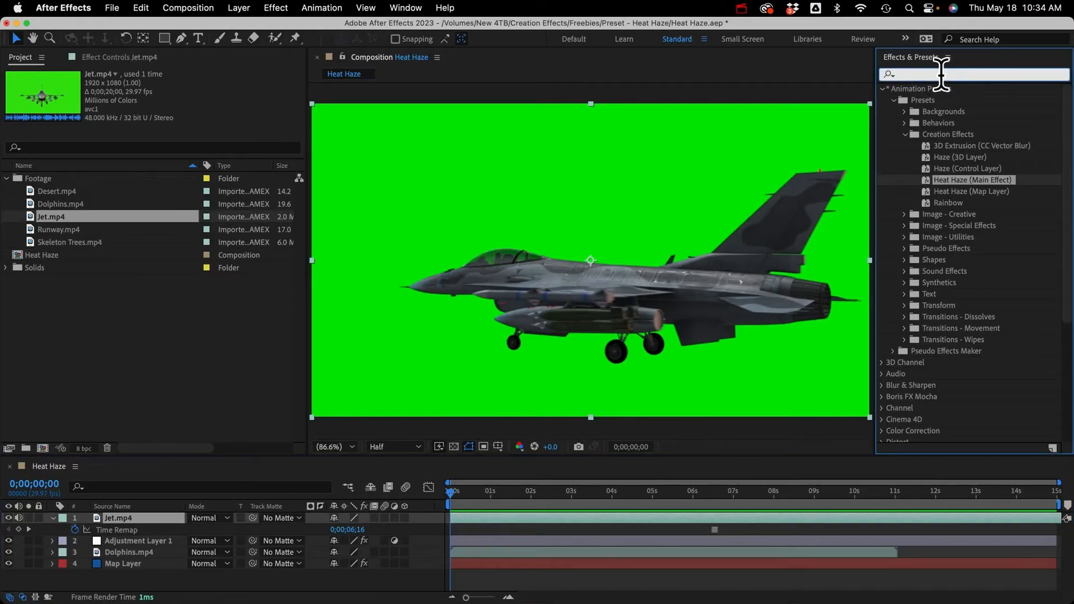
text(keyl)
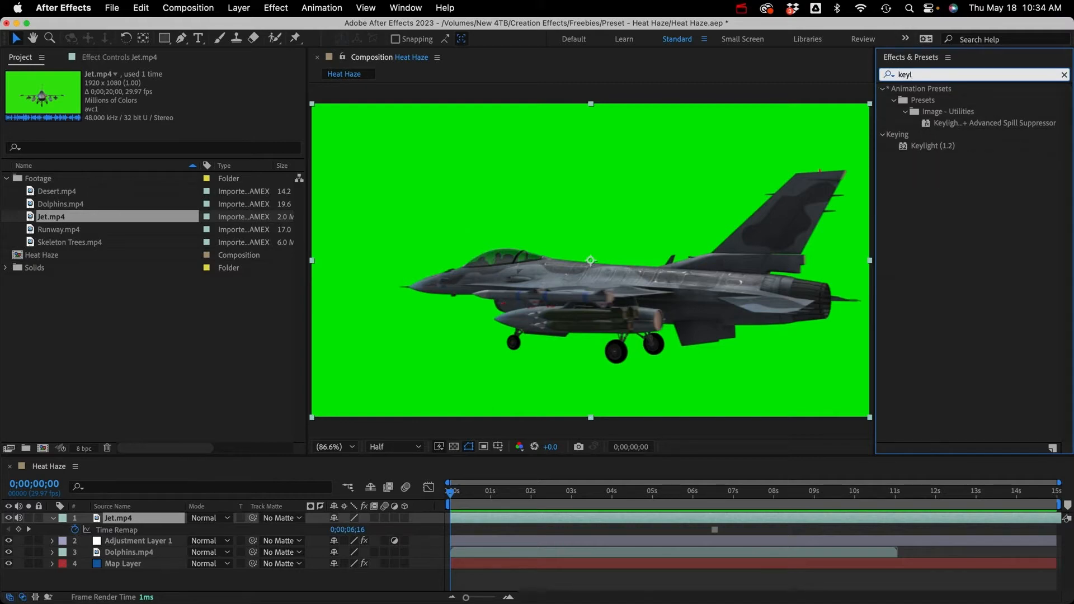
drag(927, 146, 627, 234)
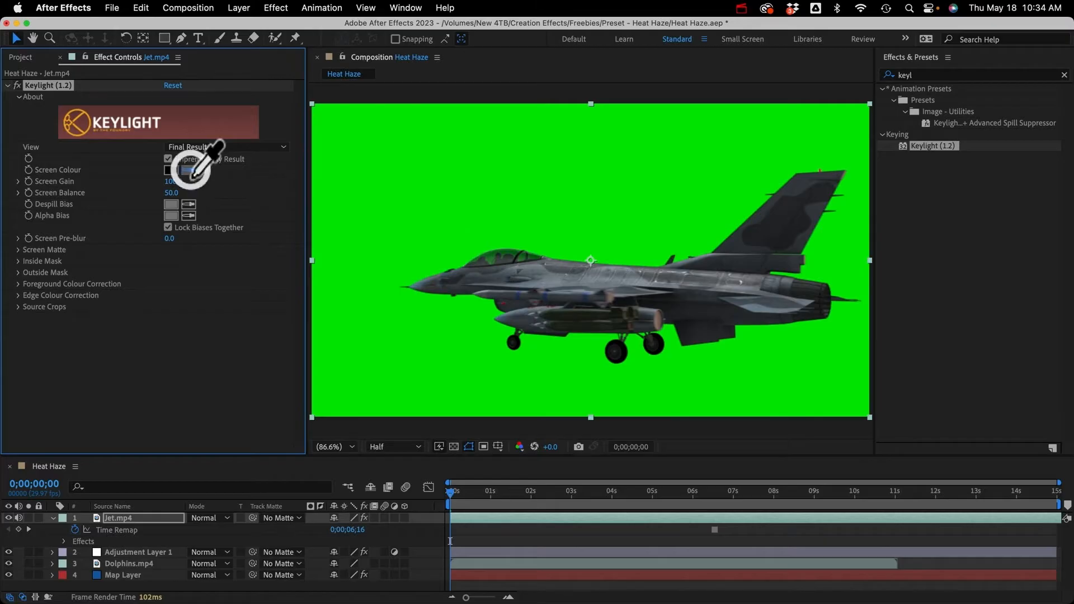
click(395, 179)
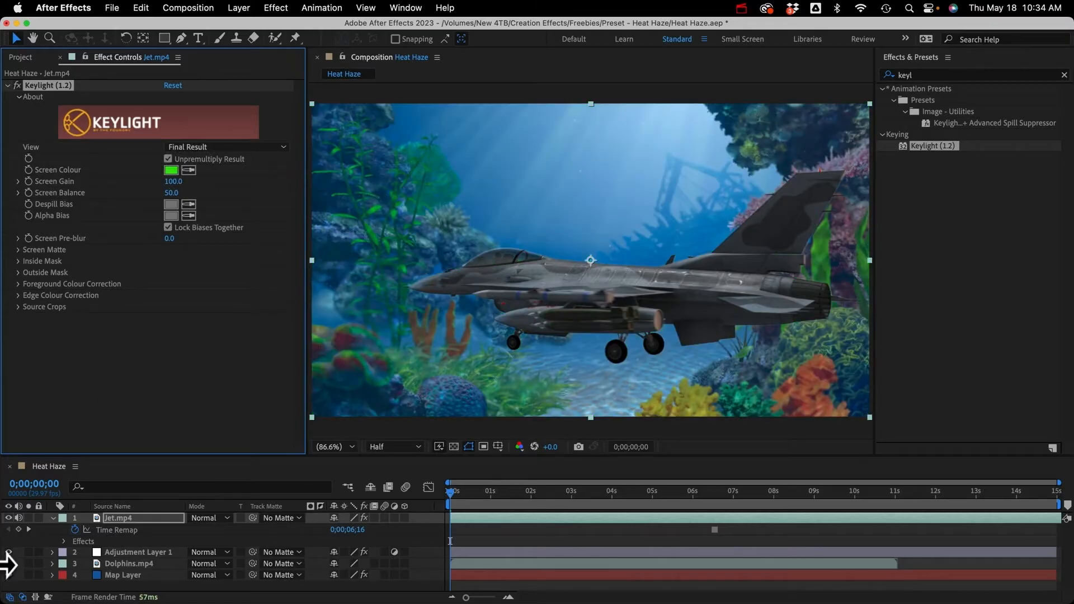
Delete the Dolphins.mp4 layer and hide the Map Layer
click(126, 564)
key(Delete)
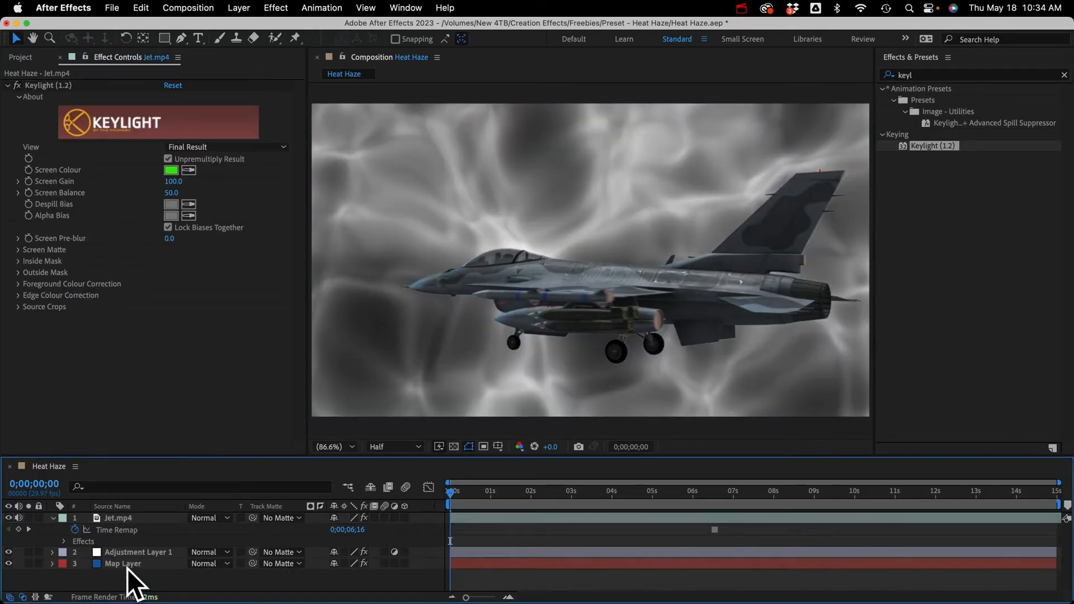
click(116, 517)
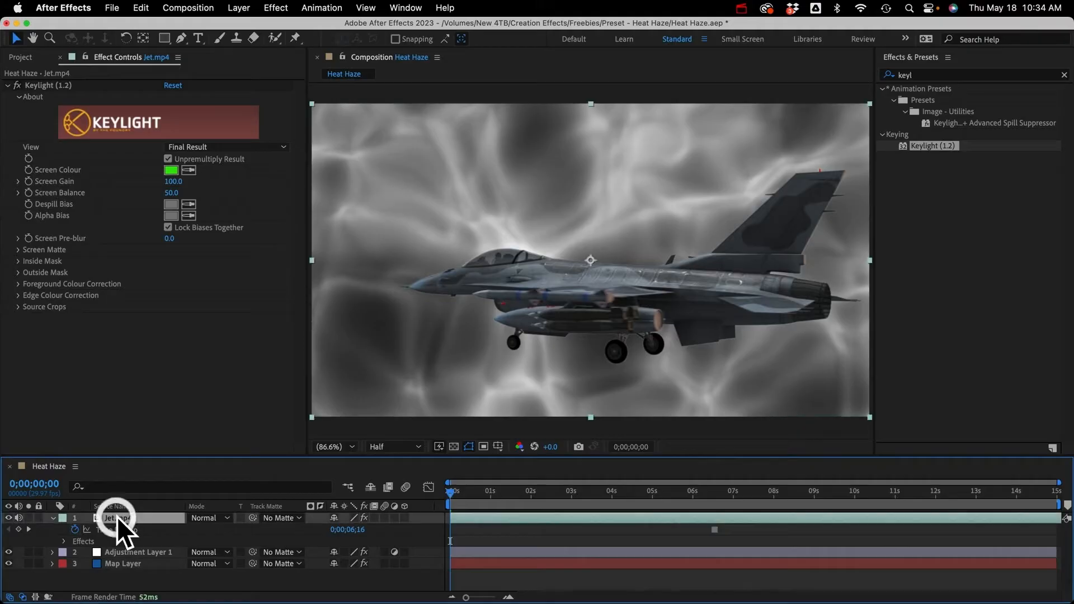
click(9, 563)
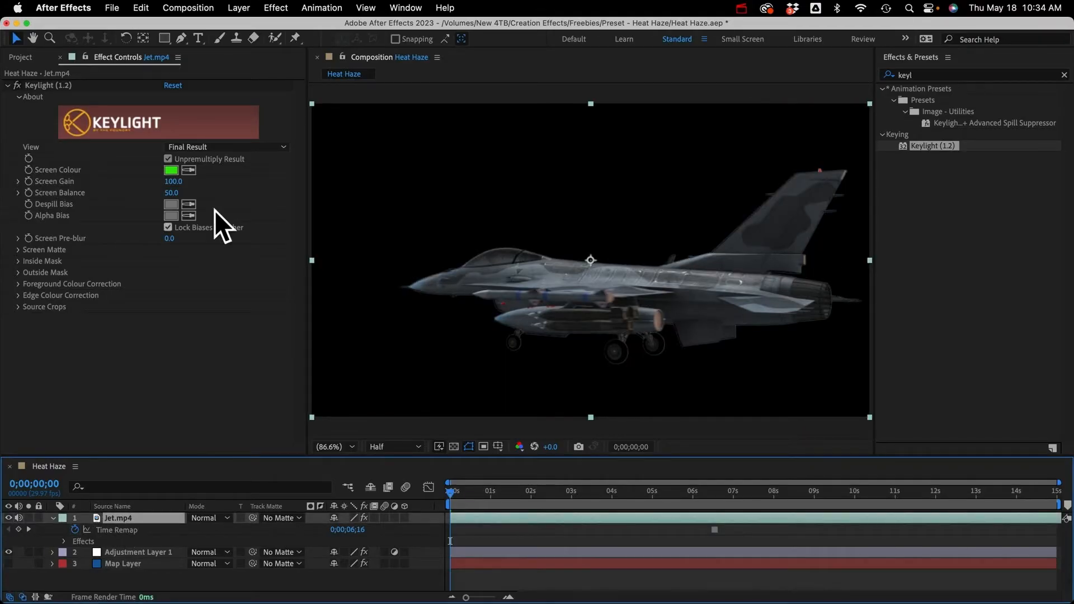
Place Runway.mp4 directly below Jet.mp4 and shift the jet toward the frame's left edge, leaving only its tail section in view
click(22, 57)
drag(55, 230, 138, 537)
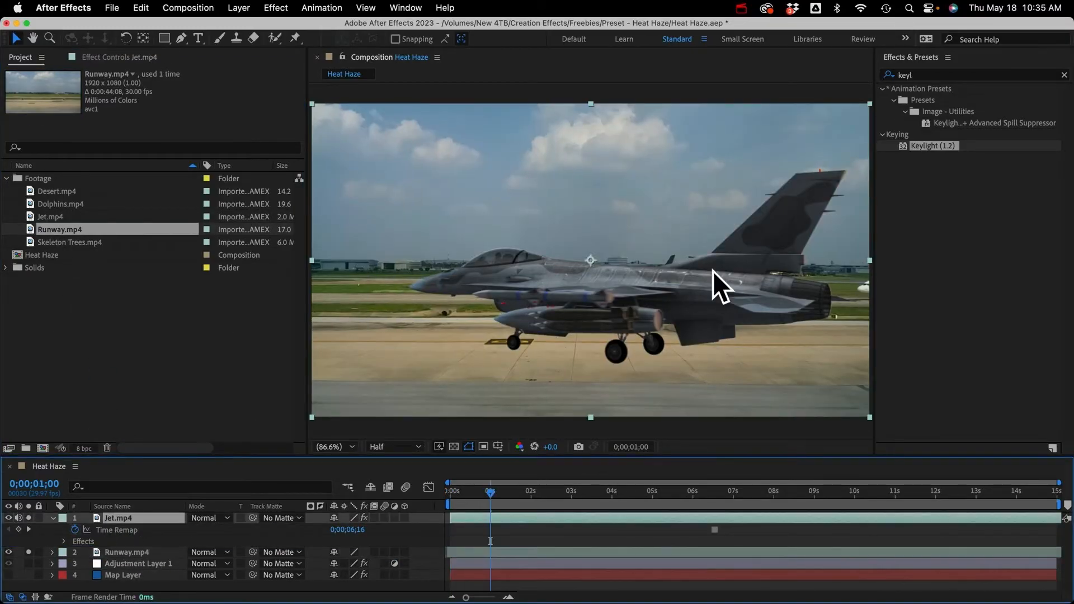
drag(713, 273, 348, 294)
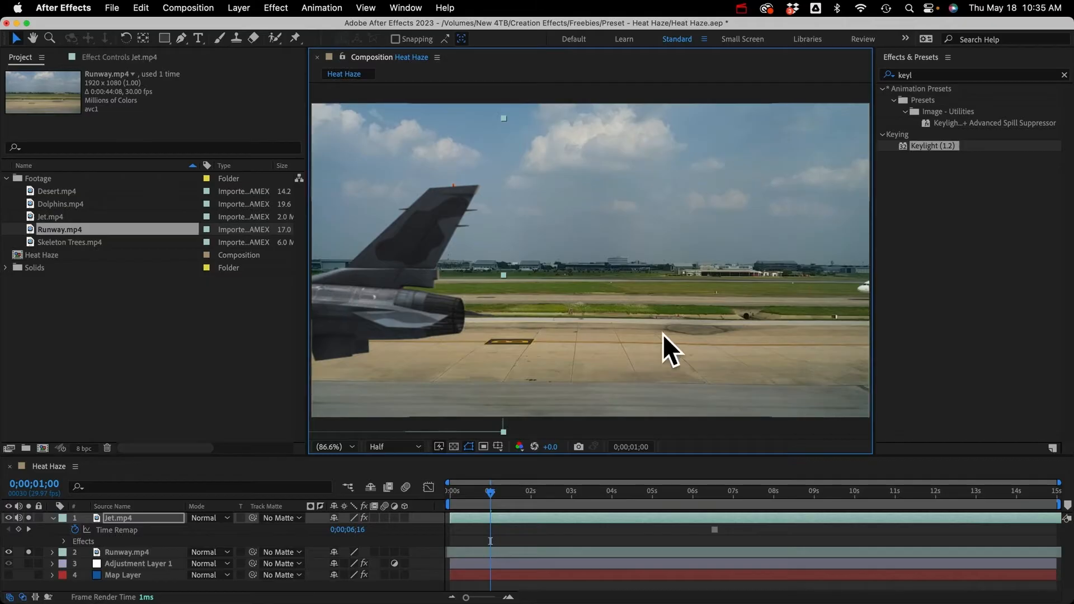
Preview the jet over the runway and set the composition's preview resolution to Full
key(space)
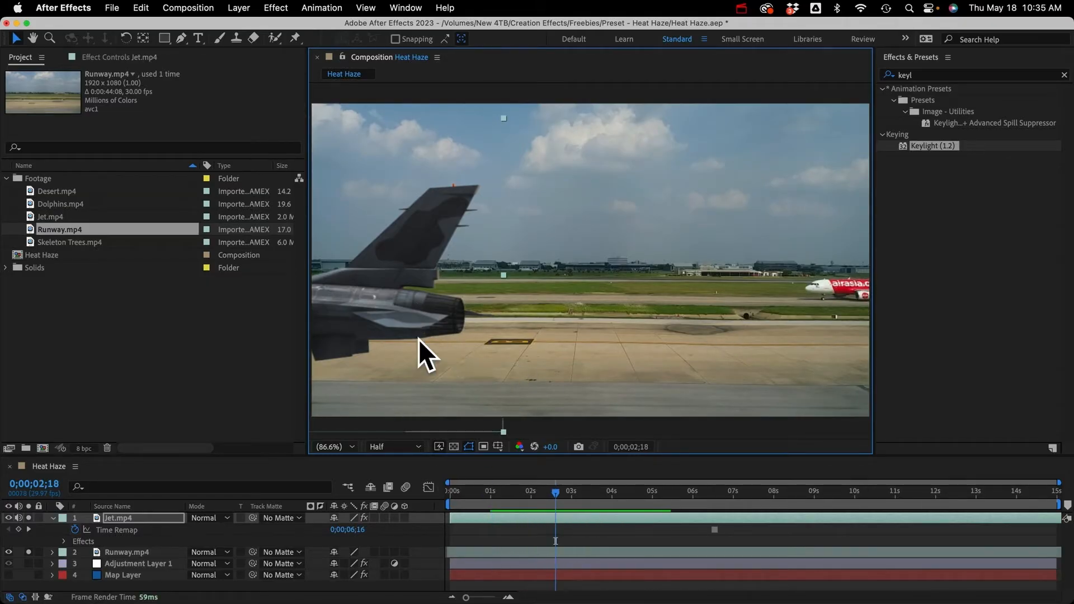
click(394, 446)
click(398, 478)
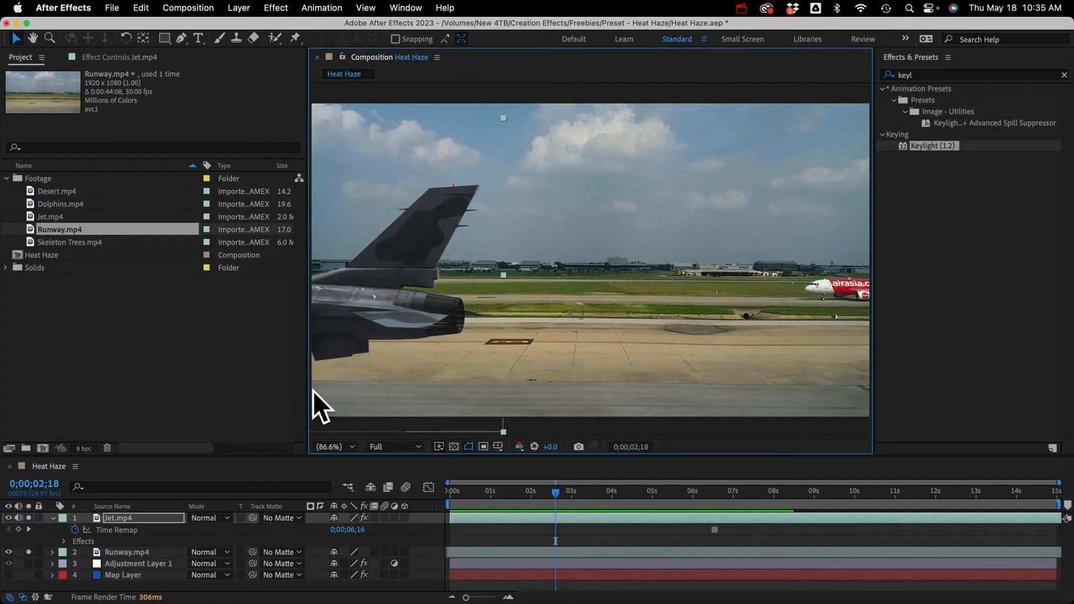
Draw a closed, narrow teardrop mask with the Pen tool on Runway.mp4, on the ground beneath the jet's tail
click(127, 552)
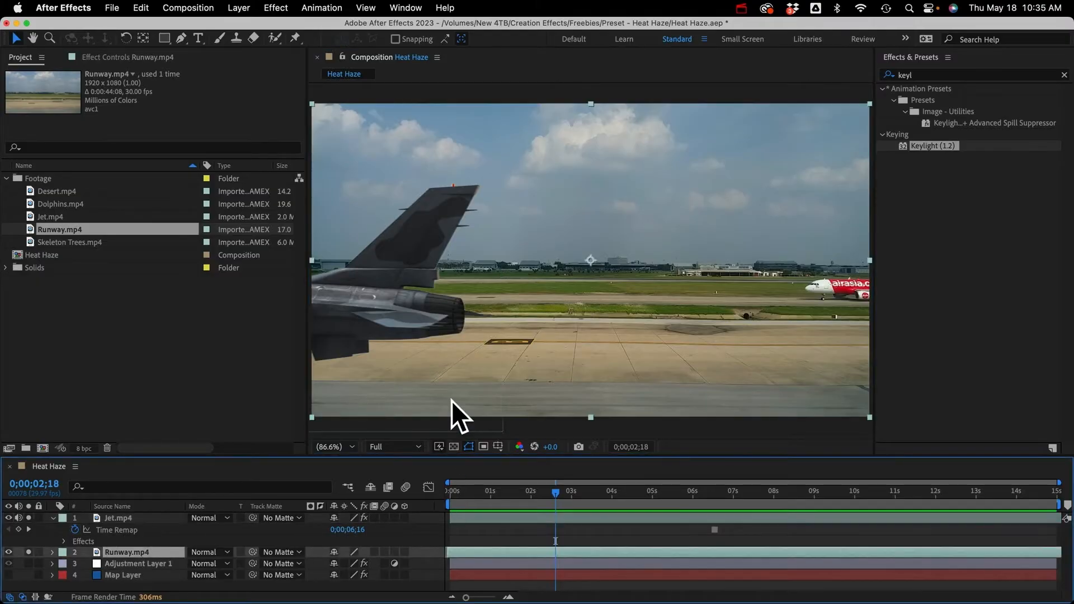
click(182, 36)
drag(383, 367, 498, 354)
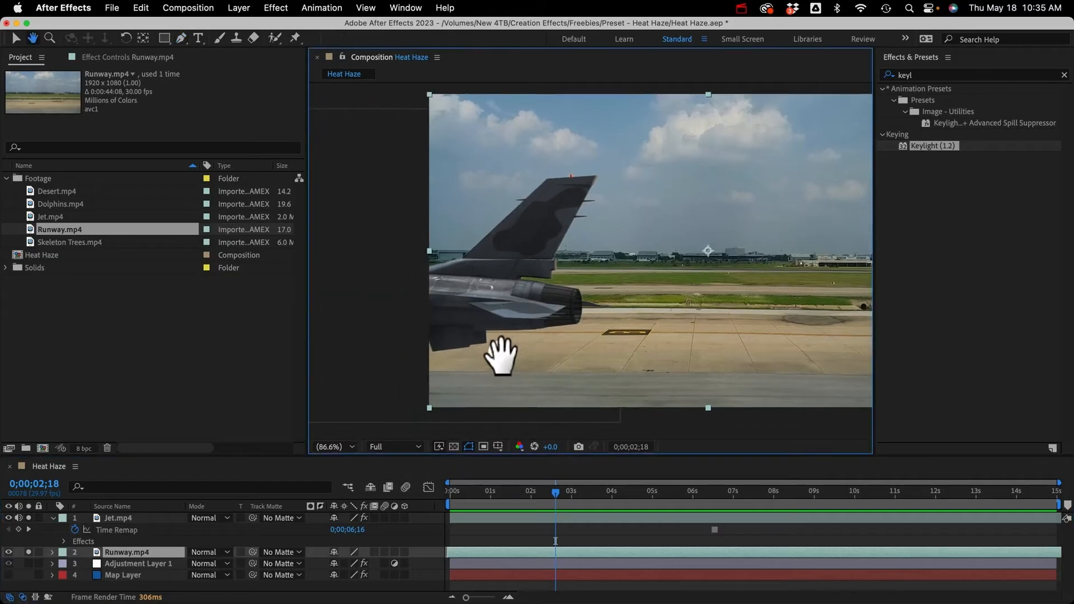
drag(365, 362, 422, 363)
drag(569, 378, 591, 385)
drag(377, 397, 299, 398)
click(365, 363)
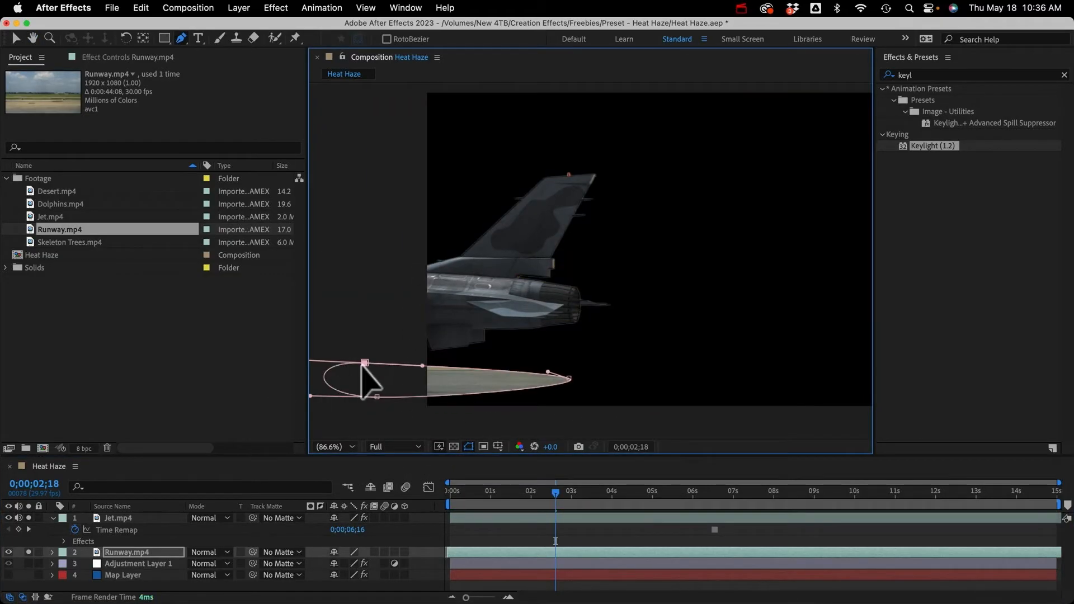
Find the Brightness & Contrast effect and apply it to Runway.mp4
click(926, 72)
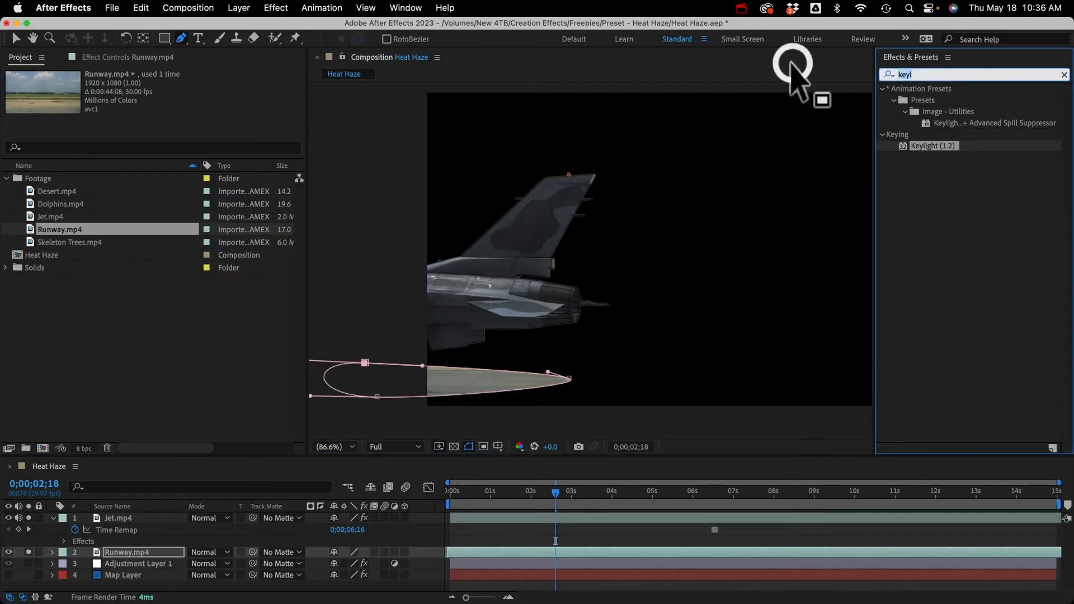
text(bright)
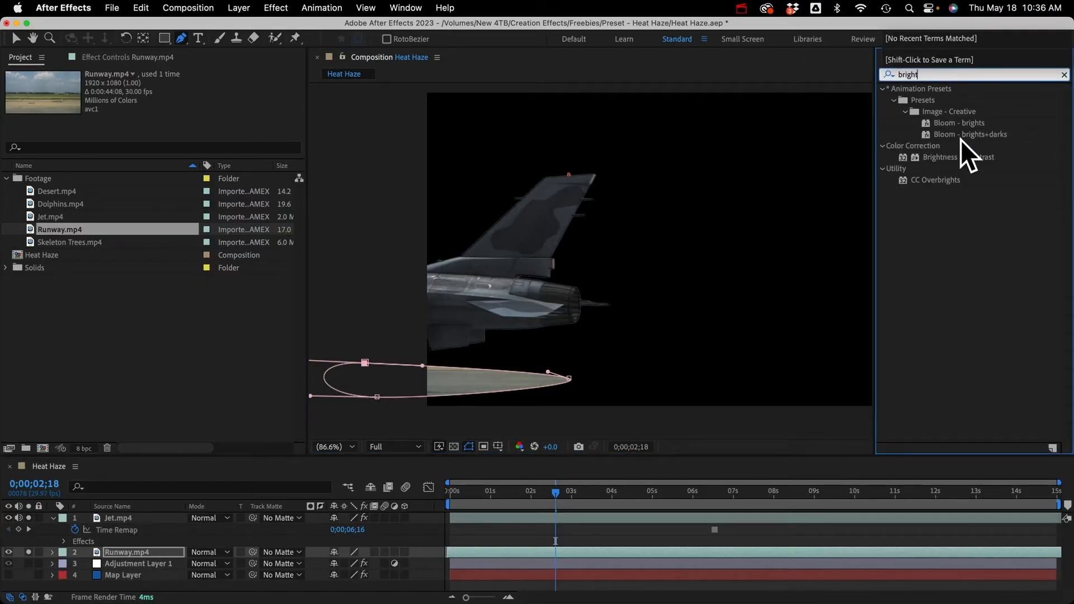
drag(962, 157, 133, 532)
Limit Runway.mp4's Brightness & Contrast effect to Mask 1 by adding a mask reference in its Compositing Options
click(52, 530)
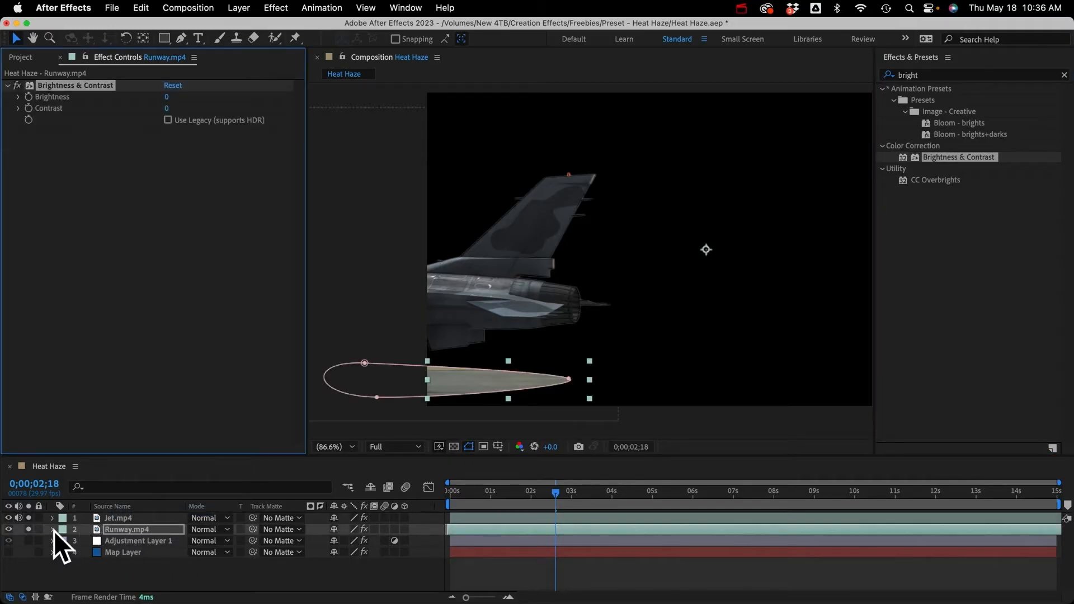
click(65, 553)
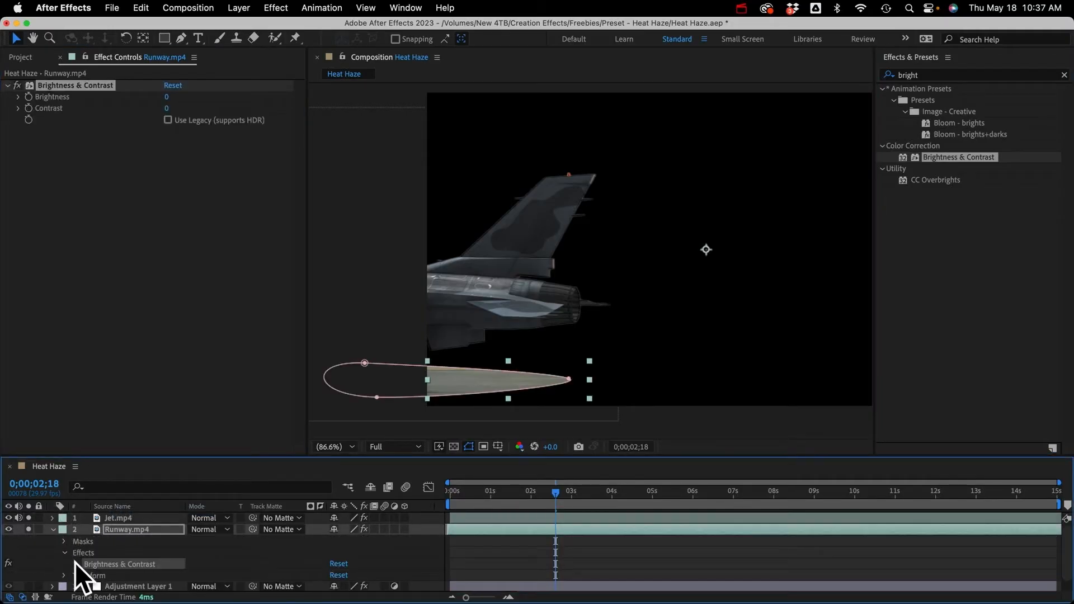
click(76, 564)
scroll(101, 559, down, 2)
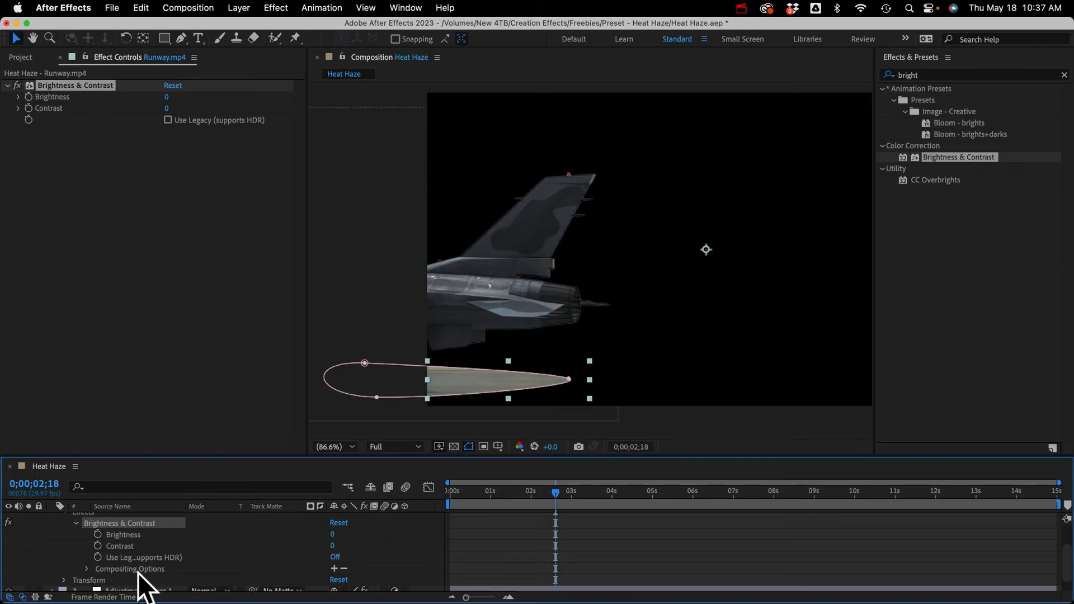
click(334, 568)
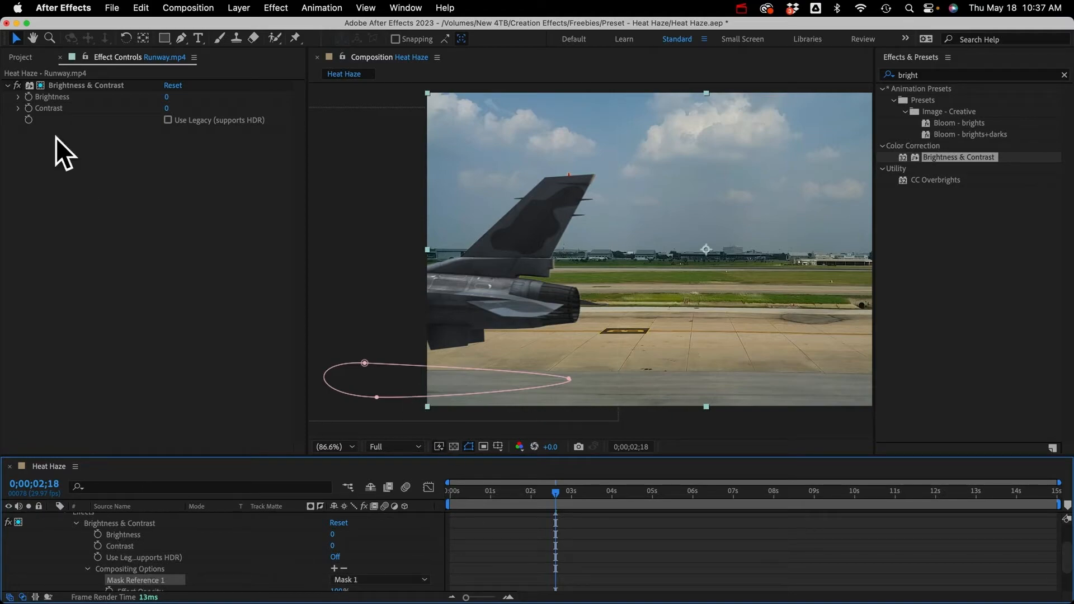
Darken the masked jet shadow with Brightness -78 and feather Mask 1 by 28 pixels
click(64, 84)
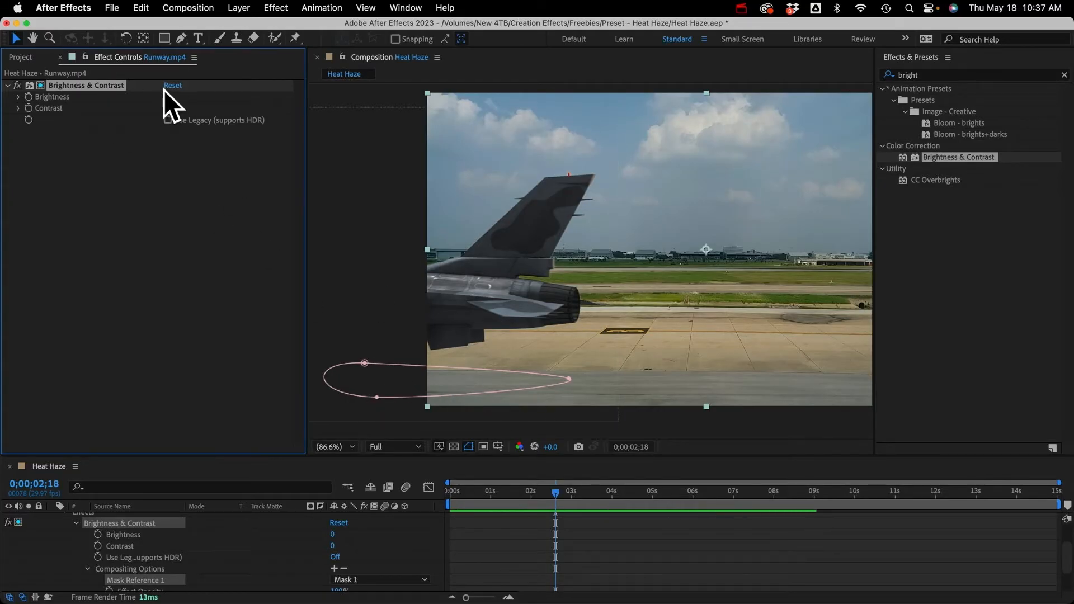
drag(165, 97, 122, 106)
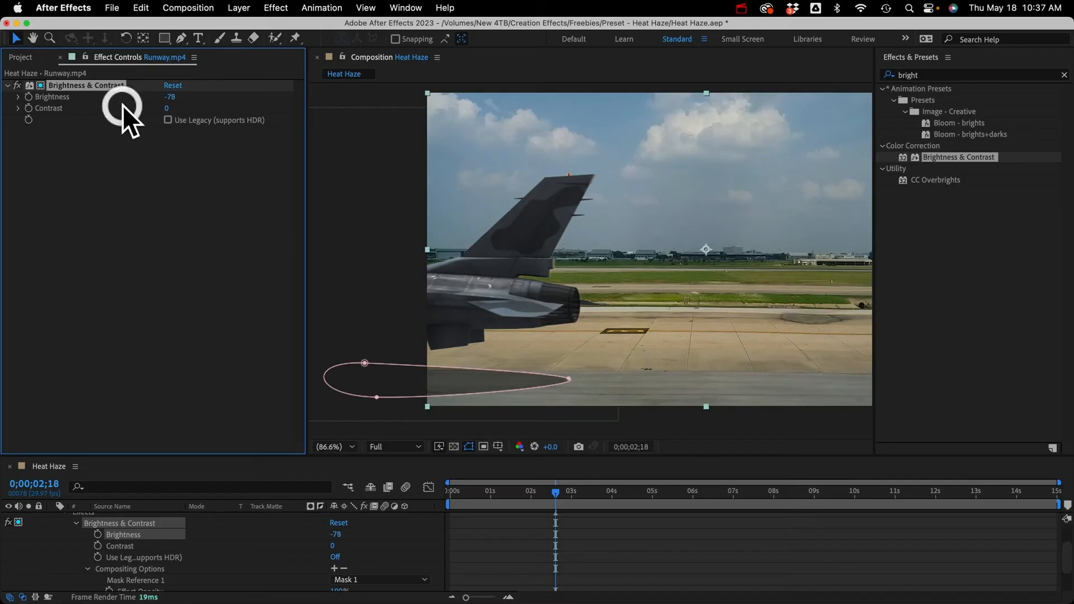
key(f)
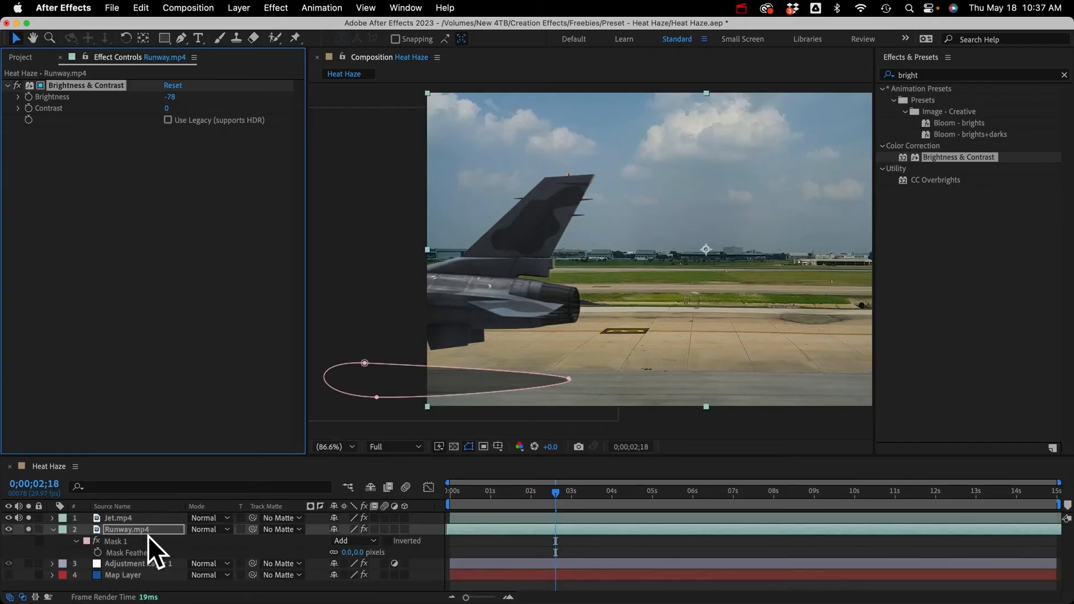
drag(349, 552, 359, 560)
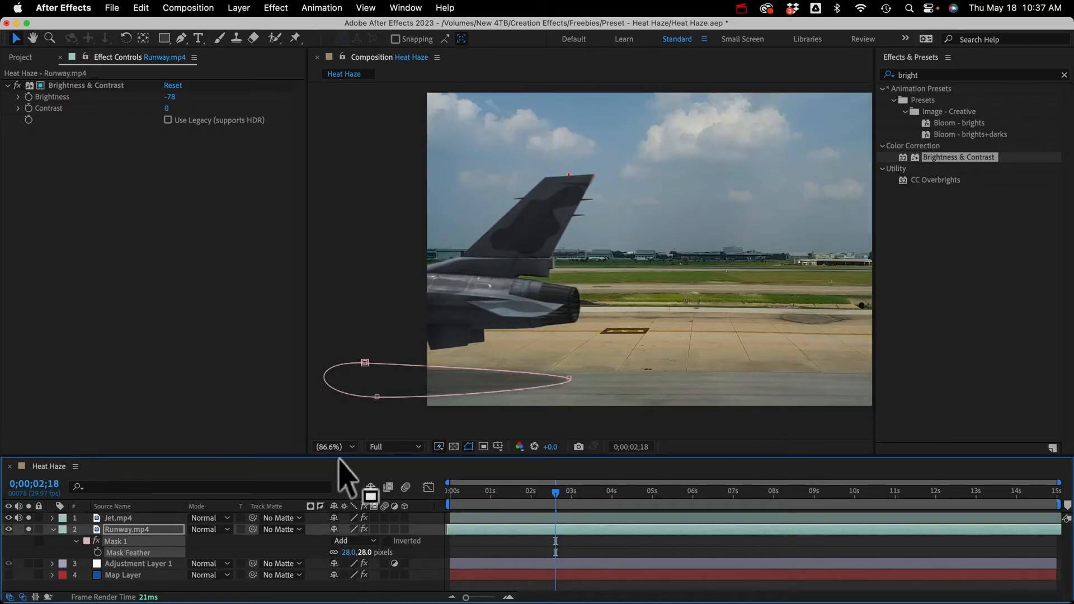
click(327, 332)
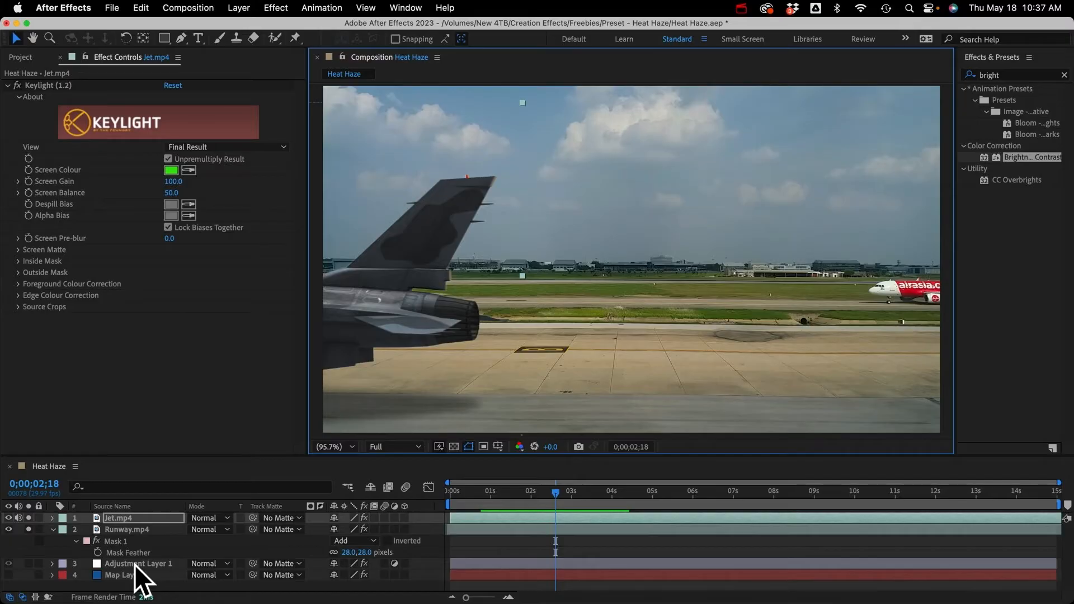
Move Adjustment Layer 1 to the top of the layer stack and solo only the Map Layer, with its visibility on
drag(134, 565, 146, 513)
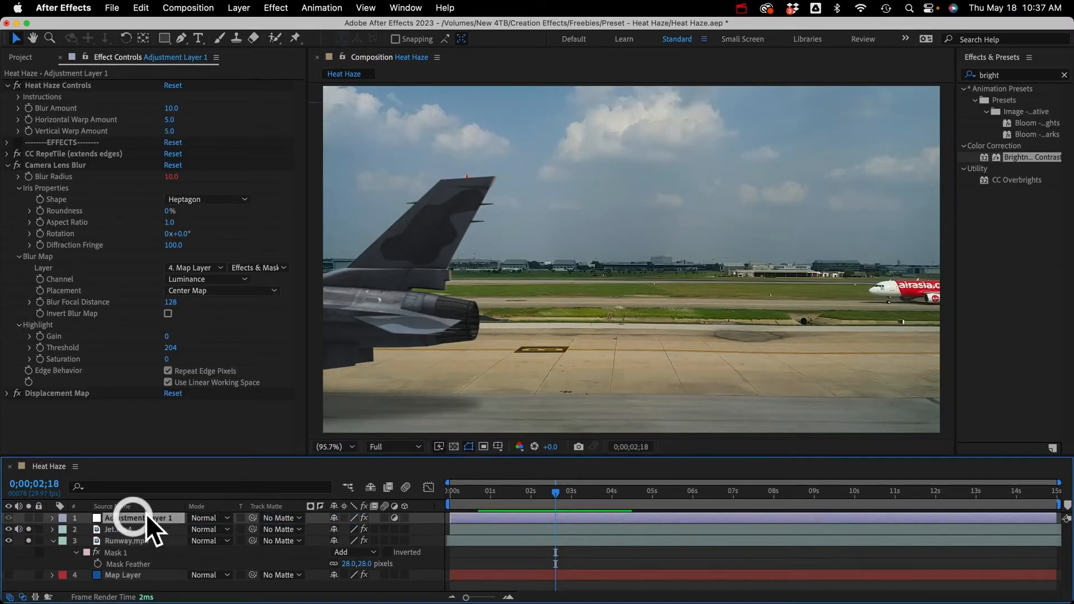
click(124, 575)
click(8, 575)
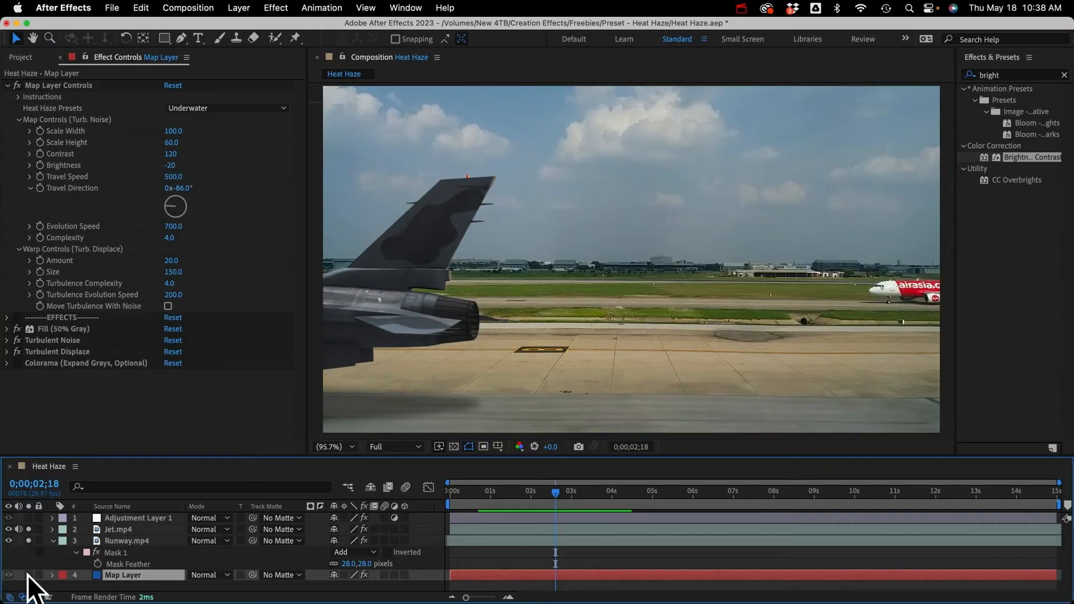
click(29, 575)
click(28, 541)
click(29, 529)
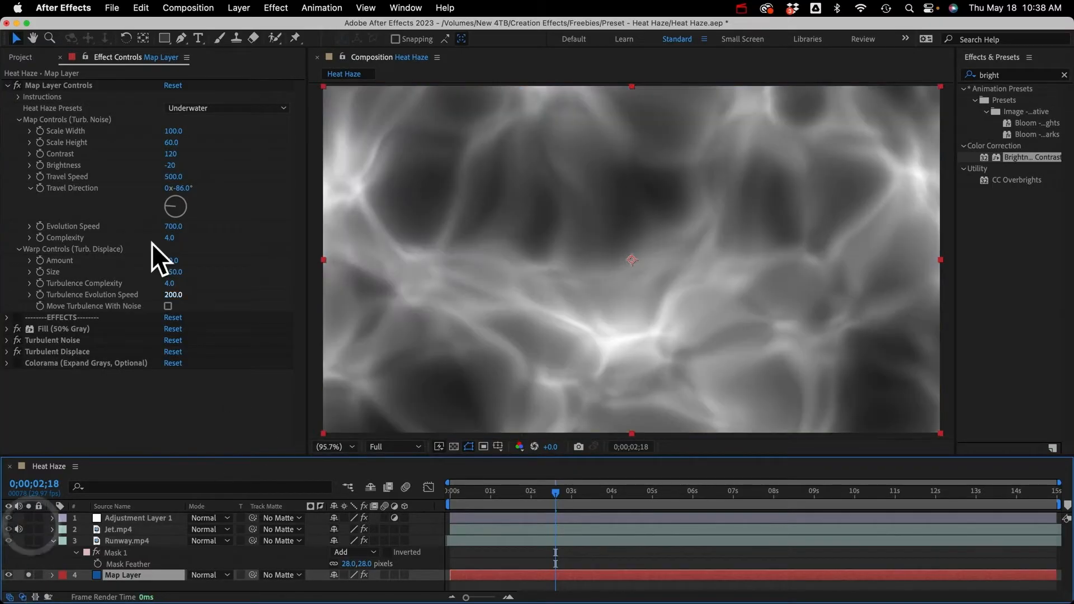
Set the Map Layer's Heat Haze Presets to Intense Jet Engine and preview the map's motion
click(213, 106)
click(216, 155)
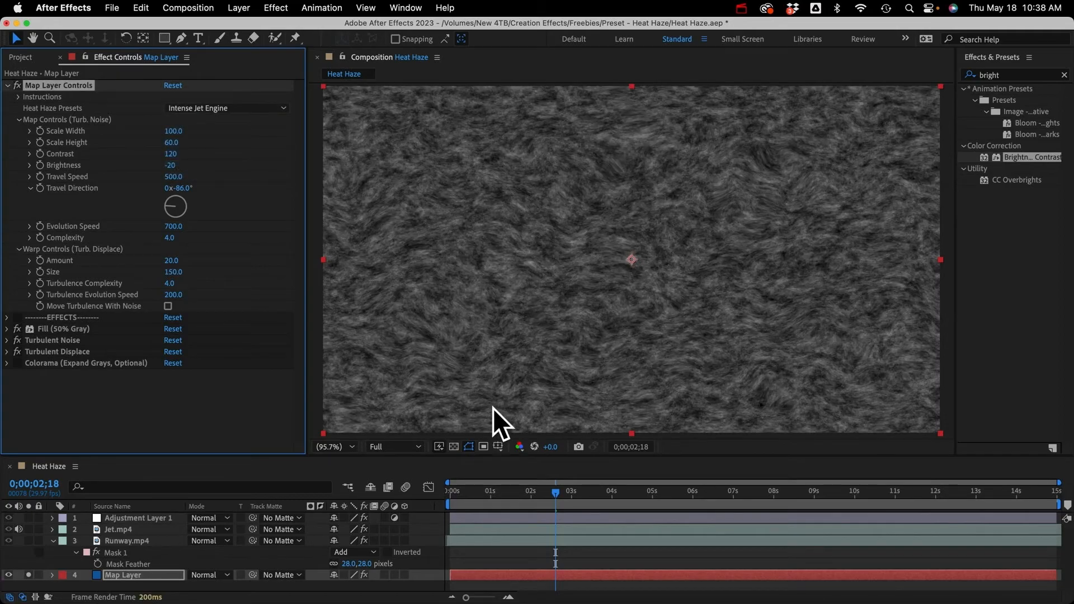
key(space)
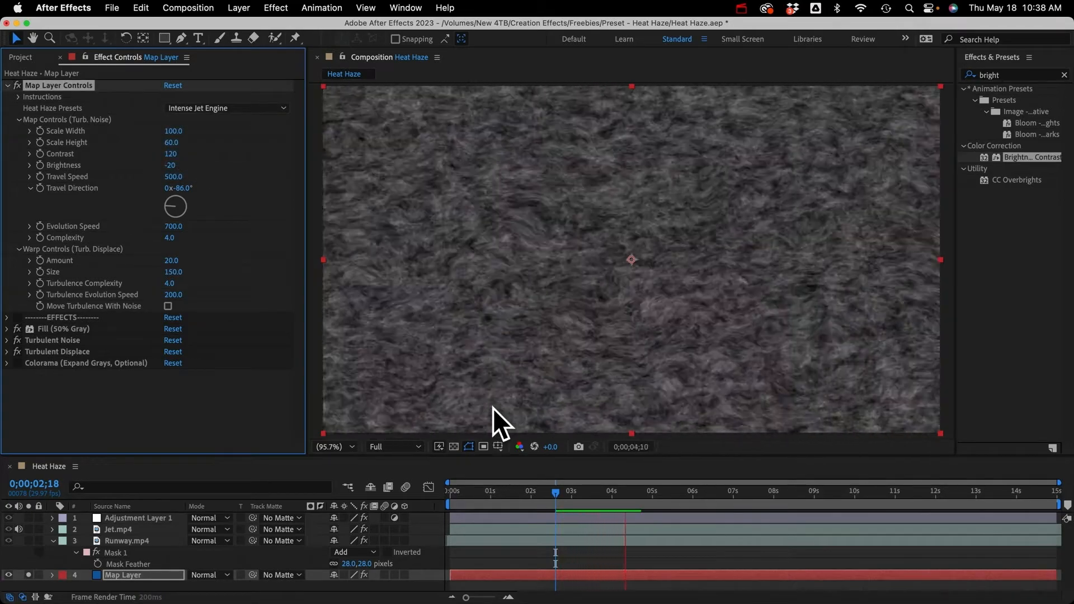
Stop the preview, set the Map Layer's Travel Direction to 86°, and unsolo the layer
key(space)
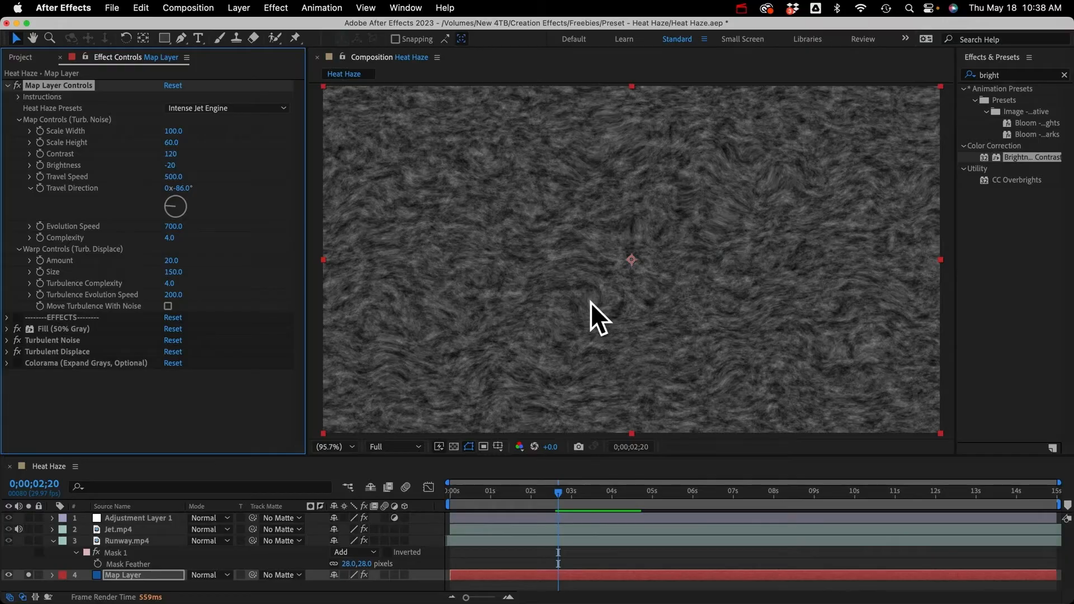
drag(187, 190, 352, 243)
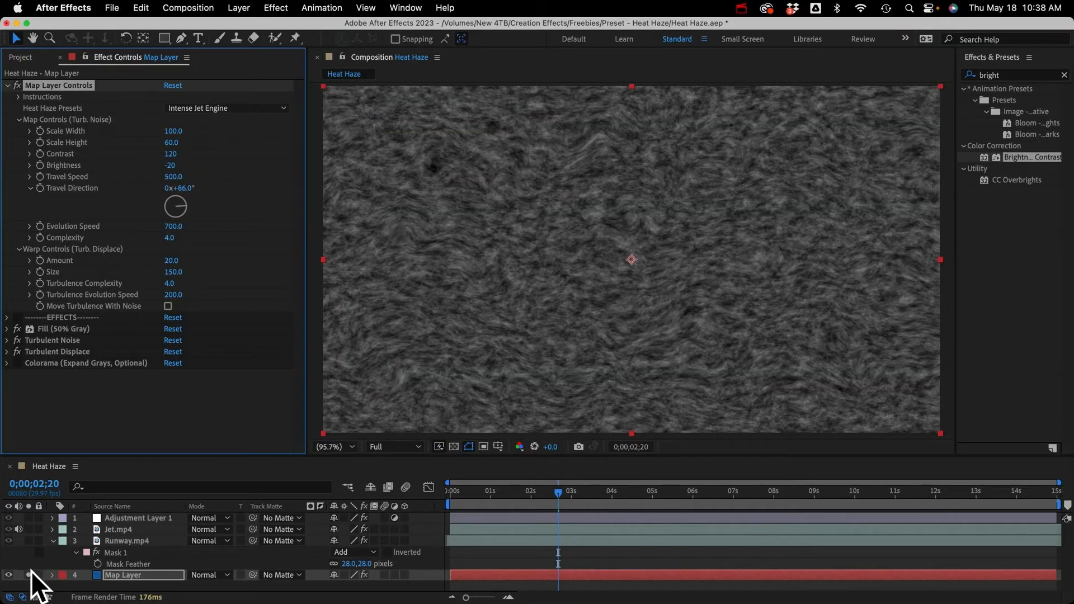
click(29, 575)
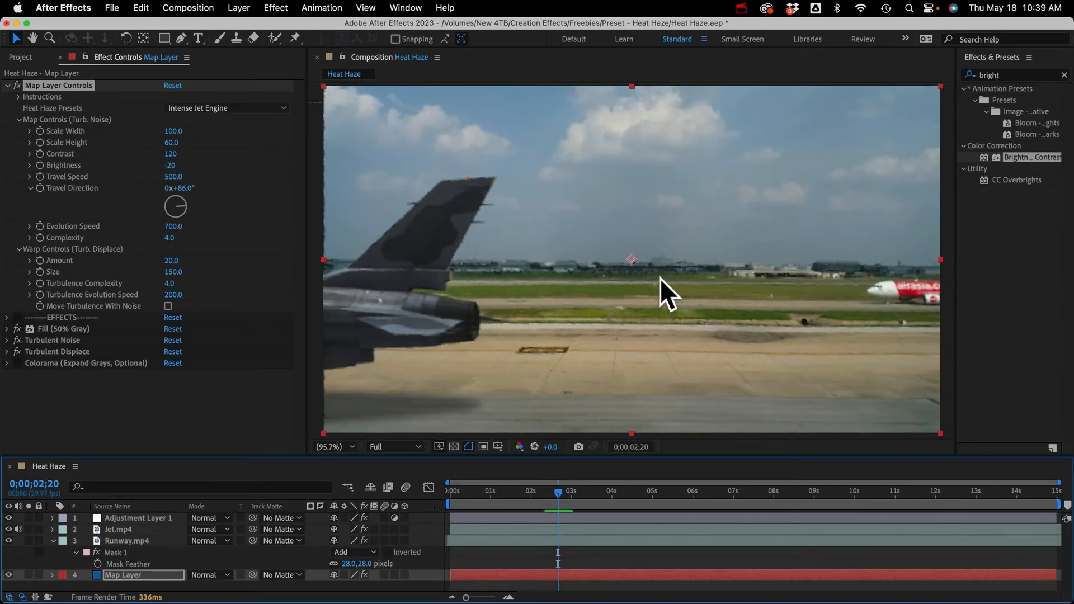
Draw a long, tapered closed mask on the Map Layer with the Pen tool, extending from the jet's exhaust nozzle over the runway
click(128, 576)
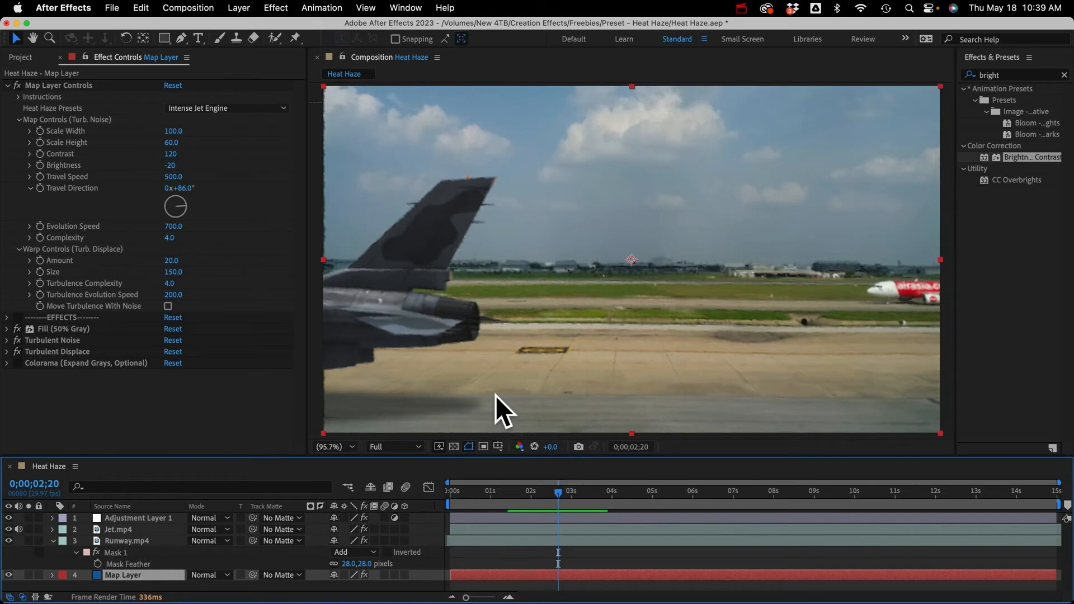
key(g)
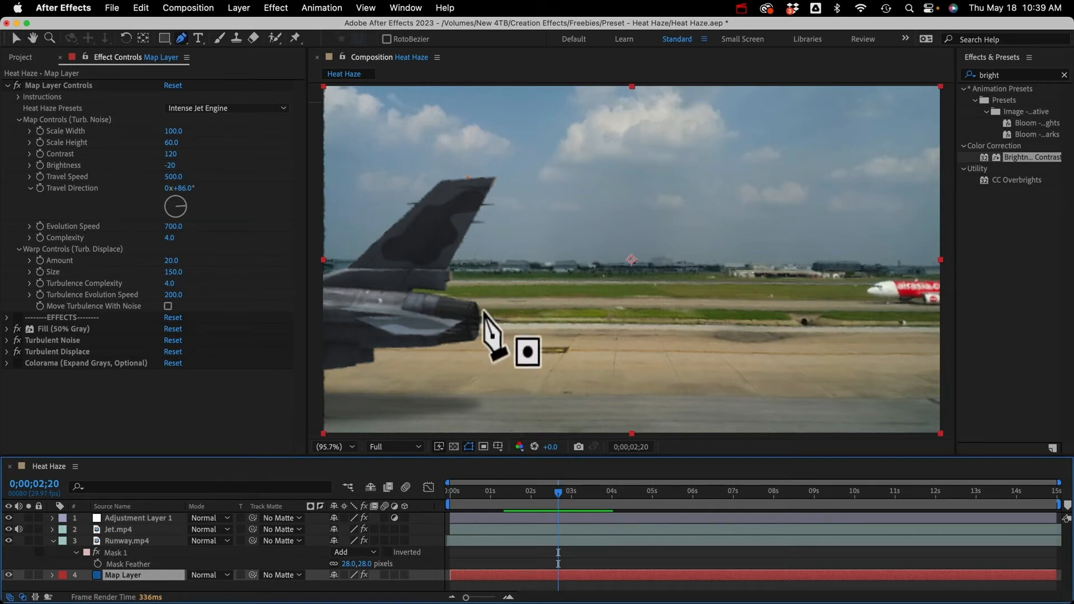
click(478, 304)
click(474, 319)
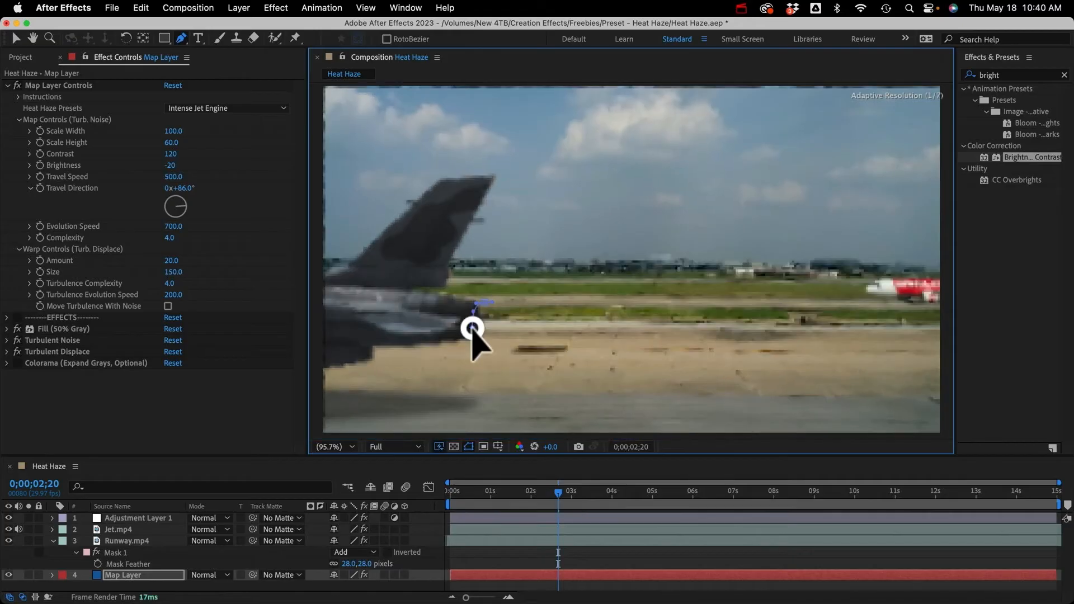
drag(474, 338, 484, 339)
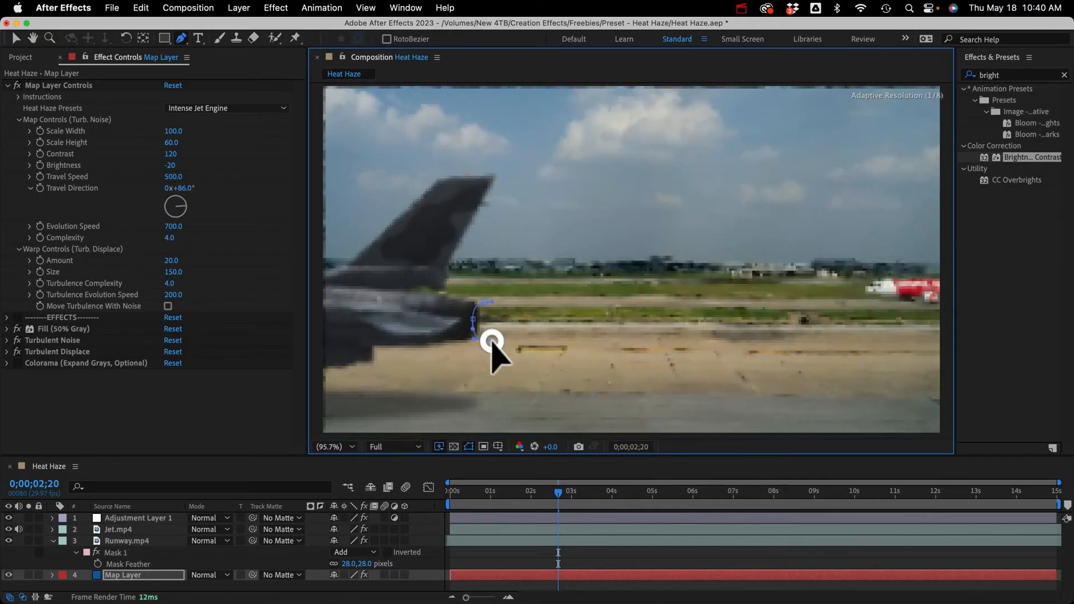
drag(687, 329, 712, 330)
click(637, 308)
mouse_move(636, 308)
mouse_down()
mouse_move(487, 319)
mouse_move(678, 361)
mouse_move(645, 345)
mouse_move(615, 309)
mouse_up()
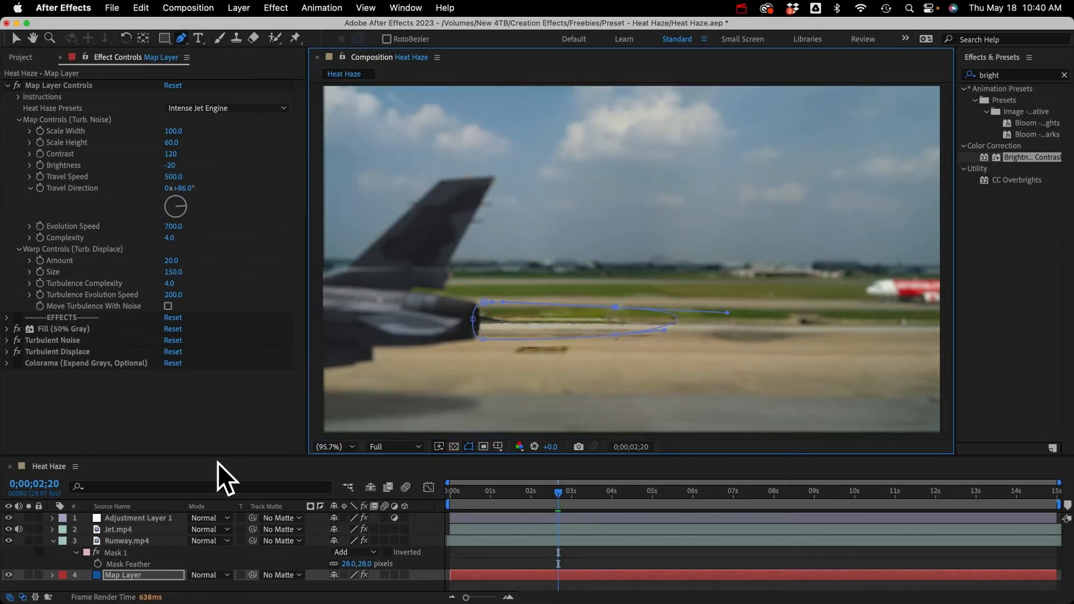
Solo the Map Layer and limit its Turbulent Noise to Mask 1 with a single mask reference in the effect's Compositing Options
click(28, 575)
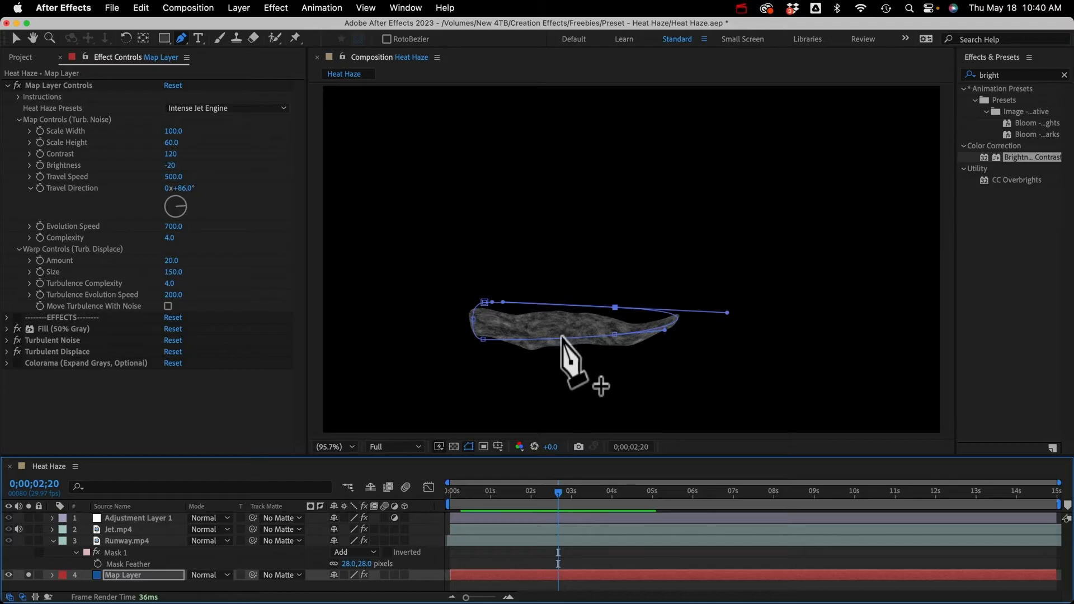
click(52, 575)
scroll(56, 585, down, 5)
scroll(55, 573, down, 1)
click(95, 550)
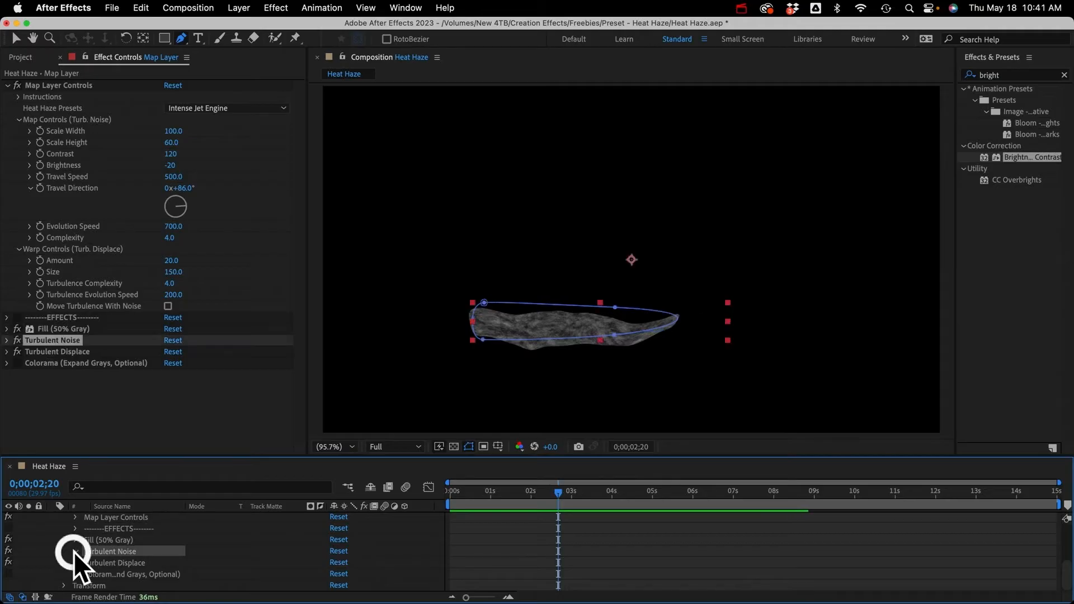
click(74, 551)
scroll(319, 565, down, 6)
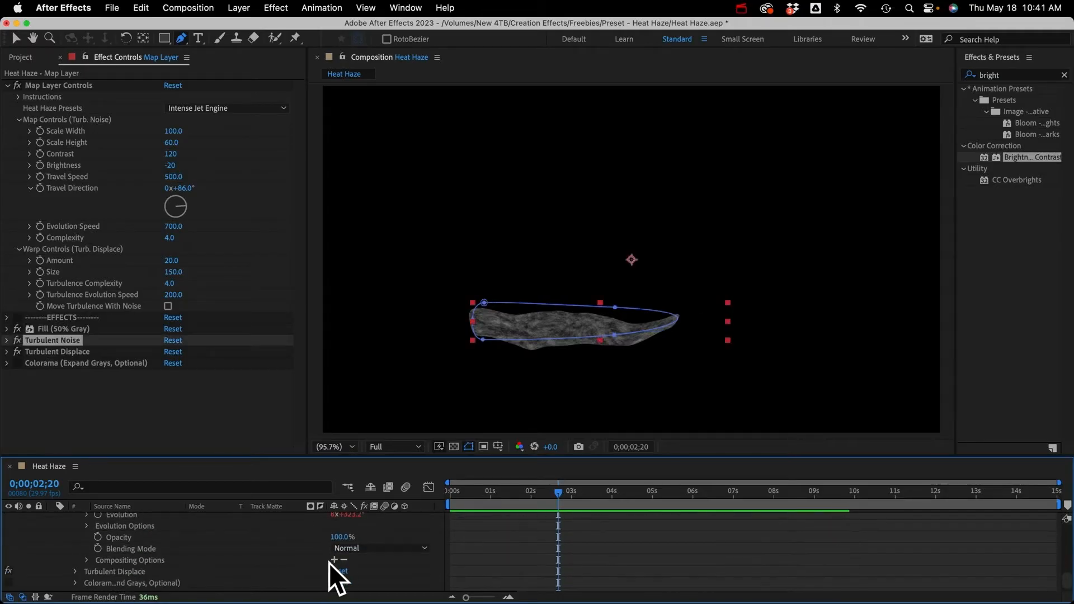
click(335, 560)
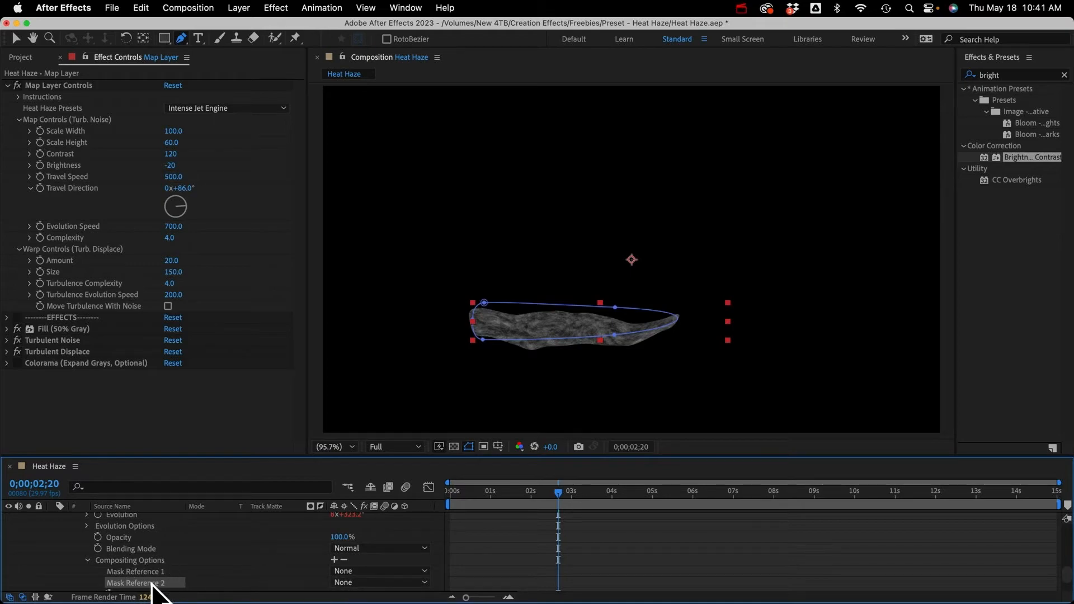
key(Delete)
click(348, 571)
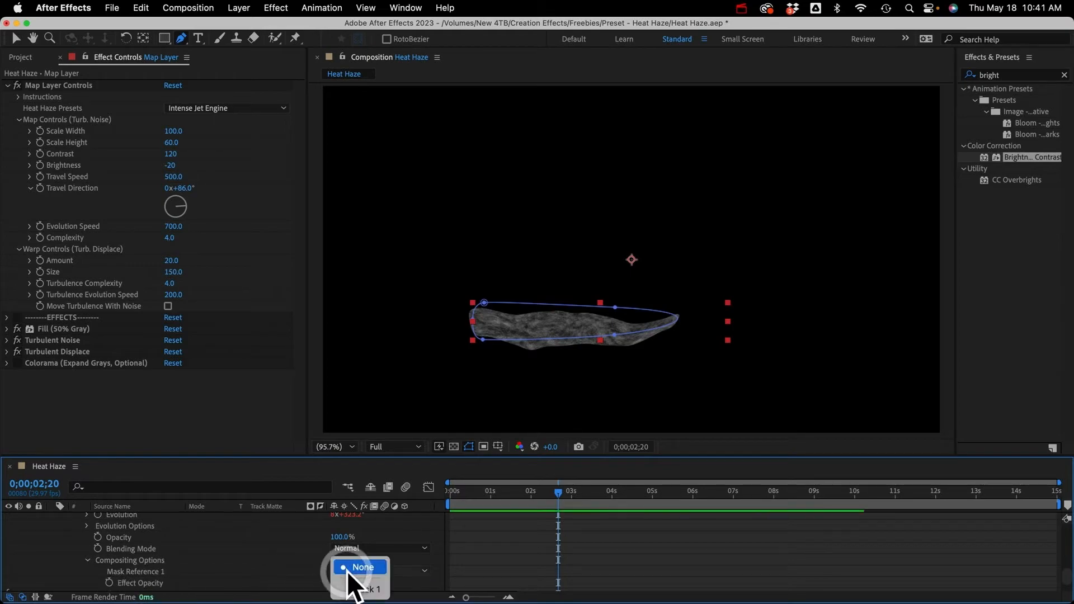
click(363, 586)
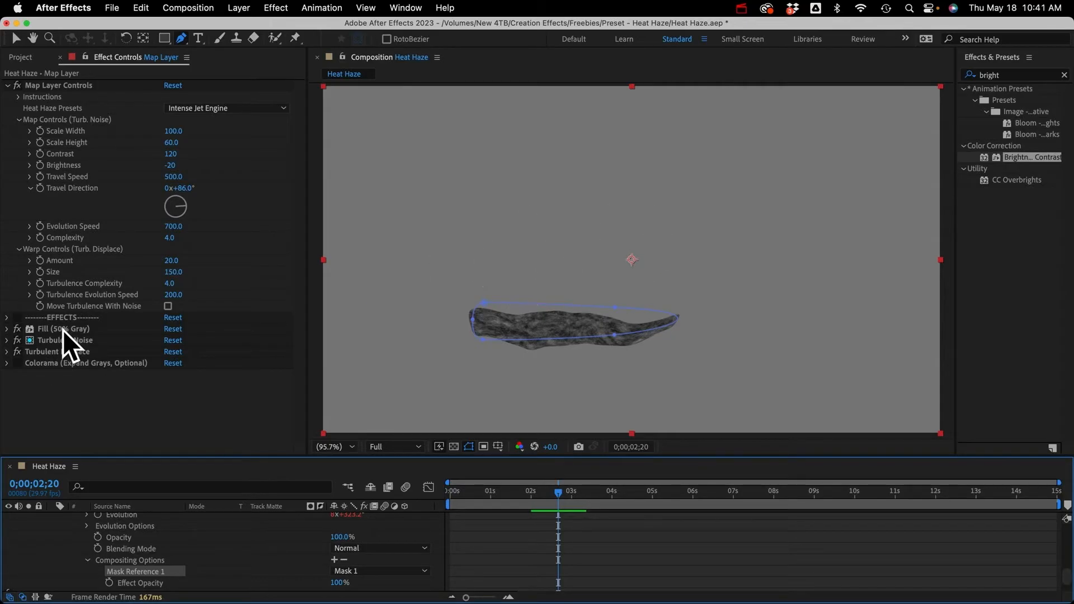
Unsolo the Map Layer and add tight feather points to its Mask 1 at the jet nozzle with the Mask Feather tool
click(35, 330)
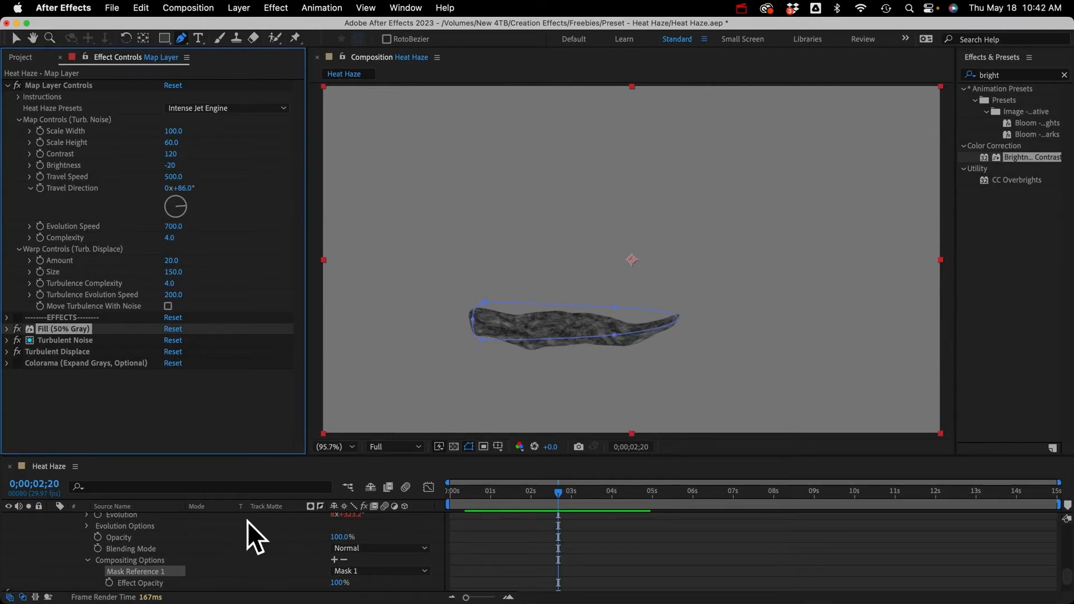
key(f)
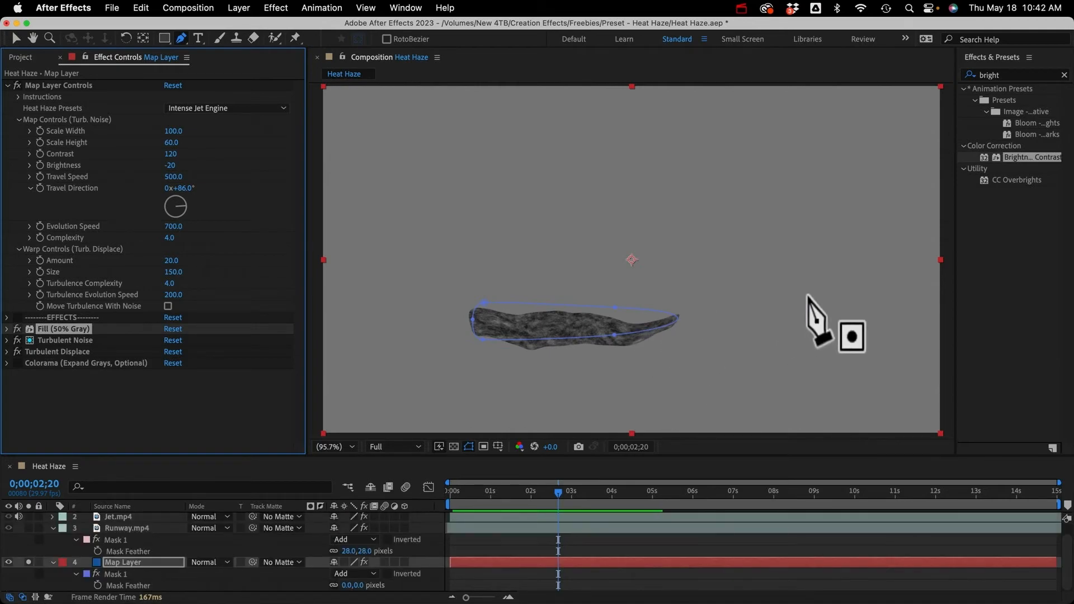
drag(180, 39, 241, 96)
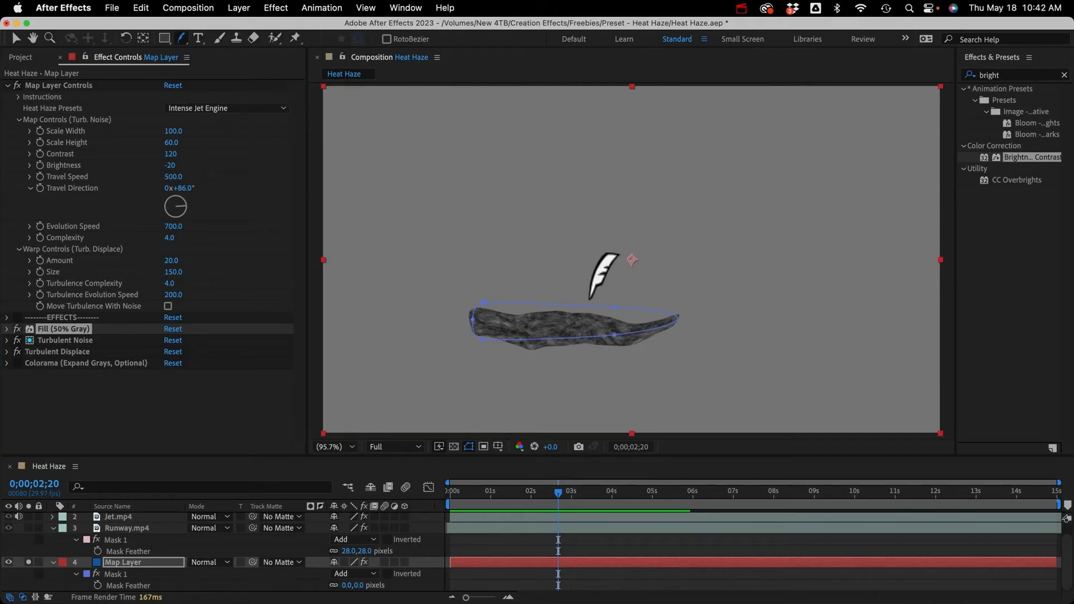
click(29, 562)
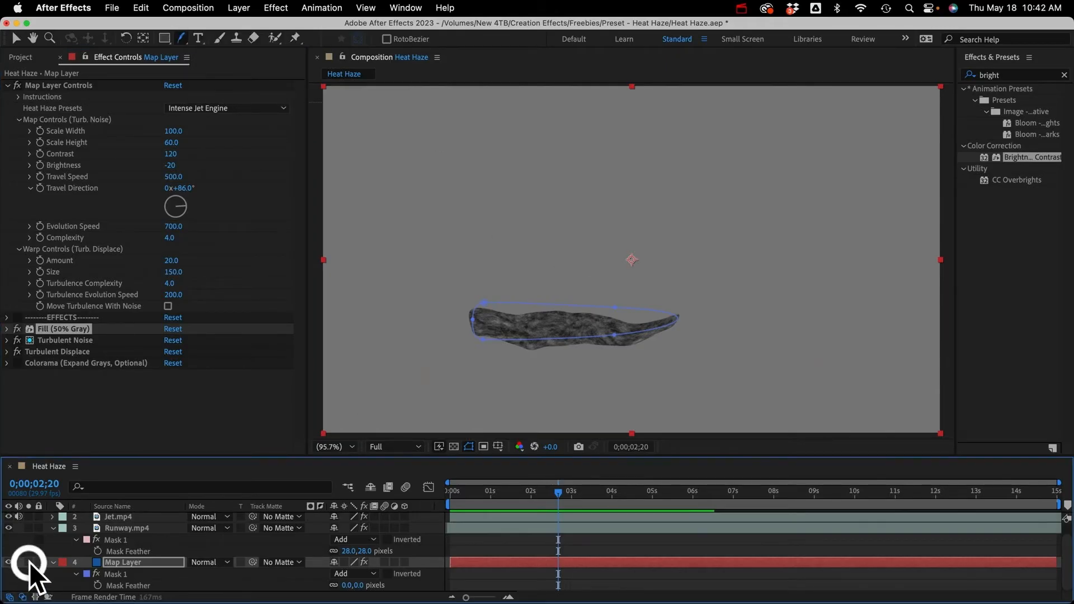
click(116, 575)
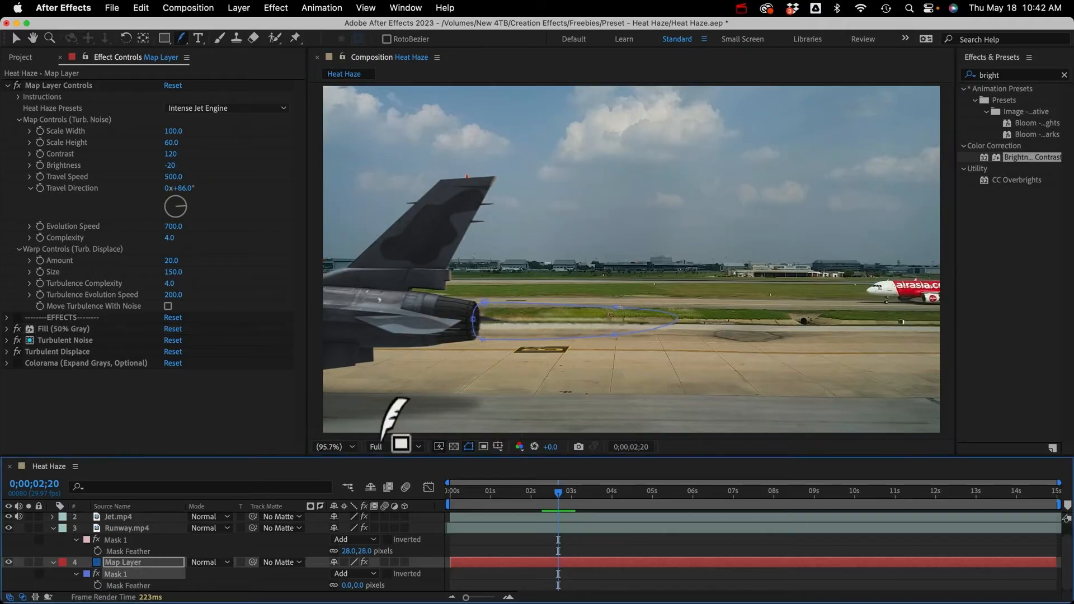
click(497, 338)
drag(498, 338, 474, 341)
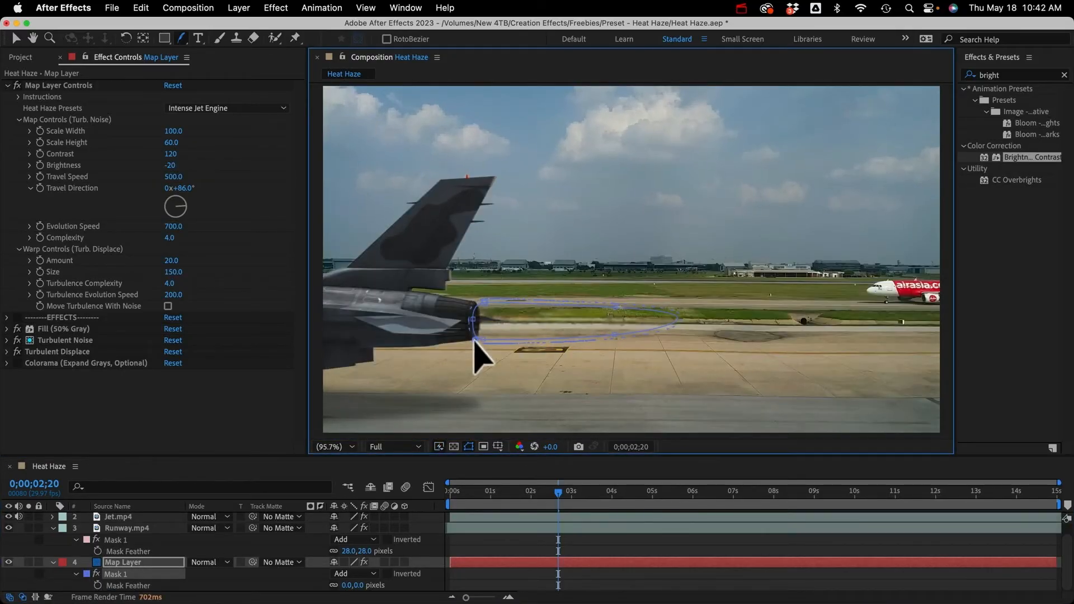
drag(484, 302, 476, 301)
Add feather points along the Map Layer's Mask 1, spreading the feather above, below and far behind the exhaust tip
drag(678, 319, 976, 315)
drag(615, 307, 621, 255)
drag(678, 318, 721, 247)
drag(678, 318, 833, 257)
drag(615, 335, 618, 370)
drag(563, 338, 563, 349)
drag(674, 322, 706, 357)
drag(678, 319, 920, 366)
drag(678, 319, 811, 368)
Reposition the outer feather points of Mask 1 to smooth the exhaust's flared falloff behind the jet
drag(834, 259, 888, 273)
drag(722, 247, 726, 269)
drag(615, 257, 588, 266)
drag(617, 369, 641, 354)
drag(811, 368, 786, 358)
drag(887, 272, 919, 272)
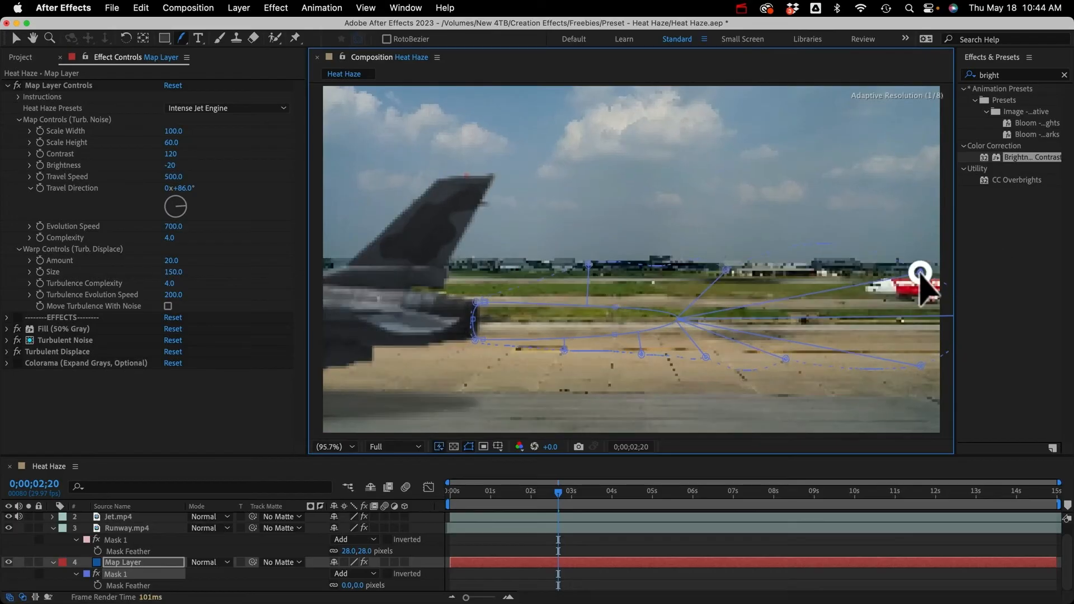
key(comma)
drag(808, 289, 835, 288)
key(shift+slash)
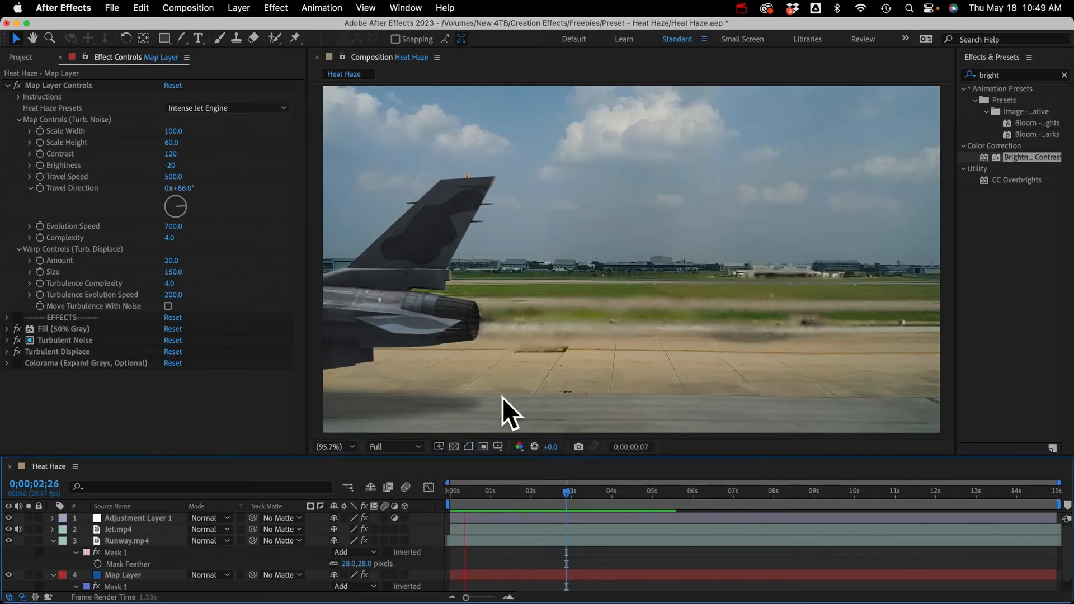
Stop the preview and disable Turbulent Displace on the Map Layer
key(space)
click(124, 576)
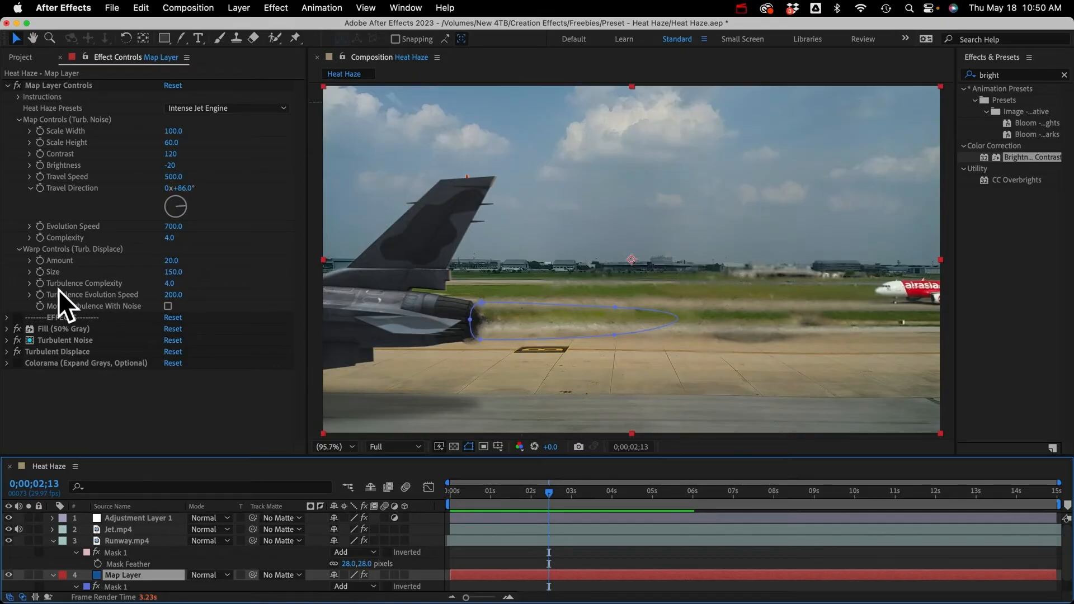
click(17, 351)
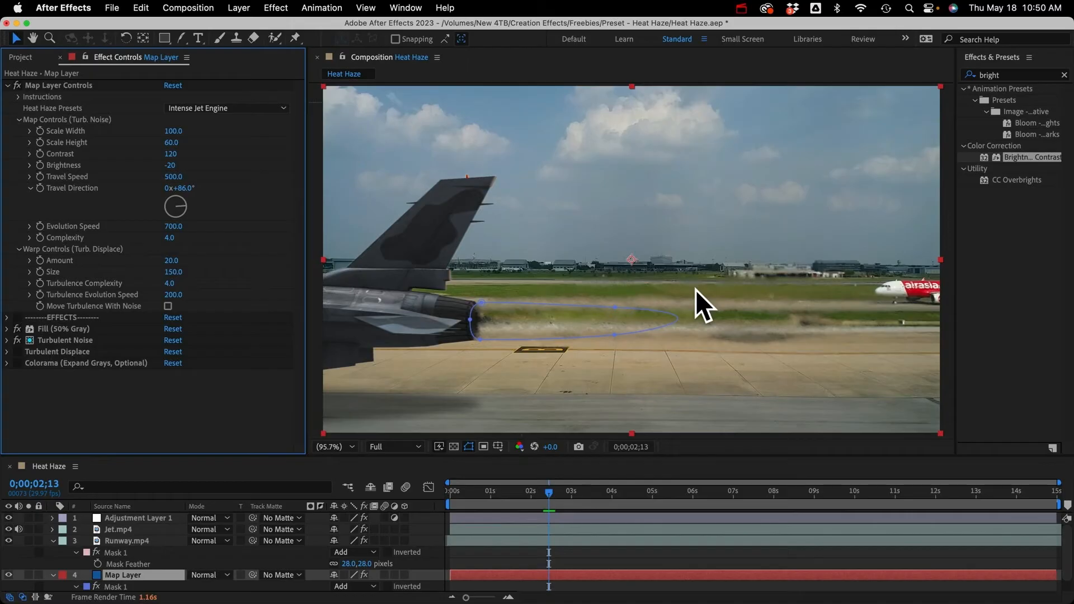
Duplicate the Map Layer, set the copy's Heat Haze Presets to Slow & Smooth, and name it Map Layer 2
click(146, 517)
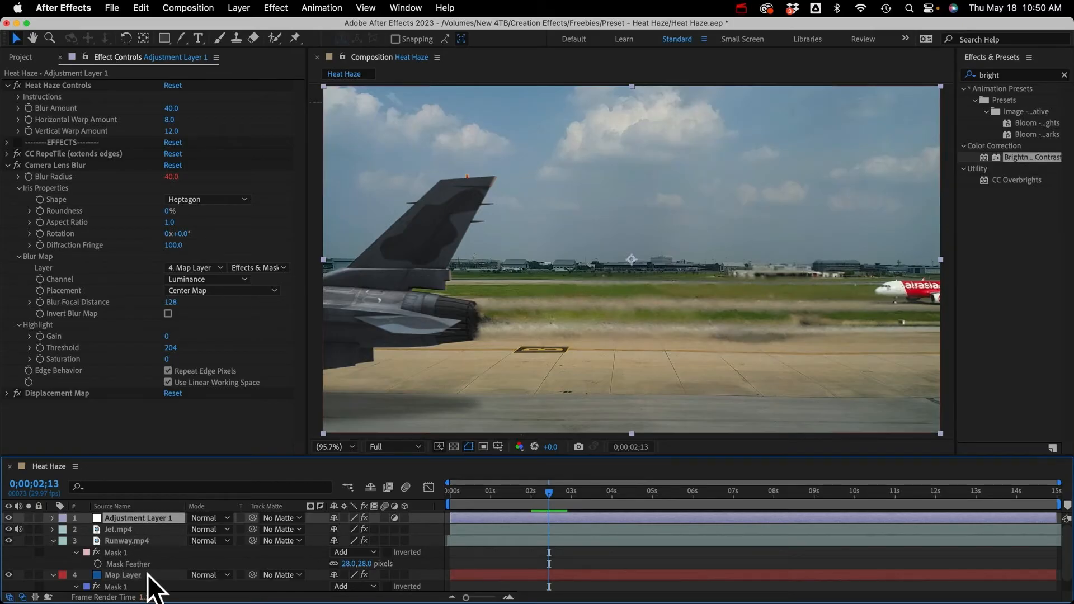
click(131, 578)
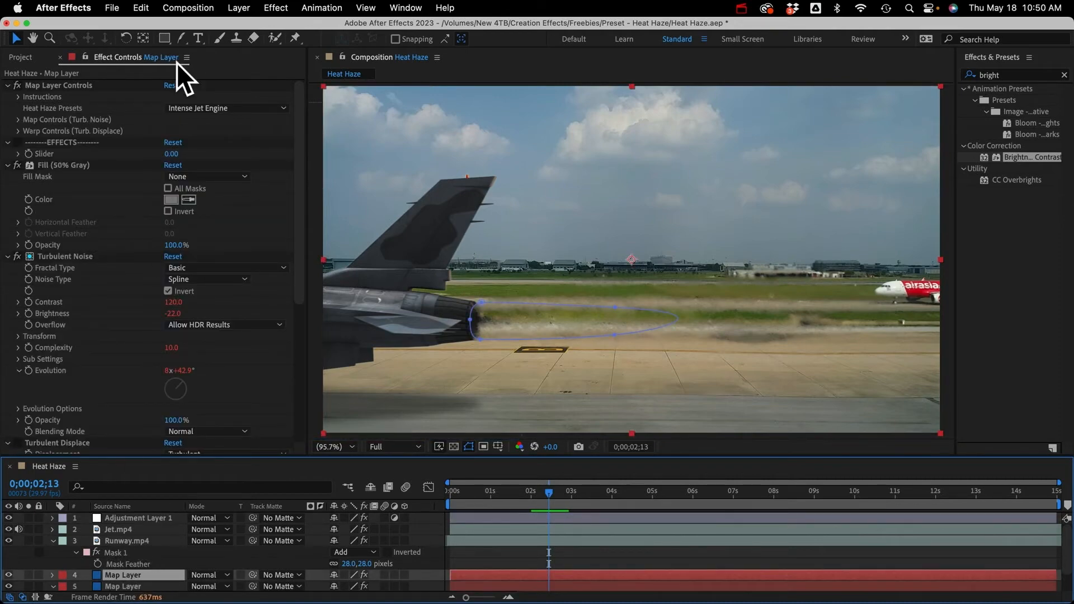
click(199, 110)
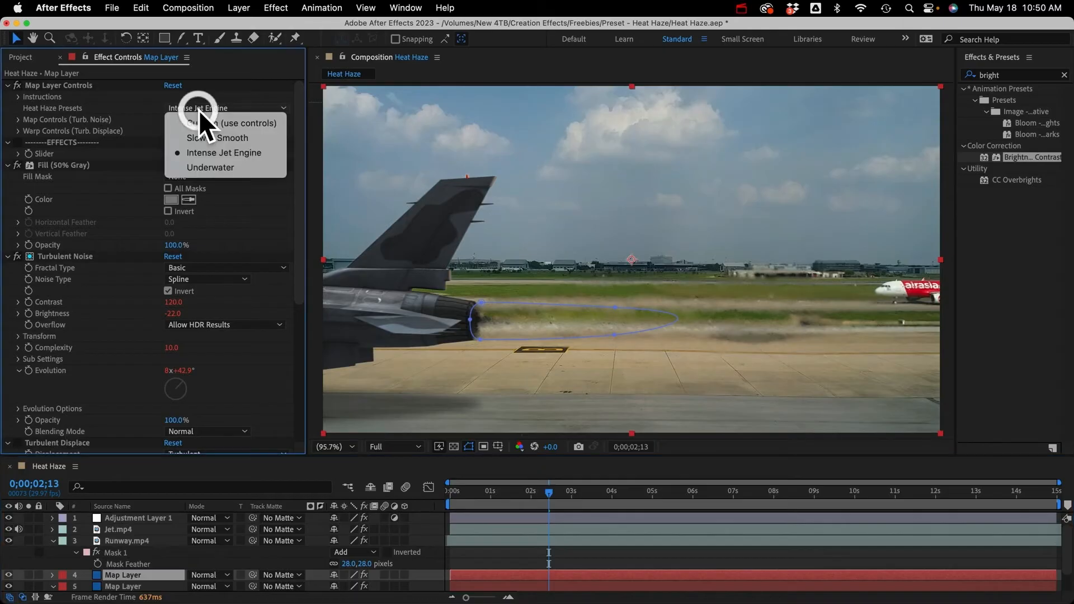
click(203, 137)
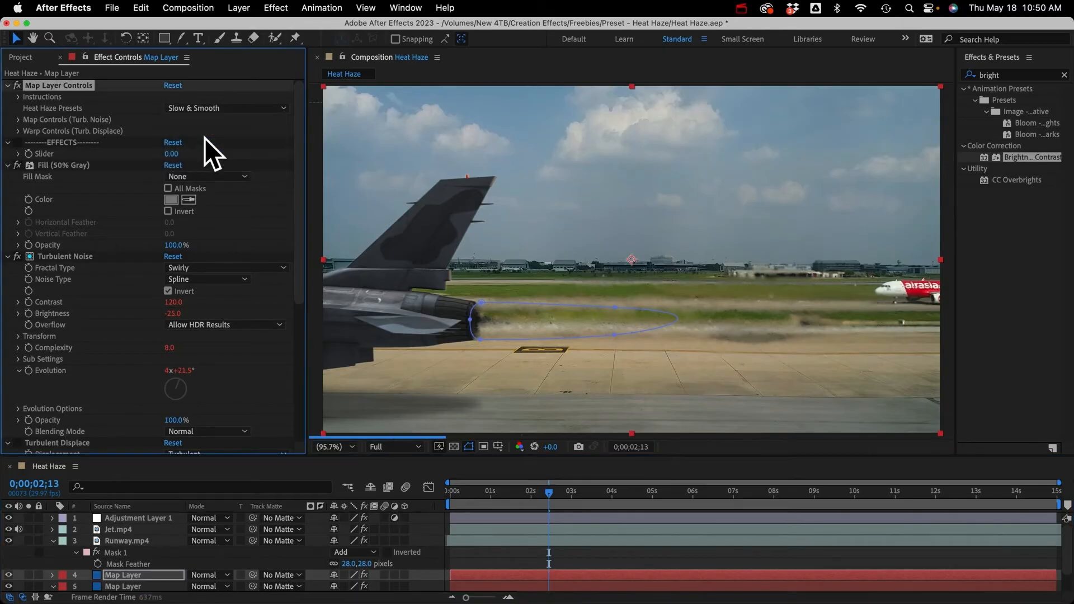
scroll(88, 264, down, 6)
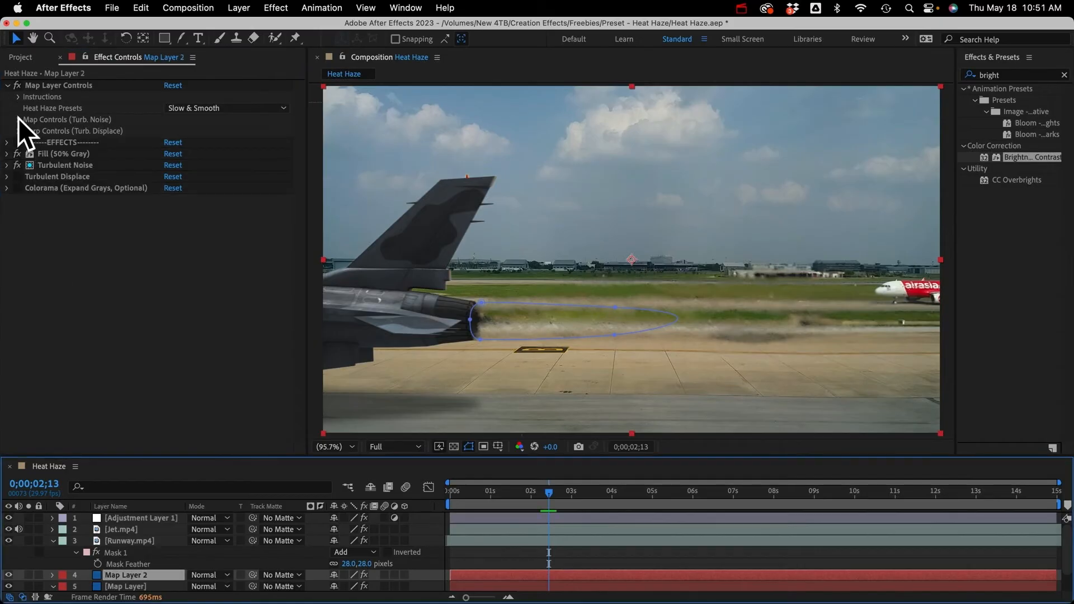
Set Map Layer 2's Travel Direction to 43°, then solo the layer and reveal its mask
click(18, 119)
drag(185, 205, 190, 190)
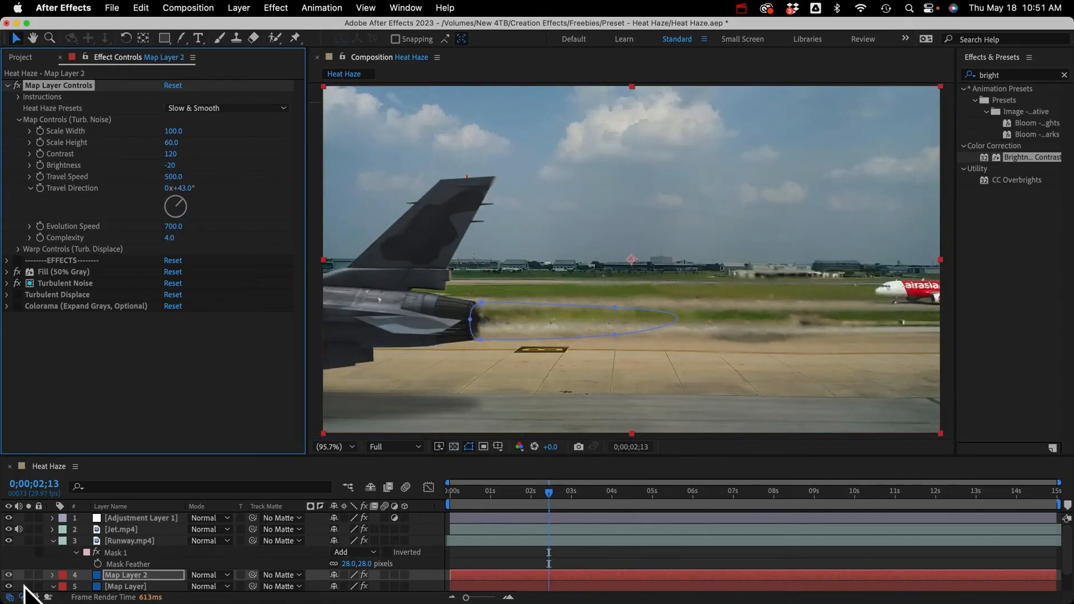
click(29, 575)
key(m)
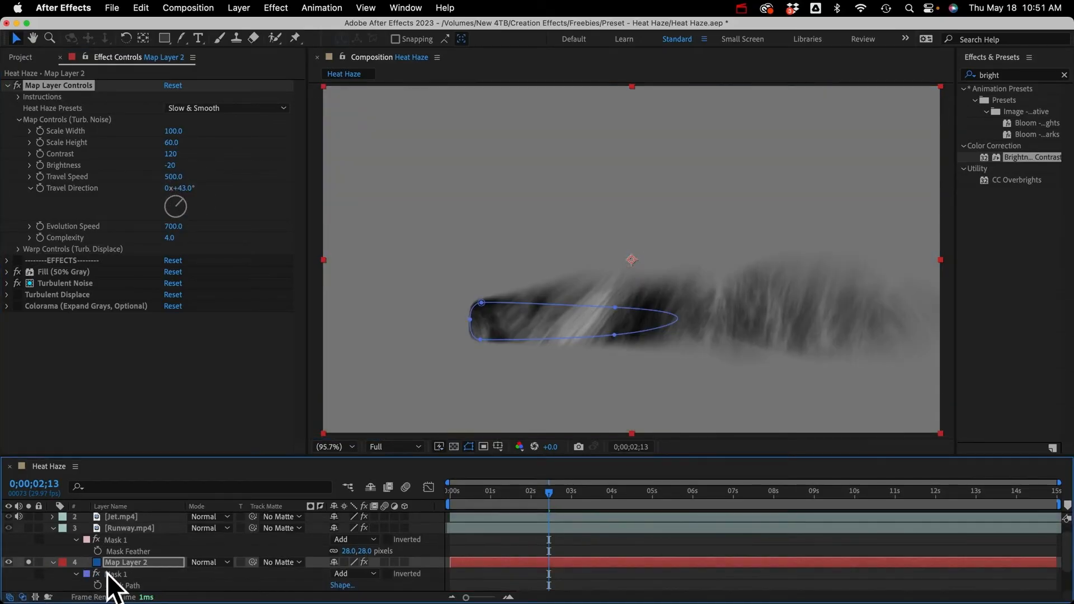
click(112, 573)
key(Delete)
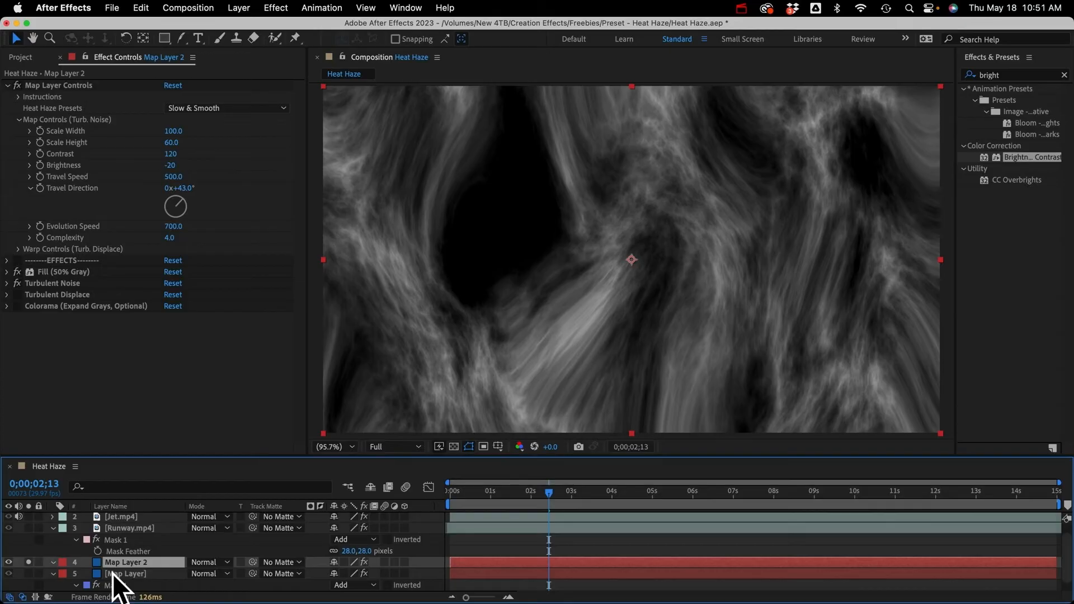
key(super+z)
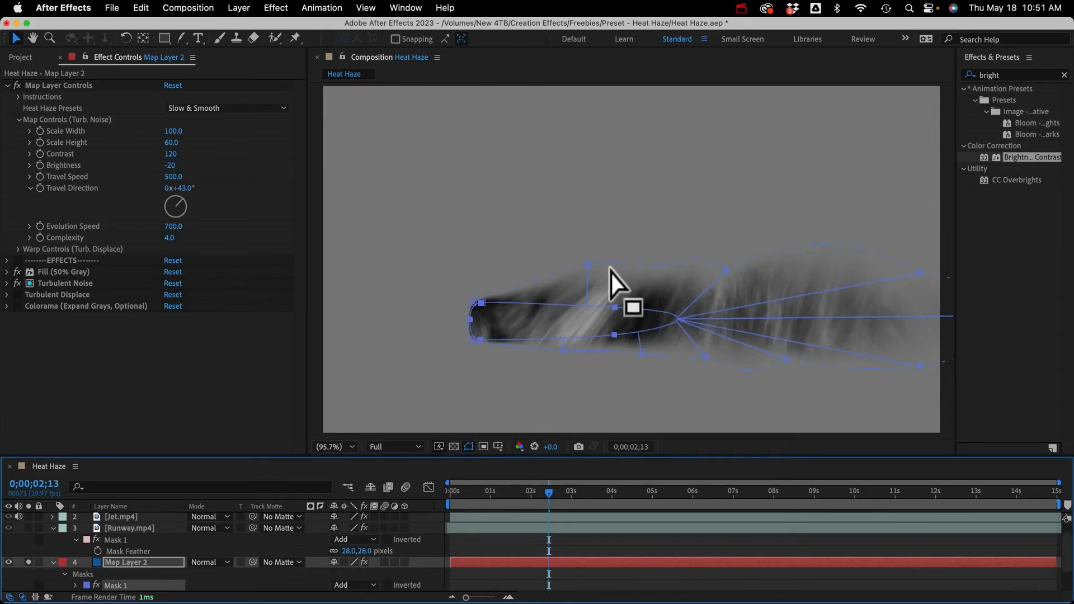
Raise the three upper feather points of Map Layer 2's Mask 1 toward the frame's top edge to spread the haze upward
drag(591, 263, 619, 110)
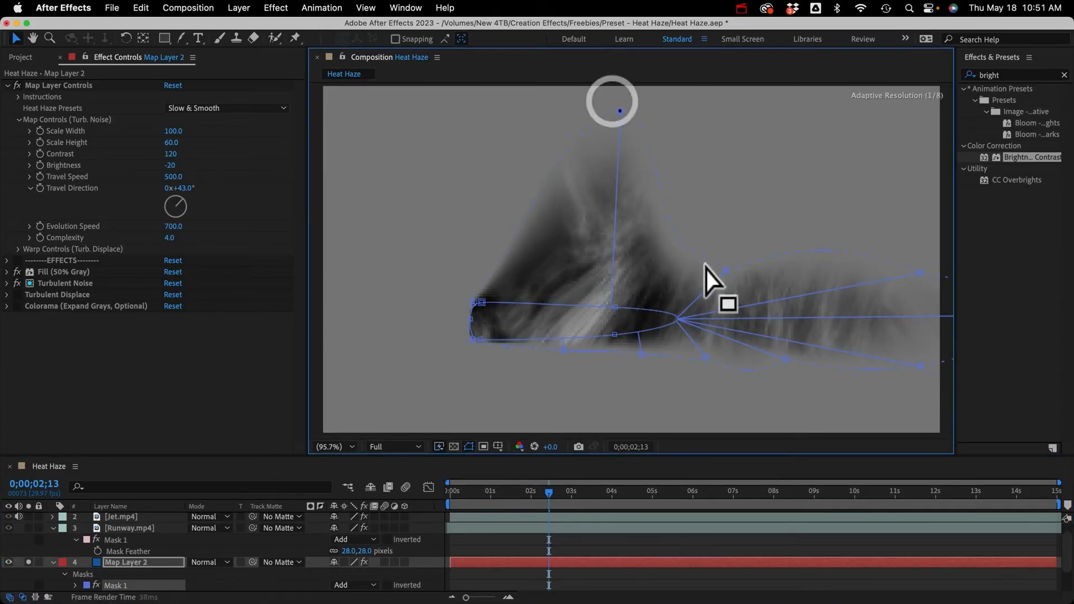
drag(725, 271, 797, 100)
drag(919, 274, 949, 88)
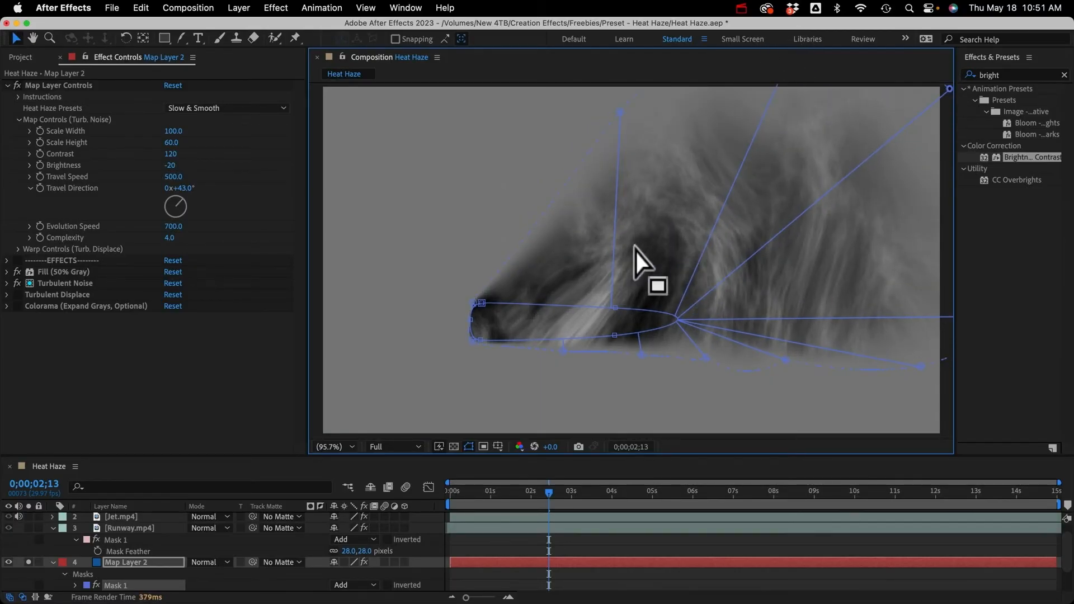
Move Map Layer 2's upper-left feather point slightly outward toward the frame's top, then collapse the layer and turn off its solo
drag(620, 111, 603, 99)
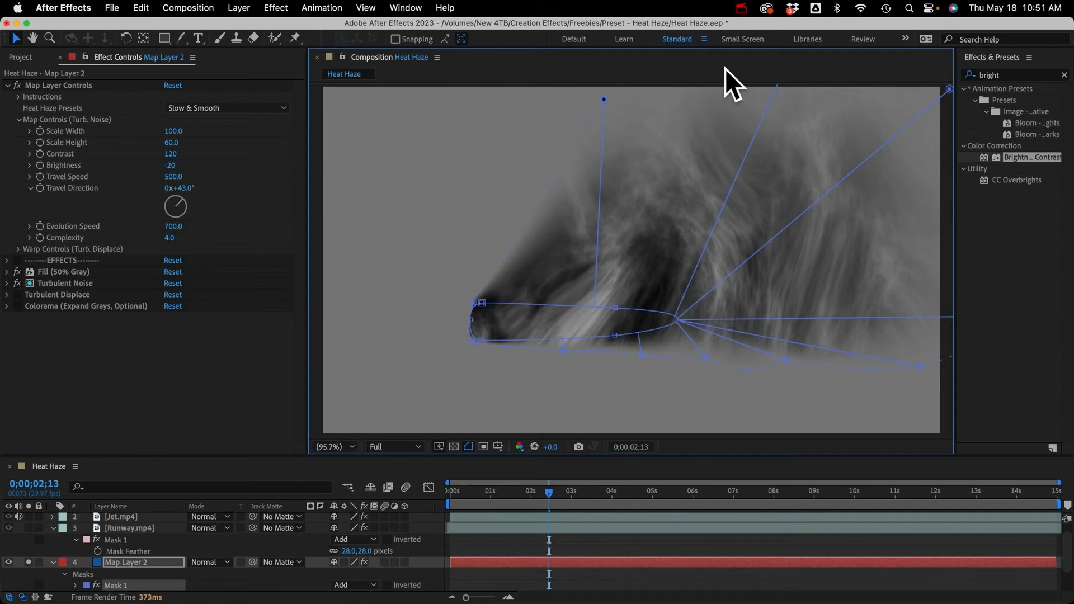
click(52, 562)
click(28, 562)
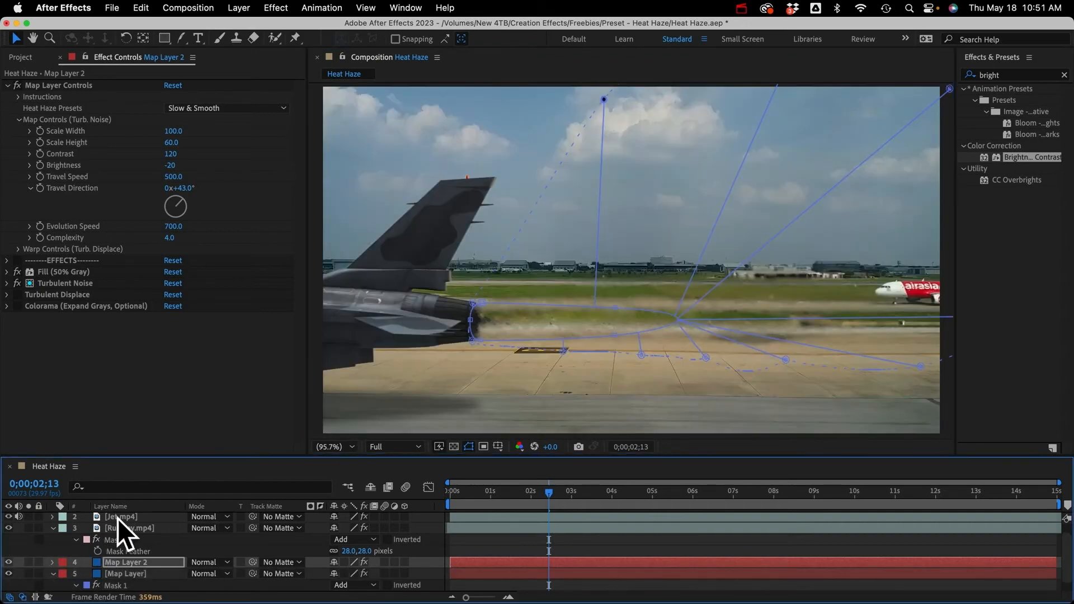
Duplicate Adjustment Layer 1 and widen the layer name column slightly
scroll(118, 518, up, 1)
click(122, 517)
key(super+d)
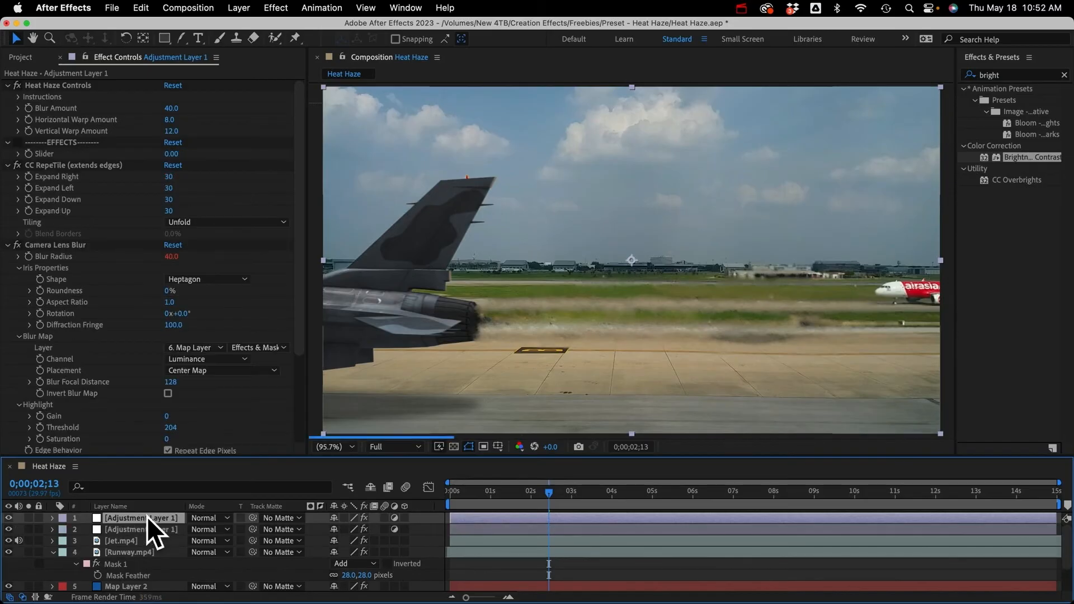
drag(186, 505, 208, 501)
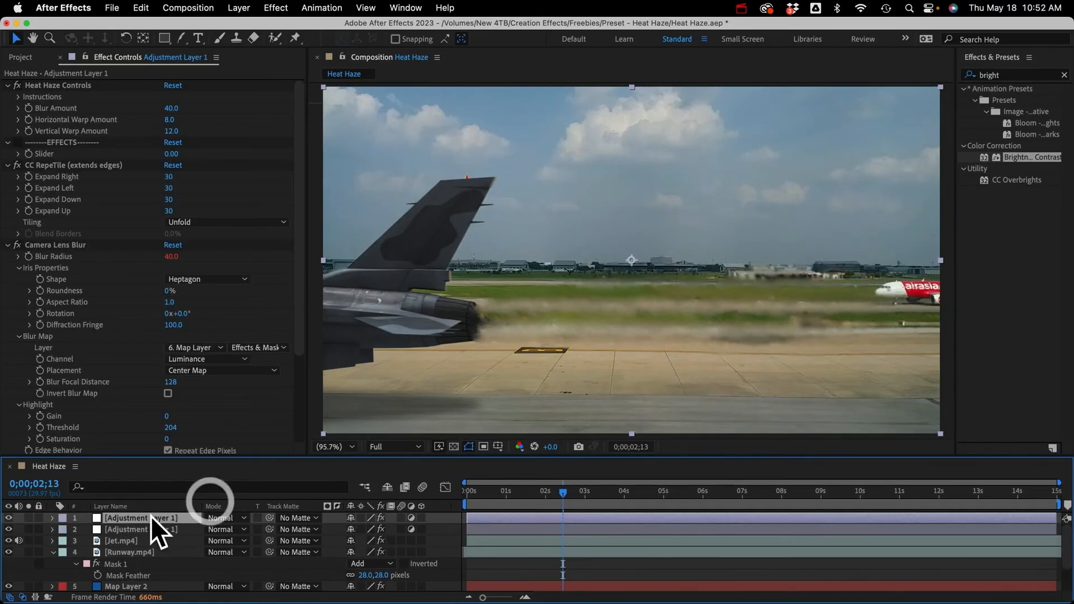
On the lower Adjustment Layer 1, set the Camera Lens Blur and Displacement Map source layers to Map Layer 2, then open Horizontal Warp Amount
drag(128, 515, 137, 530)
scroll(93, 350, down, 1)
scroll(93, 350, down, 2)
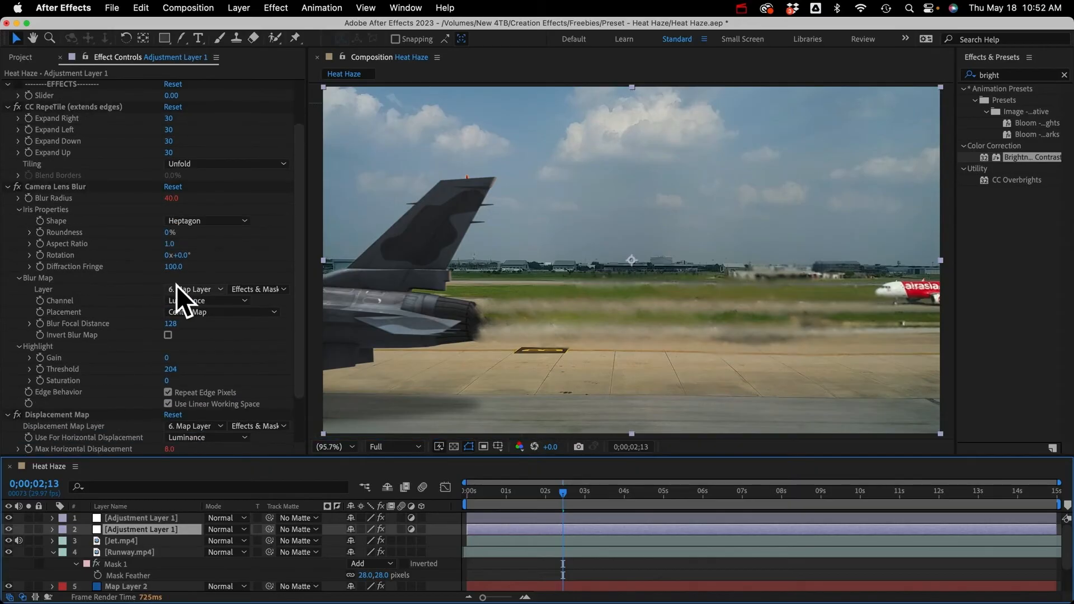
click(182, 287)
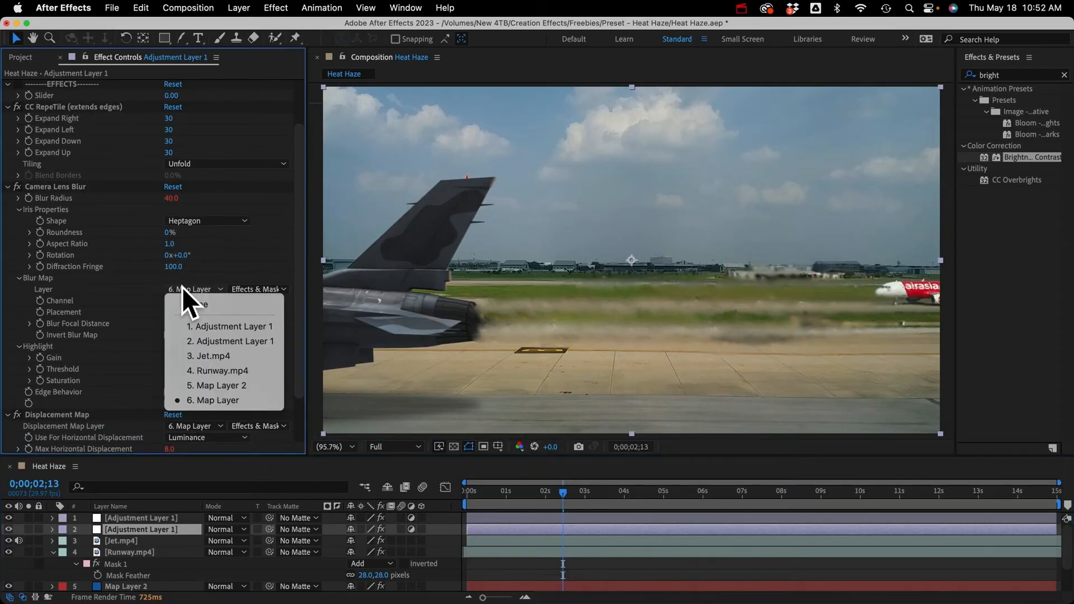
click(222, 386)
scroll(125, 392, down, 3)
click(193, 368)
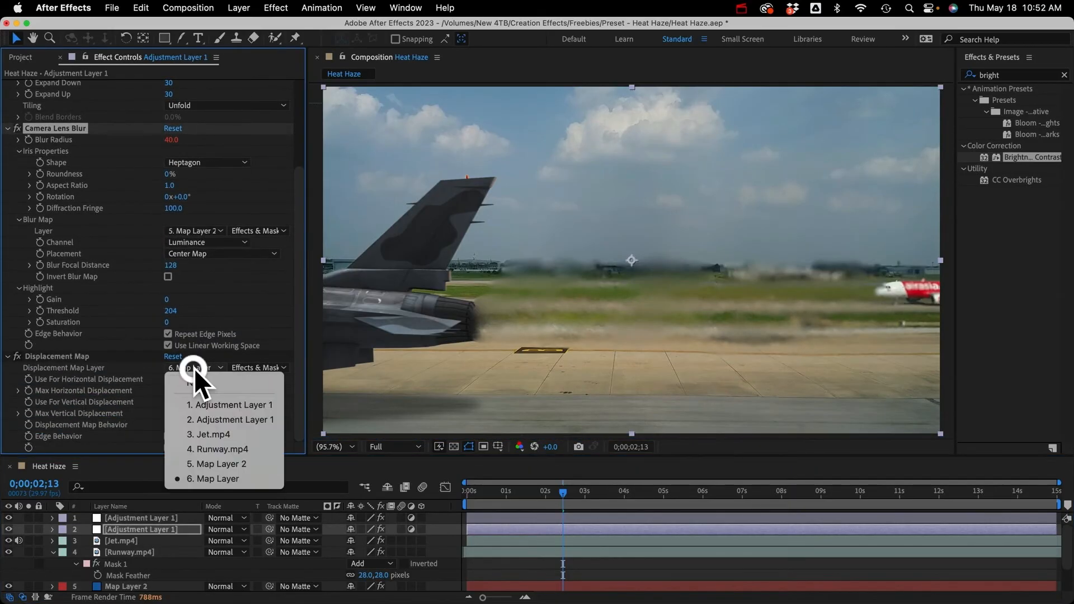
click(223, 463)
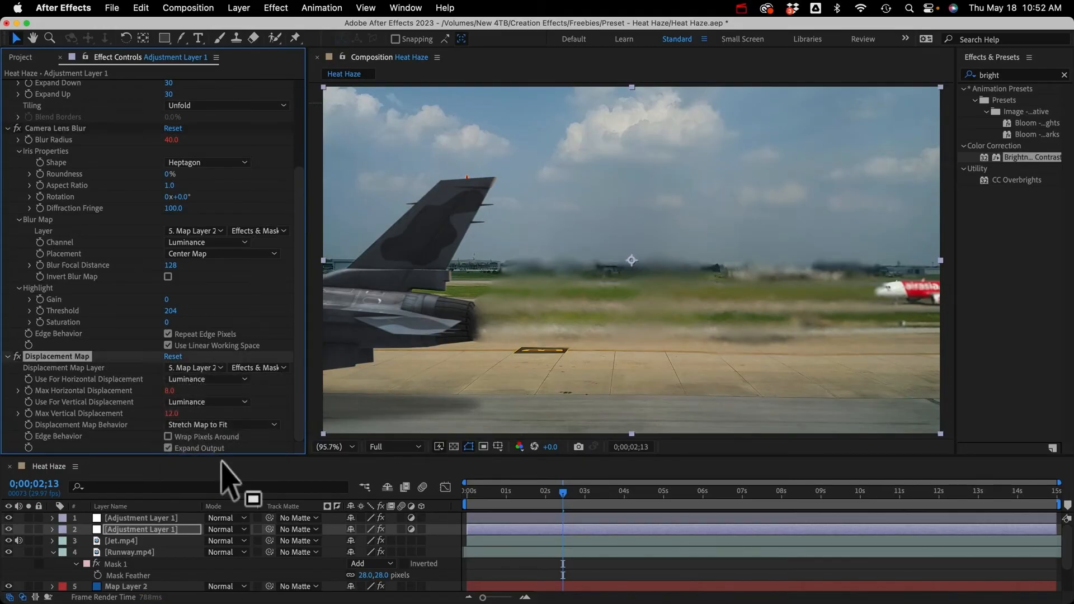
scroll(124, 179, up, 5)
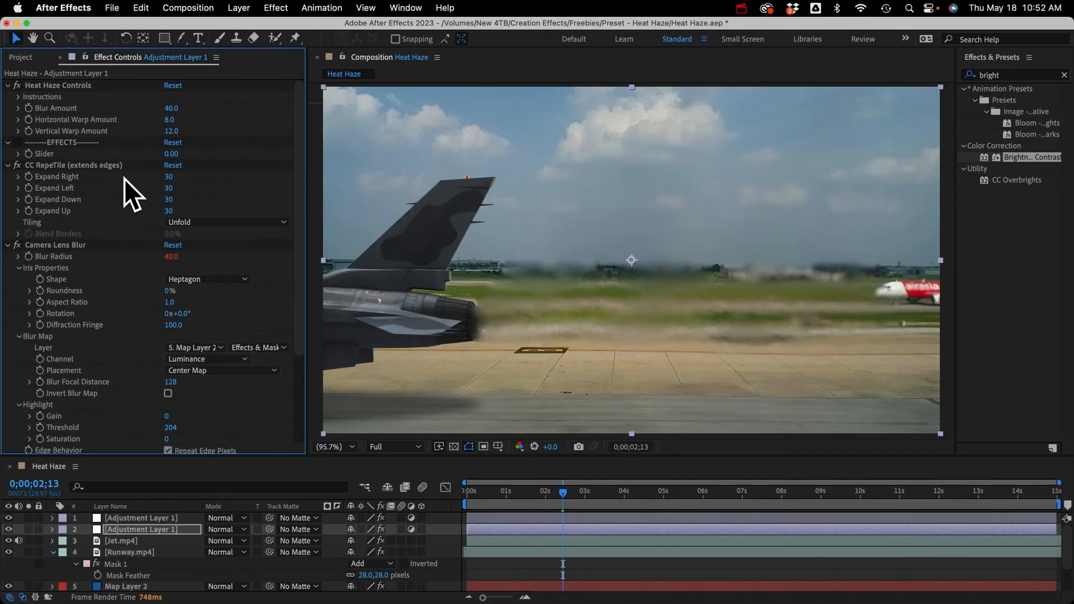
click(170, 119)
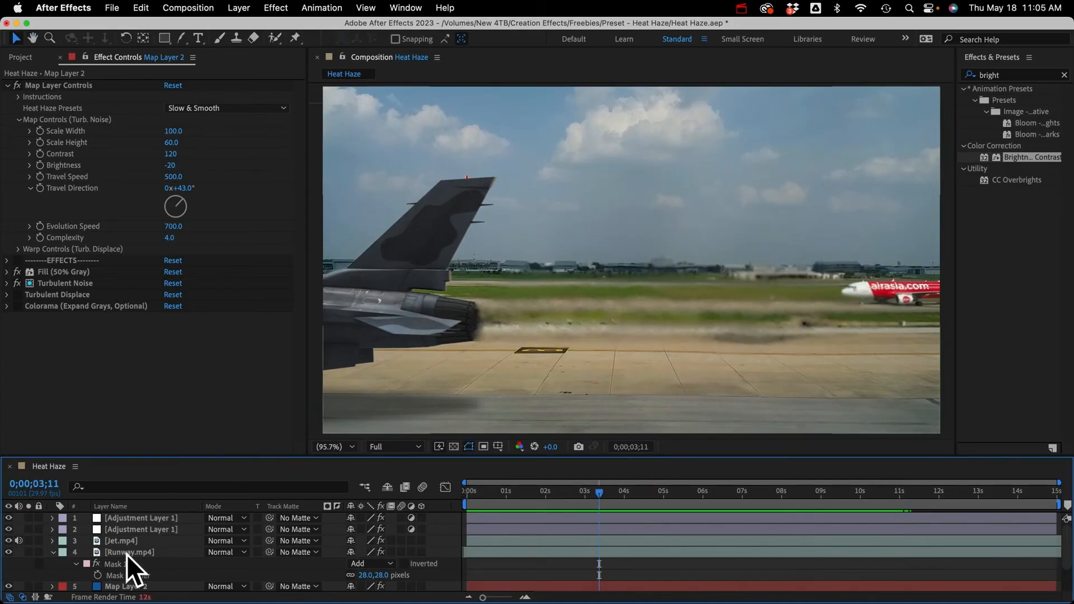
Expand the original Map Layer's Mask 1 properties to examine its Mask Path, and start a preview
scroll(127, 555, down, 3)
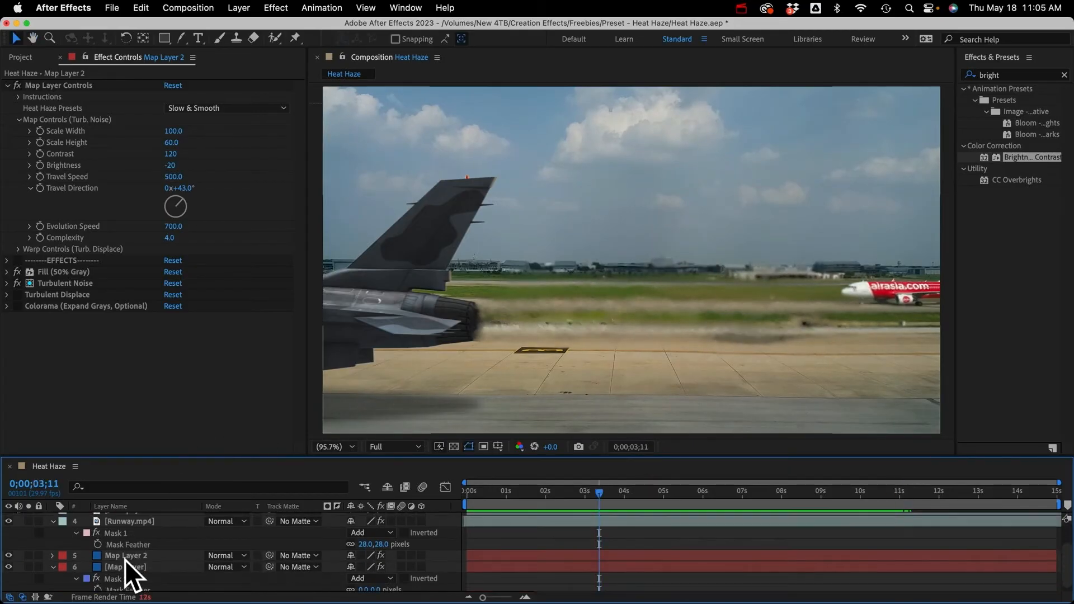
click(124, 579)
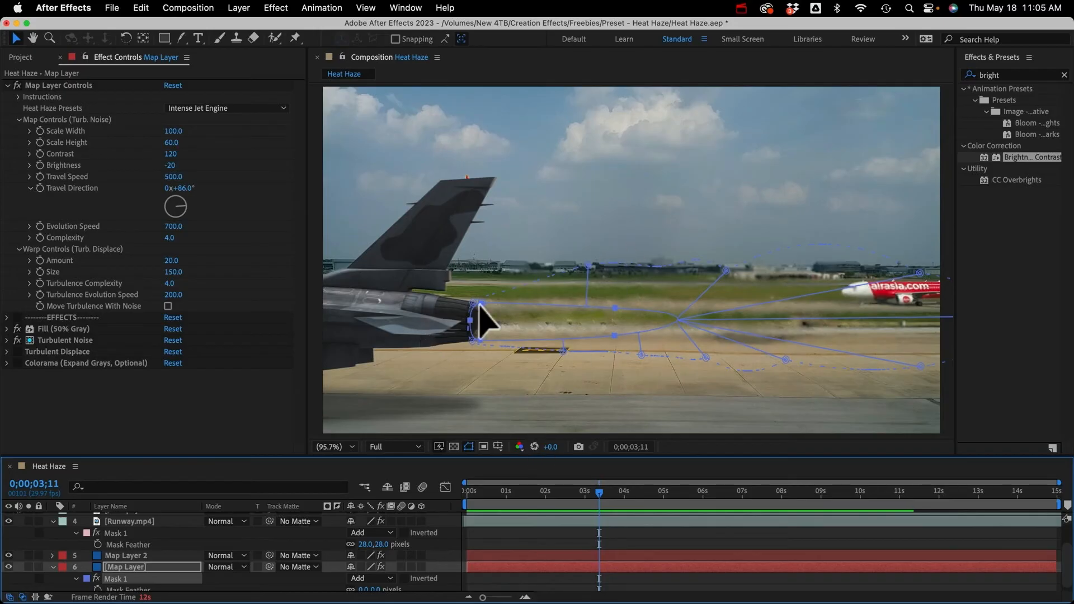
scroll(100, 581, down, 1)
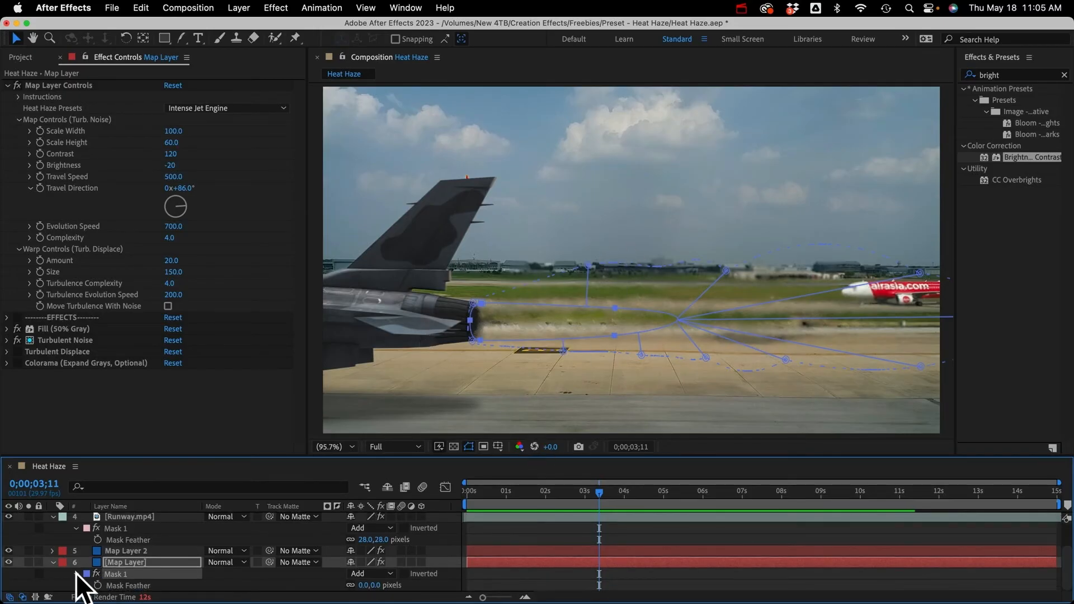
click(77, 574)
click(76, 585)
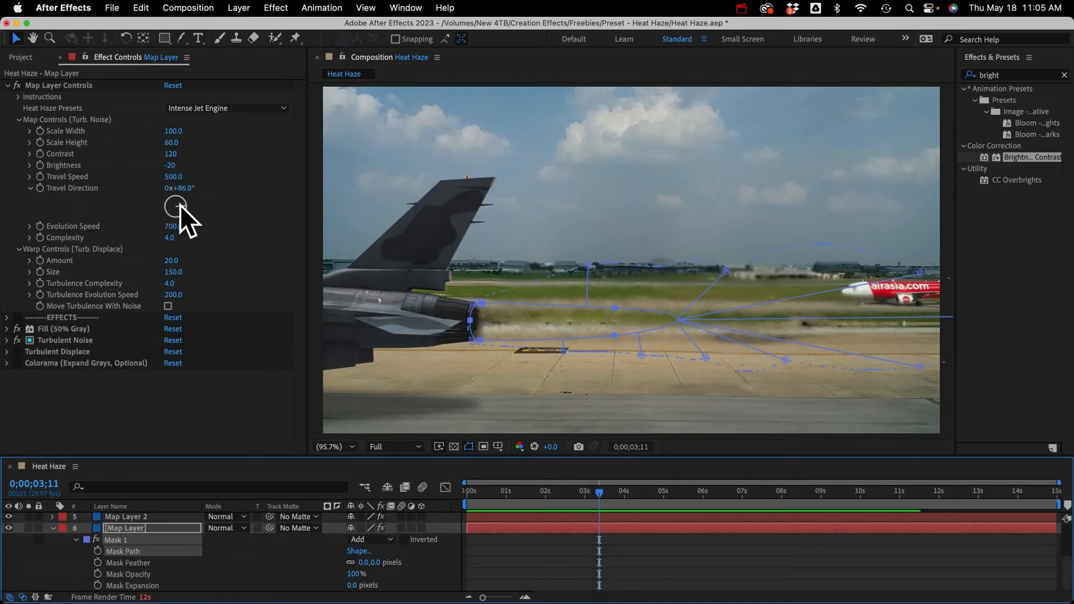
key(space)
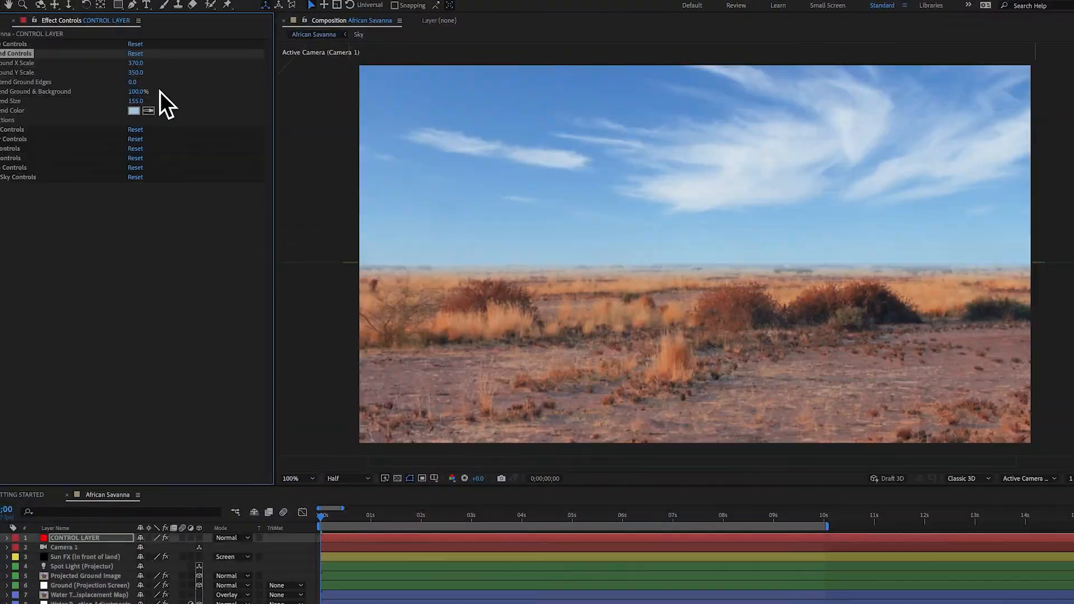
Advance the Auto-Sky Clock on the African Savanna composition's CONTROL LAYER around sunset
click(84, 547)
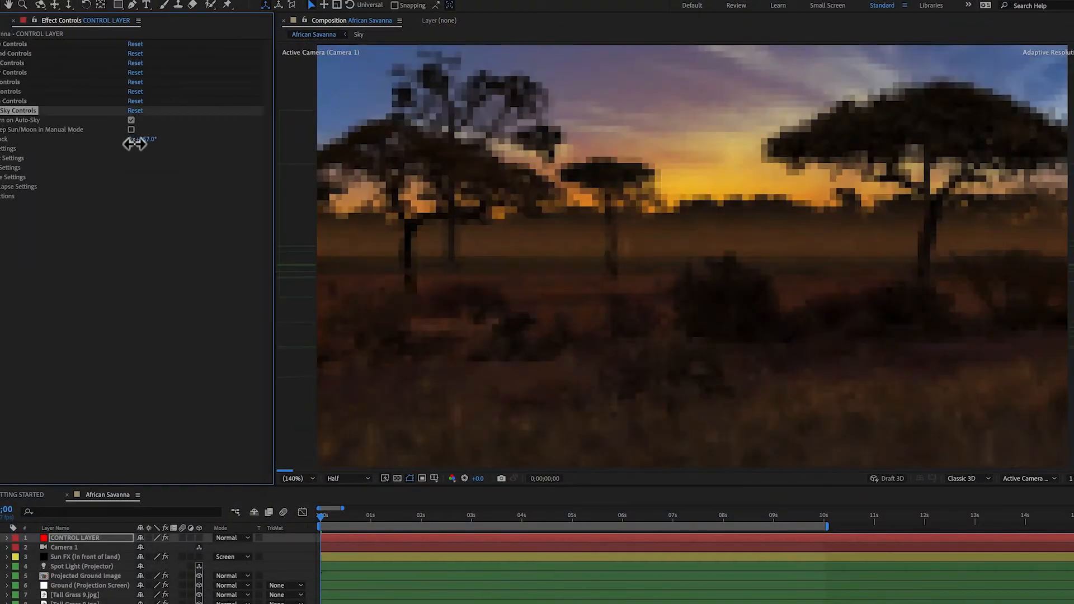
mouse_move(134, 144)
mouse_down()
mouse_move(173, 148)
mouse_move(144, 144)
mouse_up()
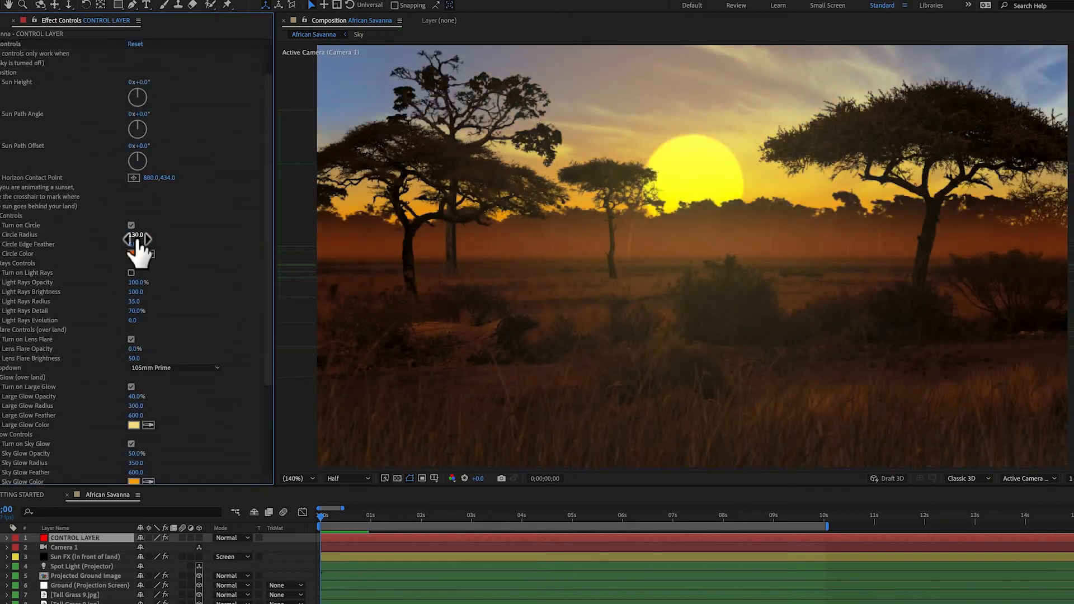
Turn the Auto-Sky Clock on the Garden composition's CONTROL LAYER to 1x+4.0° for a night scene
click(59, 600)
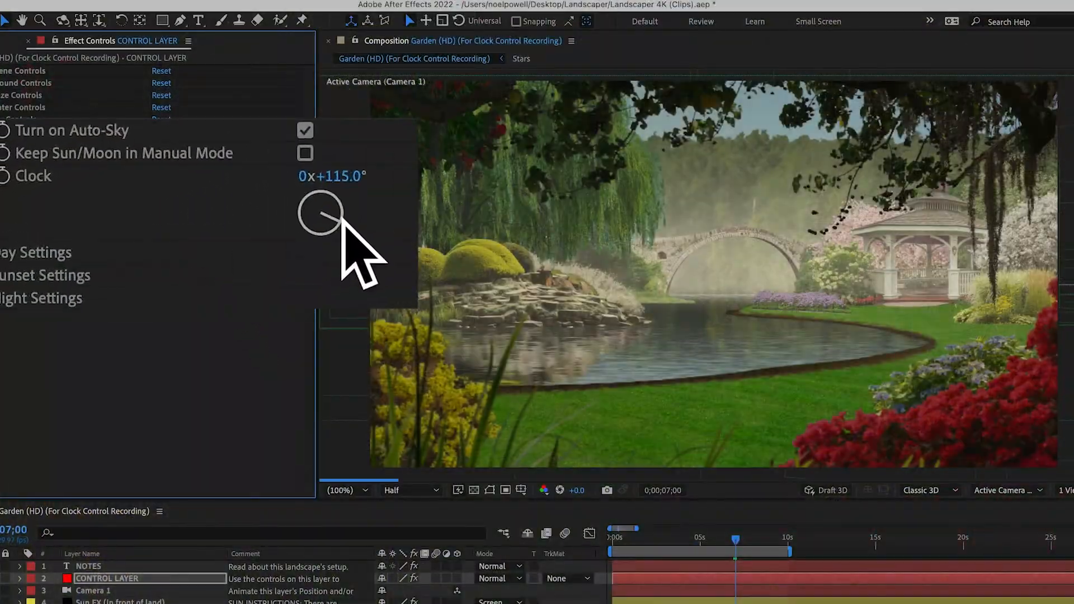
drag(341, 220, 323, 185)
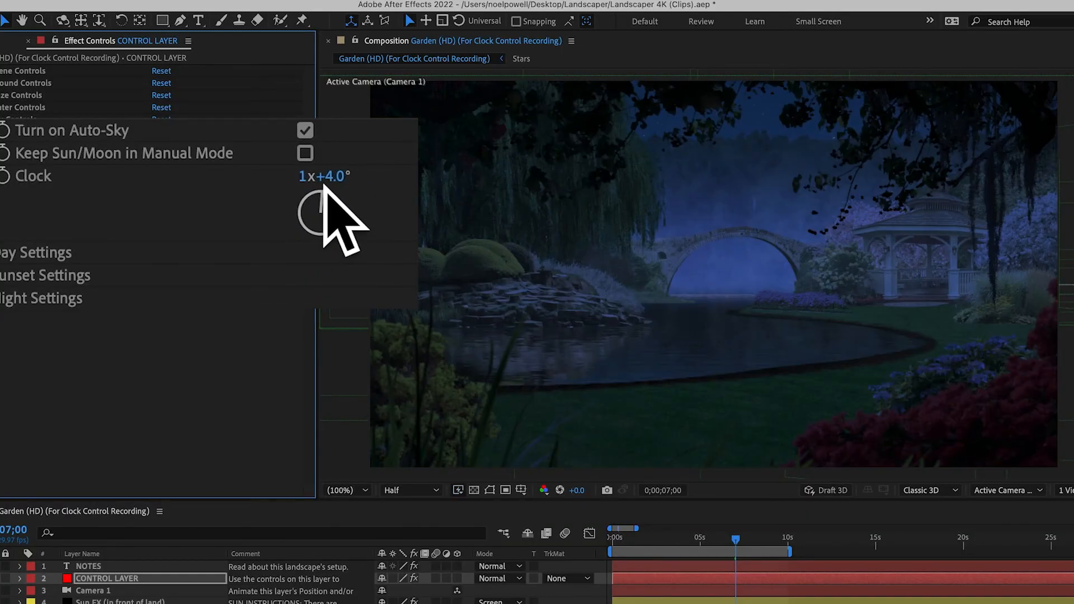